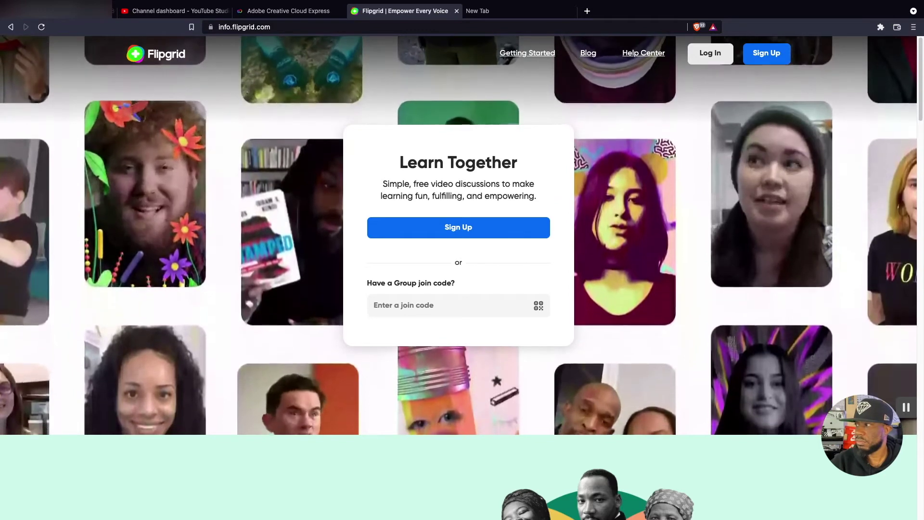
Step: Log in to the educator account and open the camera with the video preview mirrored
{"action": "left_click", "coordinate": [710, 53]}
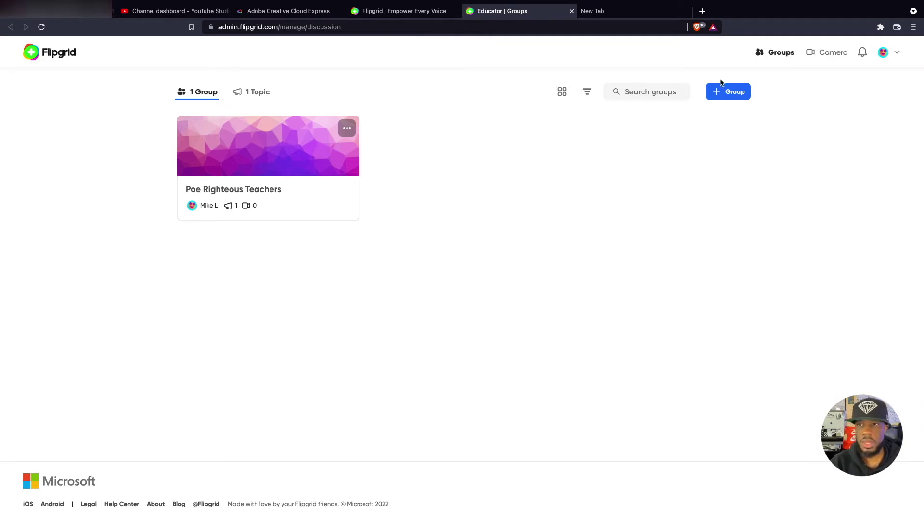
{"action": "left_click", "coordinate": [830, 53]}
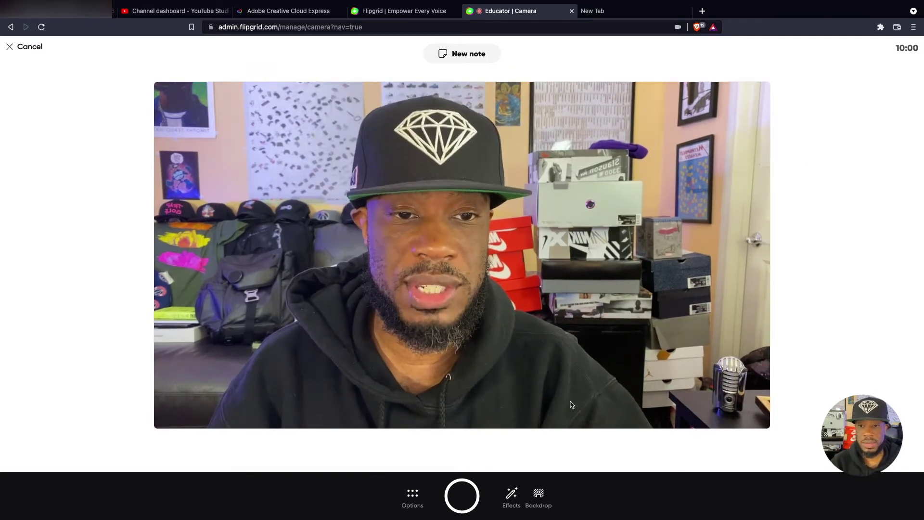
{"action": "left_click", "coordinate": [410, 493]}
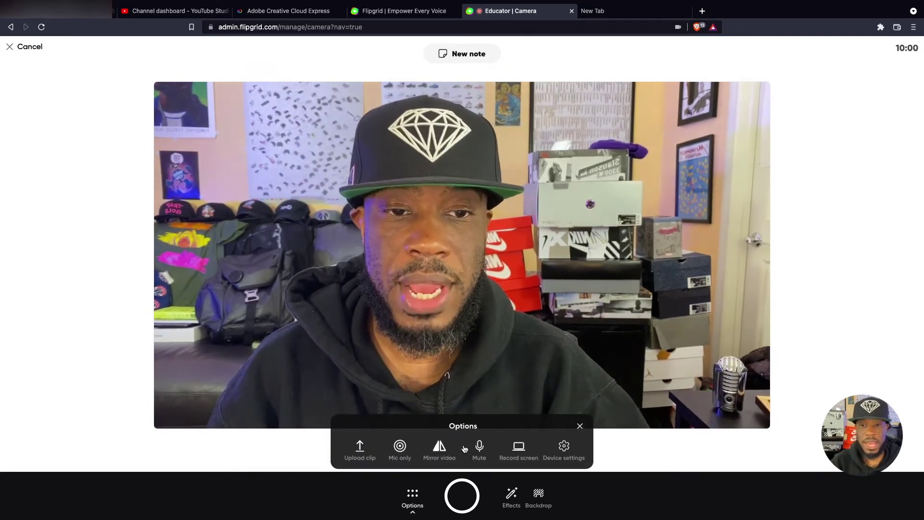
{"action": "left_click", "coordinate": [443, 456]}
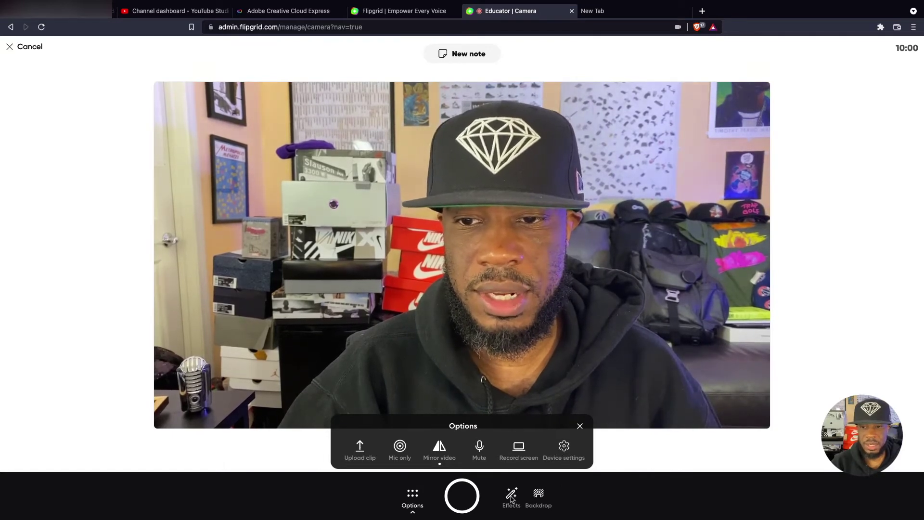
Step: Apply the seventh colour filter, with muted reddish tones, to the camera video and look through the remaining filters
{"action": "left_click", "coordinate": [511, 496]}
{"action": "left_click", "coordinate": [367, 449]}
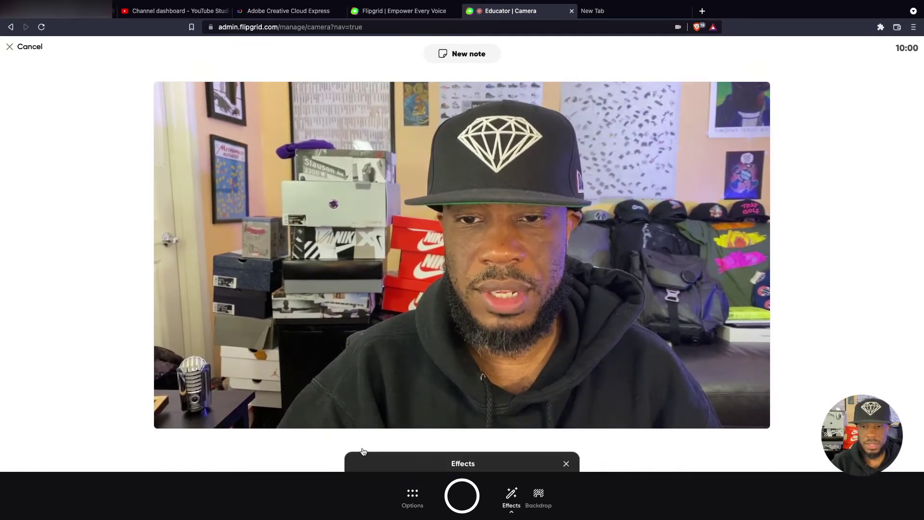
{"action": "left_click", "coordinate": [562, 452]}
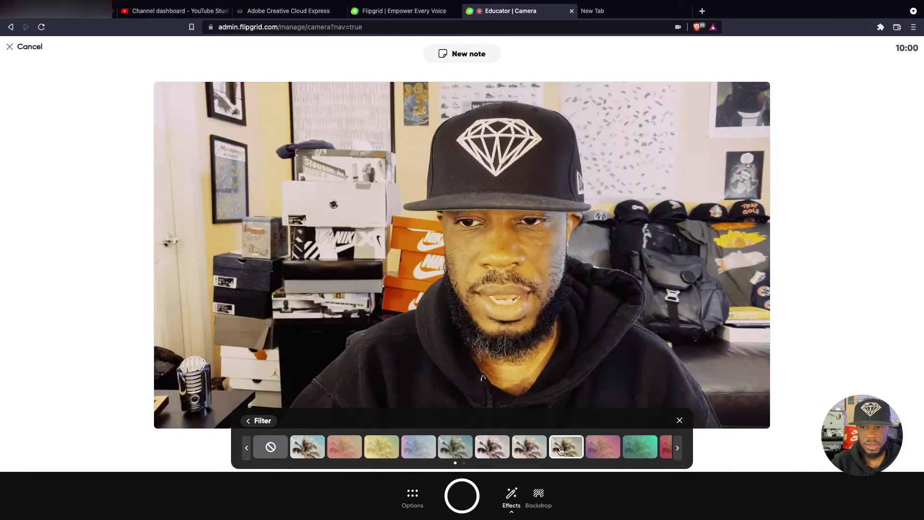
{"action": "left_click", "coordinate": [540, 450]}
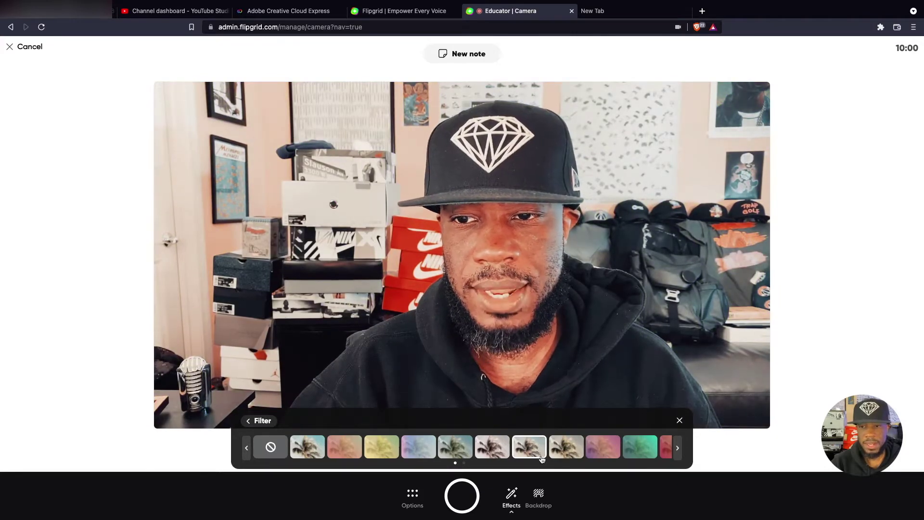
{"action": "left_click", "coordinate": [679, 447]}
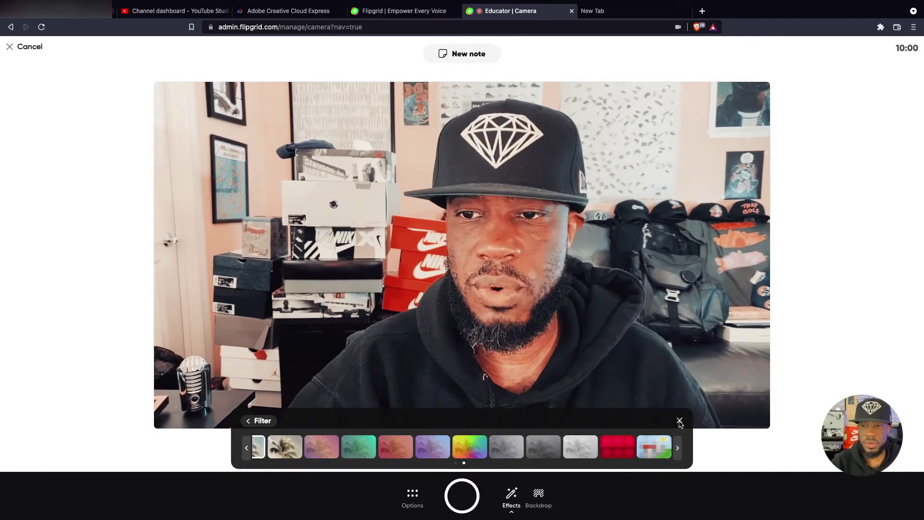
{"action": "left_click", "coordinate": [679, 420]}
Step: Add the Breaking News frame with the LIVE tag and Channel 5 logo to the camera video
{"action": "left_click", "coordinate": [513, 497]}
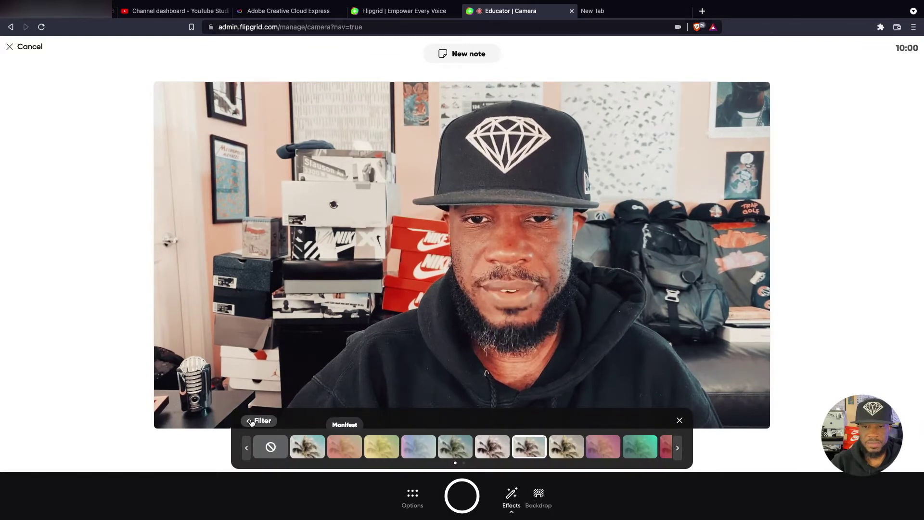
{"action": "left_click", "coordinate": [250, 421]}
{"action": "left_click", "coordinate": [569, 457]}
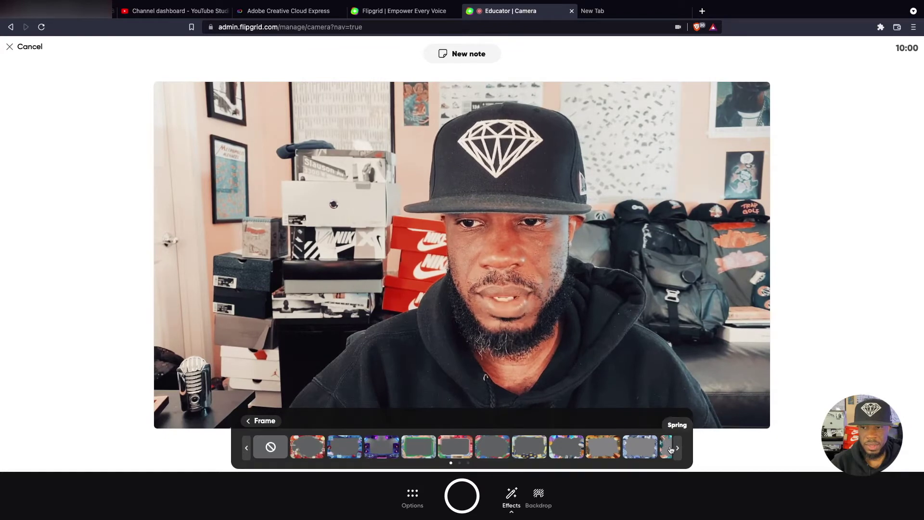
{"action": "left_click", "coordinate": [676, 447]}
{"action": "left_click", "coordinate": [536, 444]}
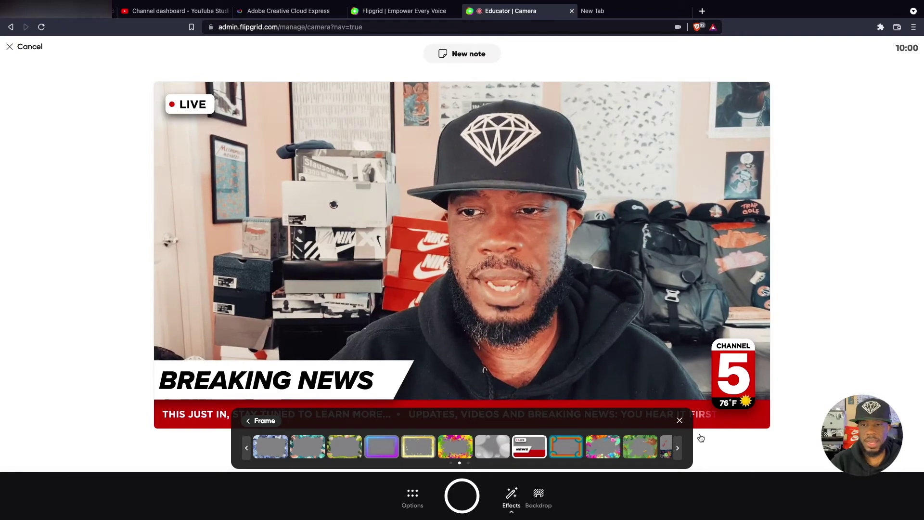
{"action": "left_click", "coordinate": [680, 421]}
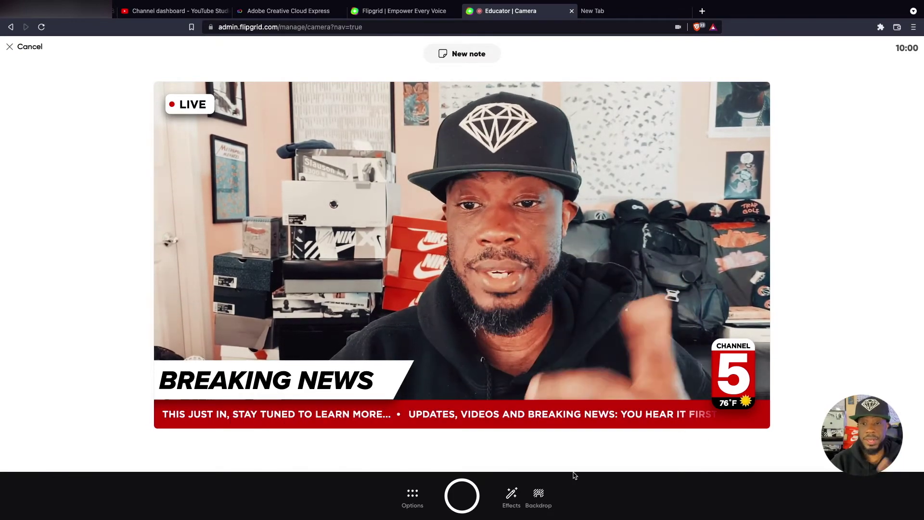
Step: Record a first clip of about 26 seconds and bring it into the video editor with playback paused
{"action": "left_click", "coordinate": [460, 496]}
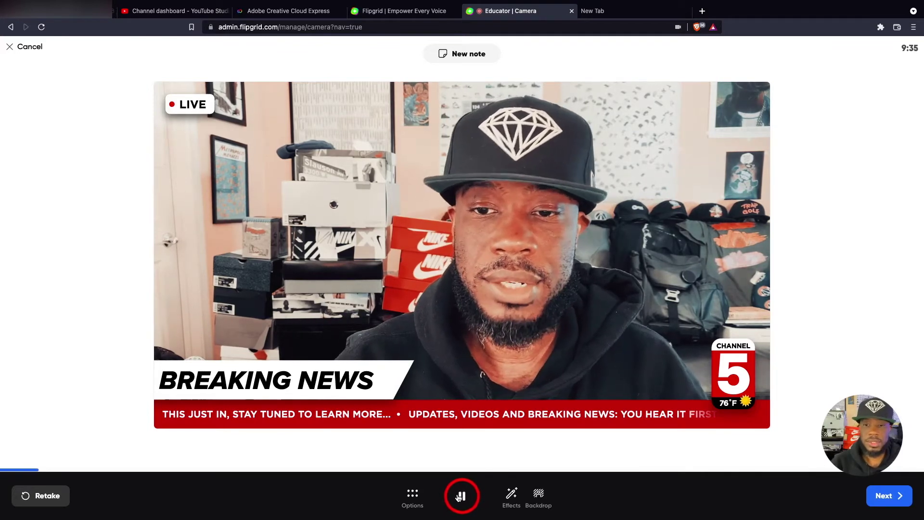
{"action": "left_click", "coordinate": [458, 497]}
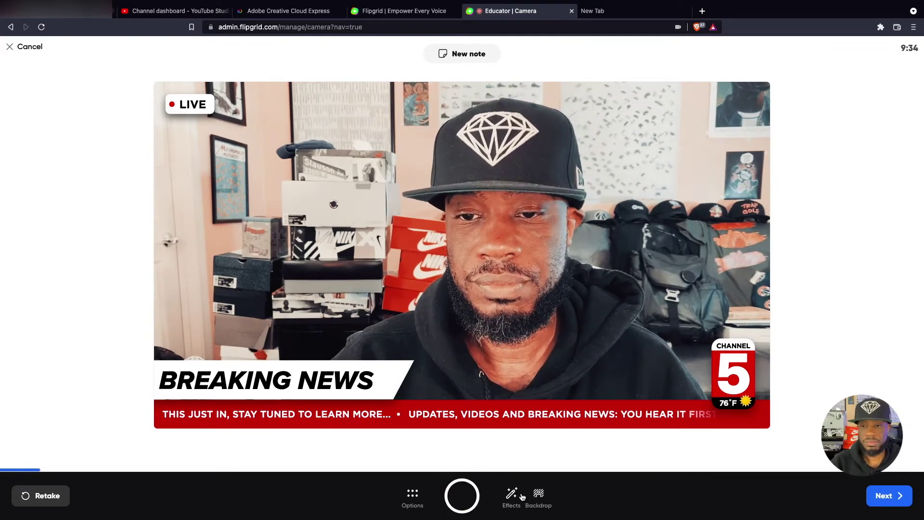
{"action": "left_click", "coordinate": [886, 496]}
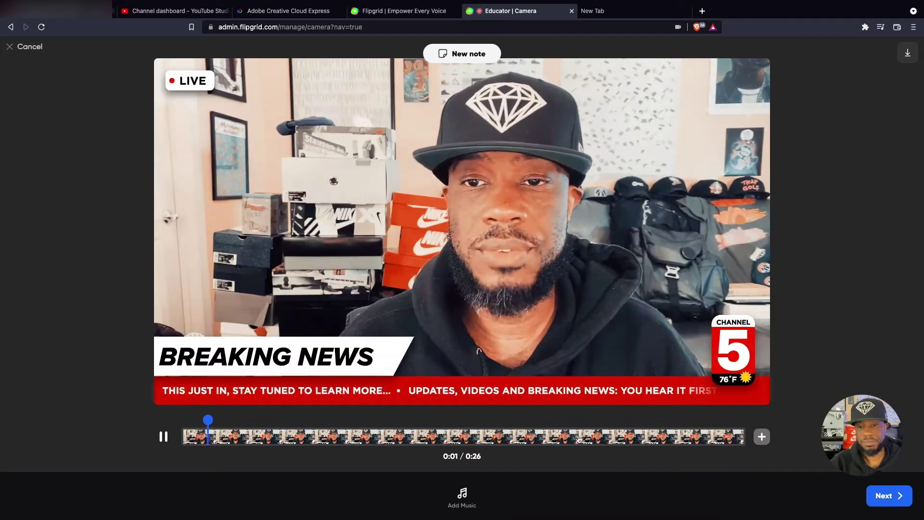
{"action": "left_click", "coordinate": [164, 436]}
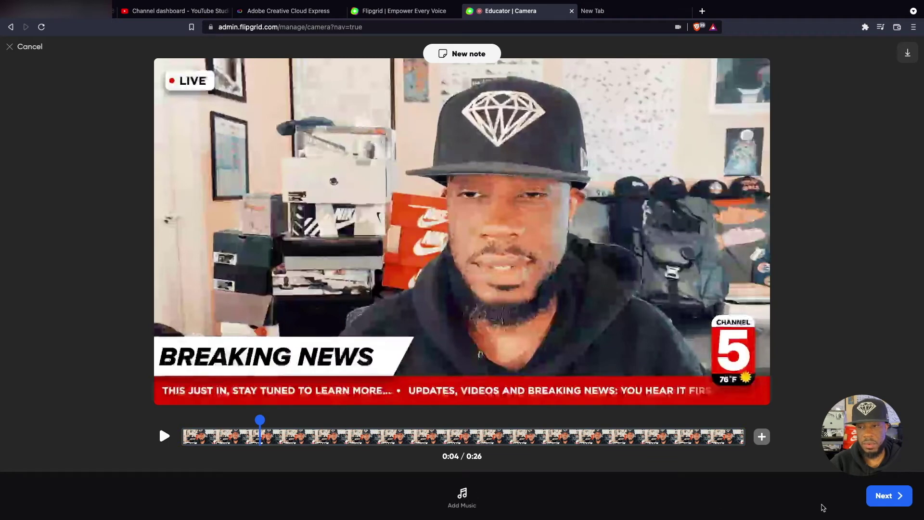
Step: Look at the Post video page, return to editing the video and pause its playback
{"action": "left_click", "coordinate": [885, 496]}
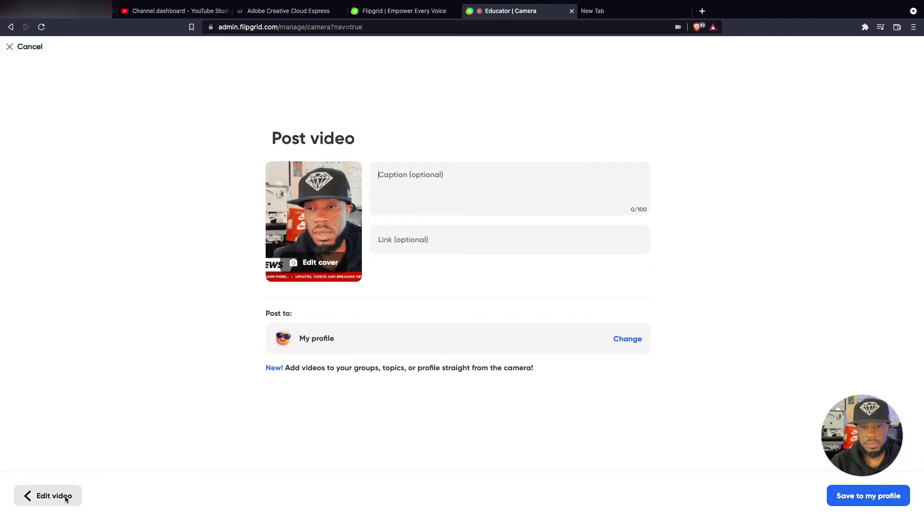
{"action": "left_click", "coordinate": [66, 499]}
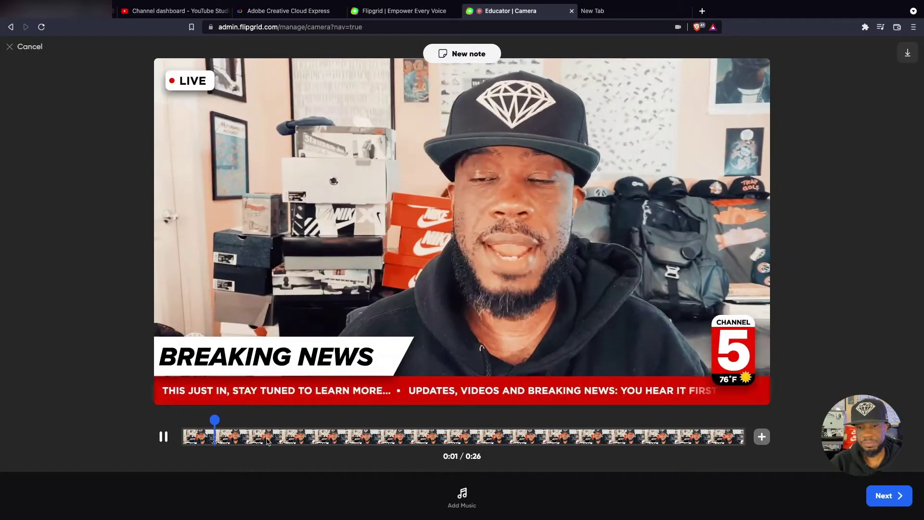
{"action": "left_click", "coordinate": [413, 388]}
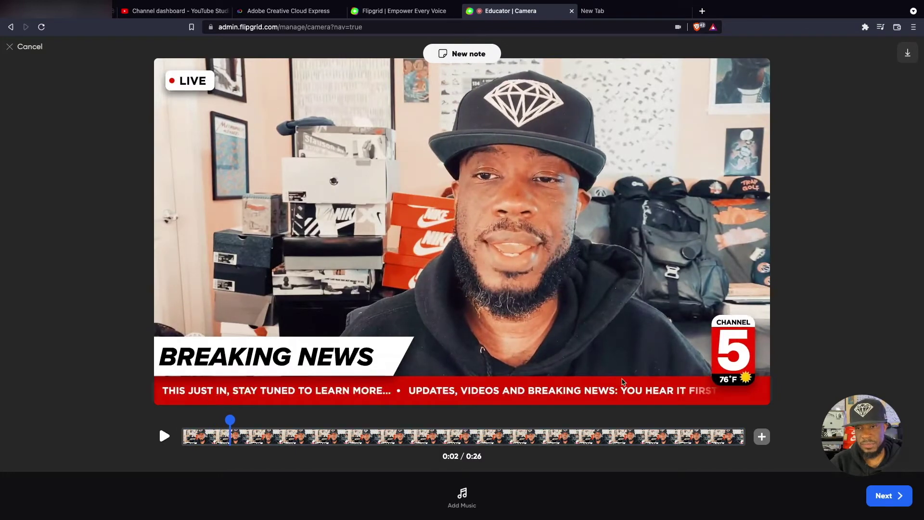
Step: Upload Recording Screen on Chromebook.mp4 from the Demos for Show folder as the second clip and move the playhead to it
{"action": "left_click", "coordinate": [761, 437]}
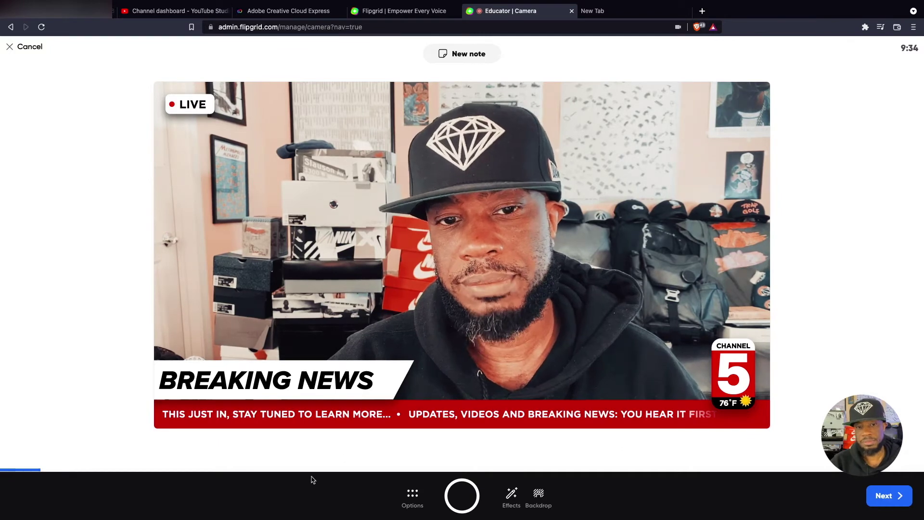
{"action": "left_click", "coordinate": [412, 495]}
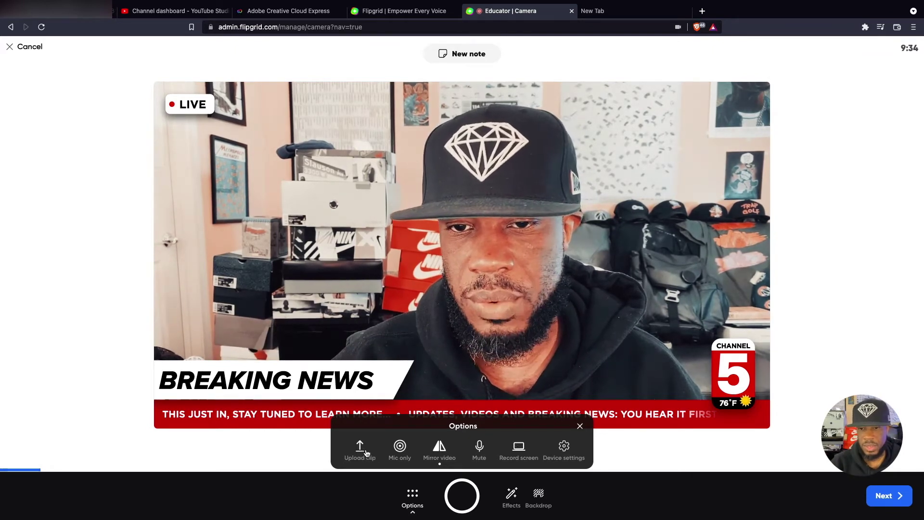
{"action": "left_click", "coordinate": [365, 453]}
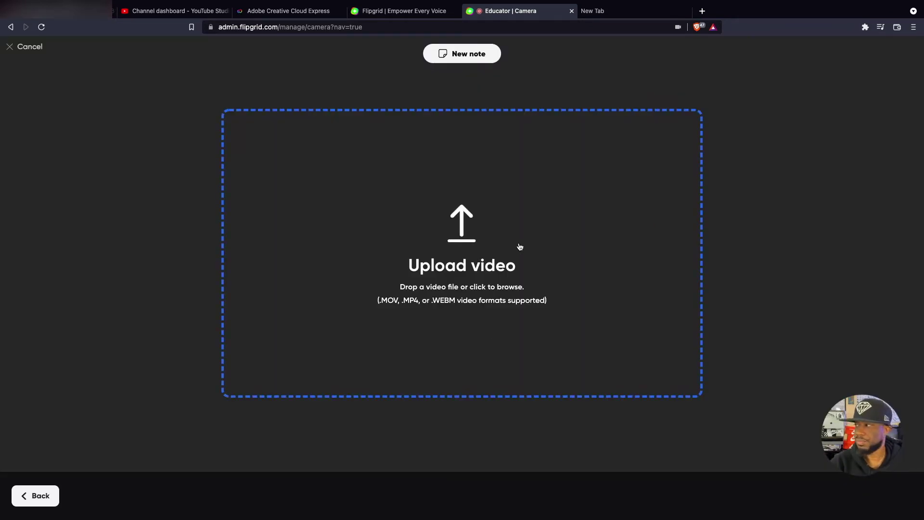
{"action": "left_click", "coordinate": [308, 286]}
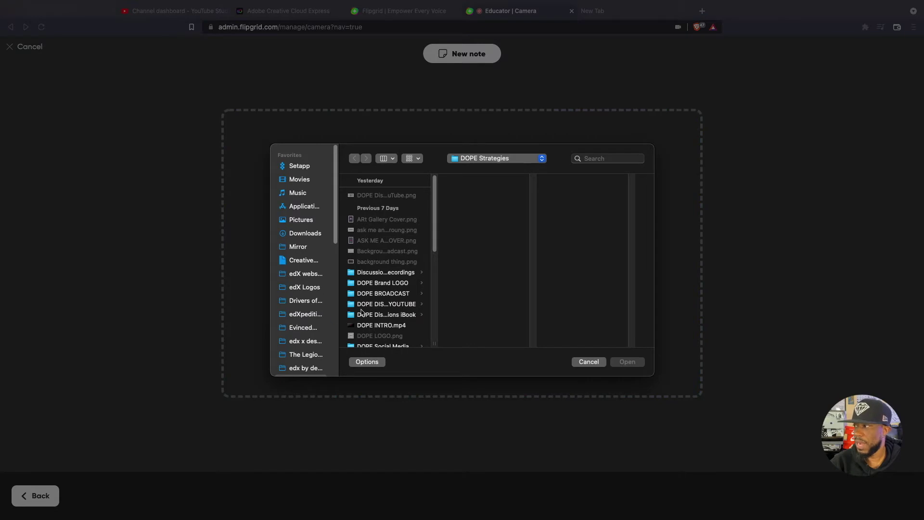
{"action": "scroll", "coordinate": [306, 303], "scroll_direction": "down", "scroll_amount": 5}
{"action": "left_click", "coordinate": [307, 302]}
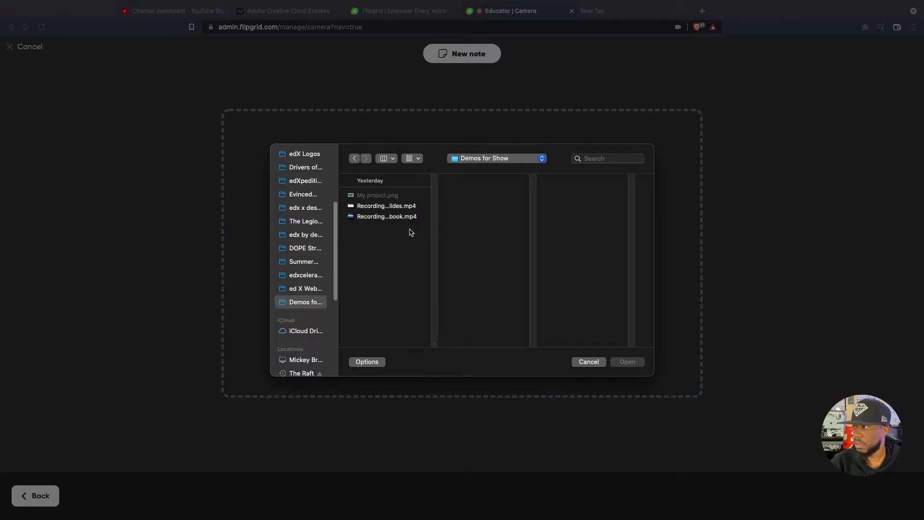
{"action": "left_click", "coordinate": [383, 207]}
{"action": "left_click", "coordinate": [384, 218]}
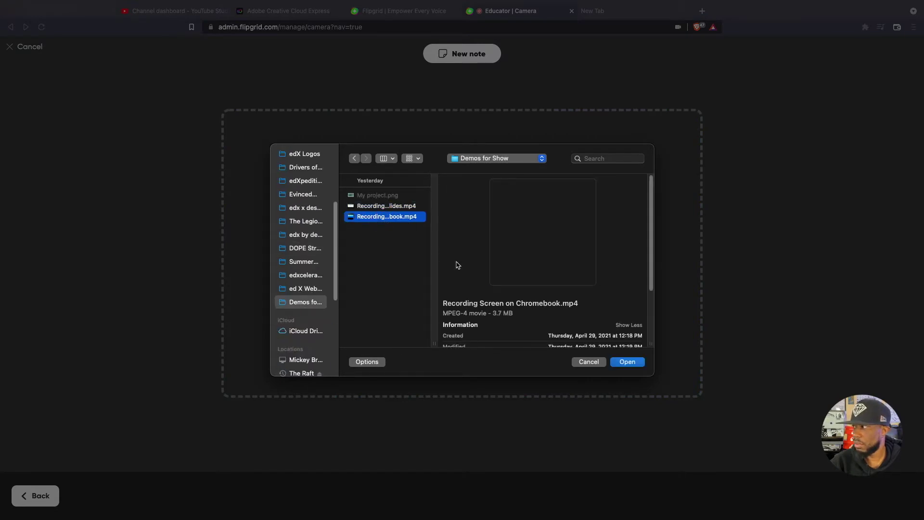
{"action": "left_click", "coordinate": [627, 362]}
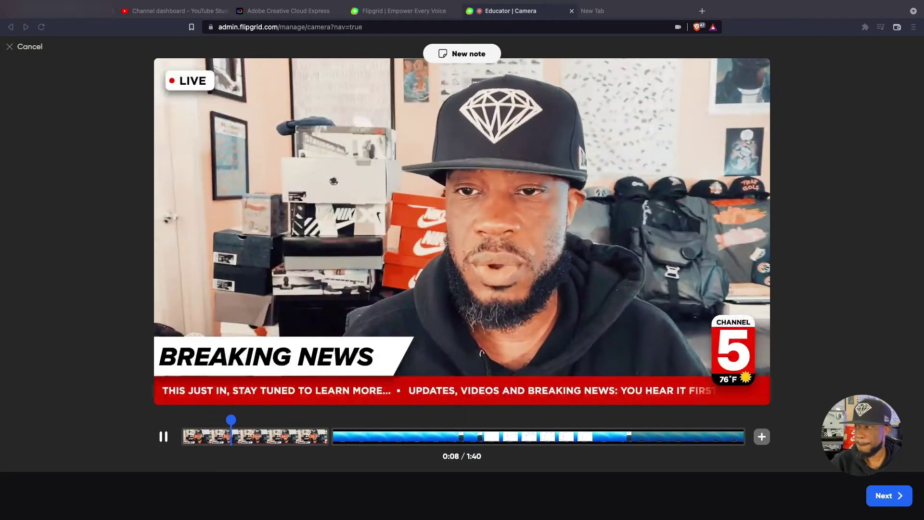
{"action": "left_click", "coordinate": [342, 425]}
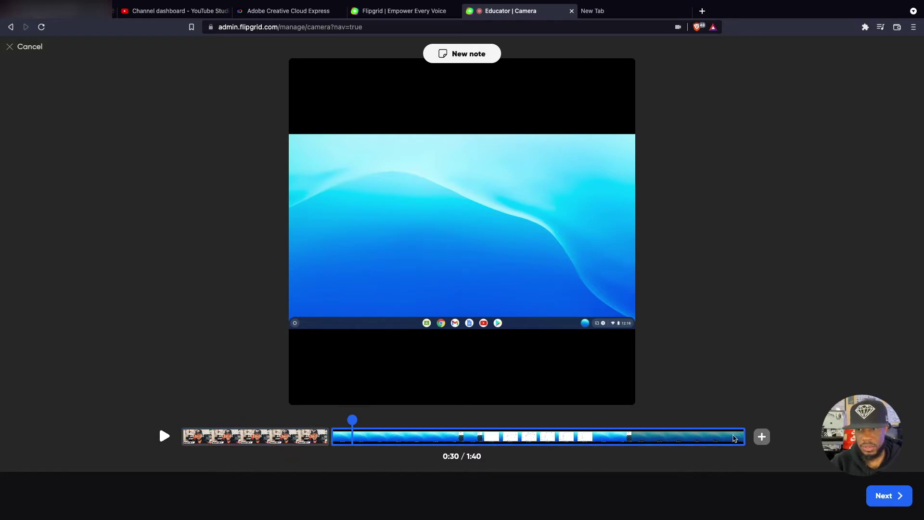
Step: Record a third camera clip of about 27 seconds and add it to the end of the video
{"action": "left_click", "coordinate": [761, 437]}
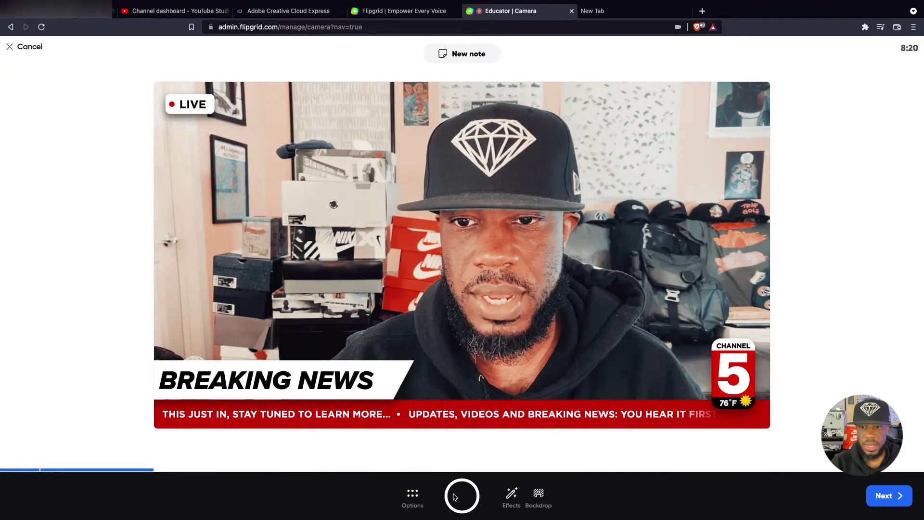
{"action": "left_click", "coordinate": [462, 498]}
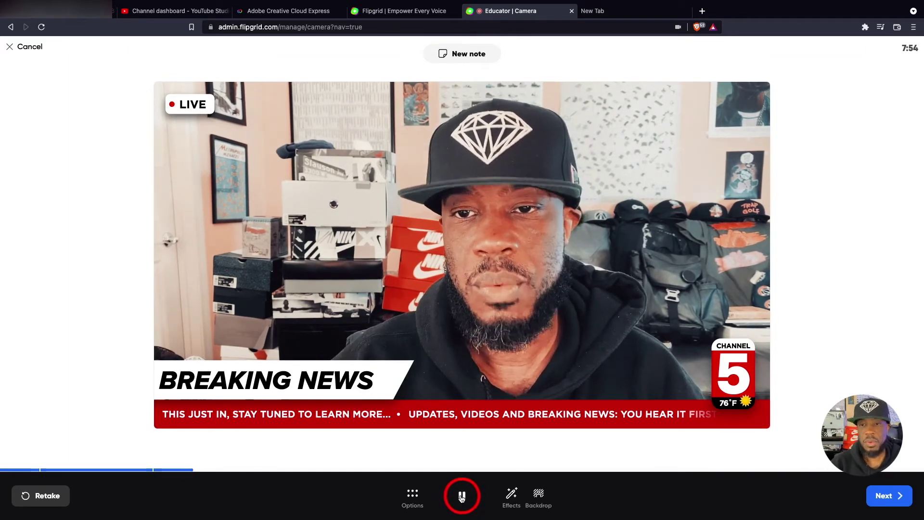
{"action": "left_click", "coordinate": [461, 497]}
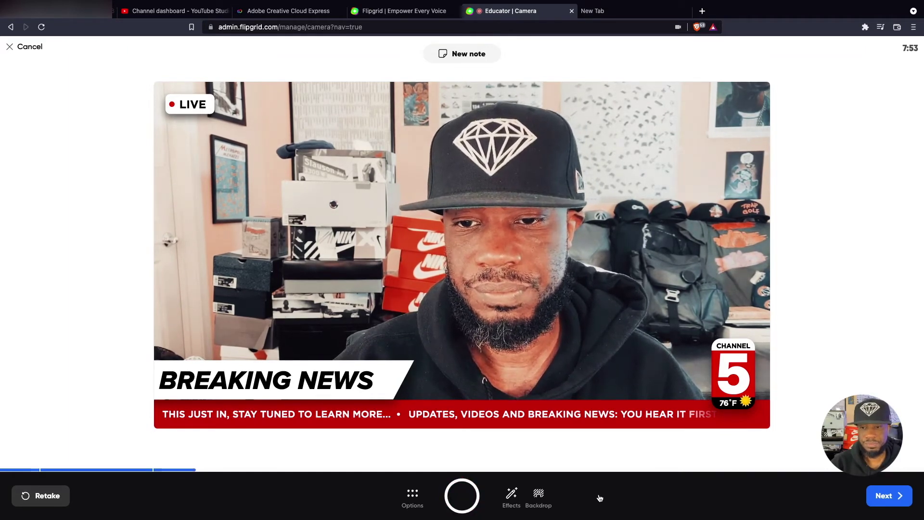
{"action": "left_click", "coordinate": [885, 496]}
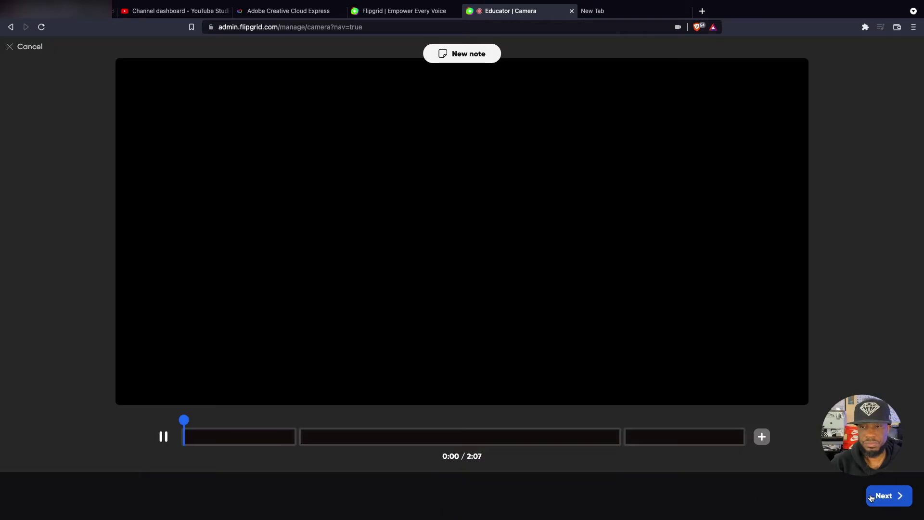
Step: Pause playback and check the clips on the timeline, moving the playhead through the last clip to 2:06
{"action": "left_click", "coordinate": [164, 436]}
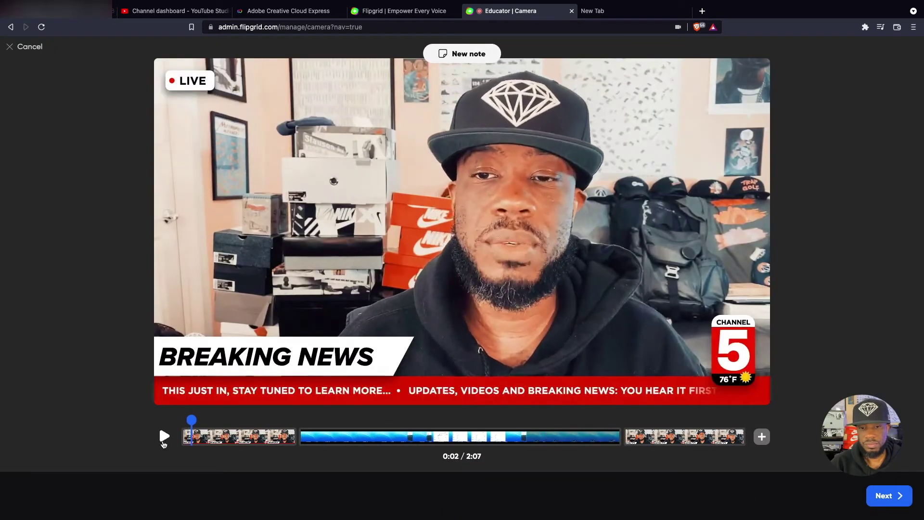
{"action": "left_click", "coordinate": [258, 438]}
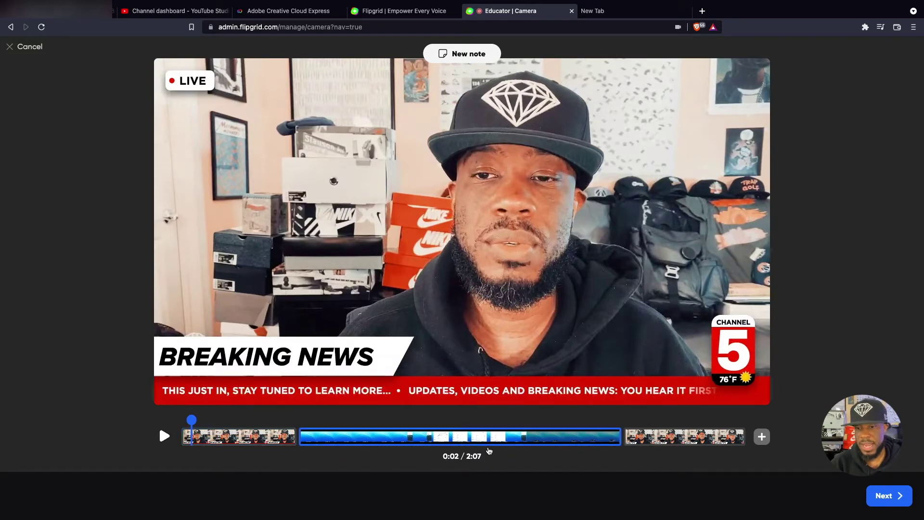
{"action": "left_click", "coordinate": [663, 441]}
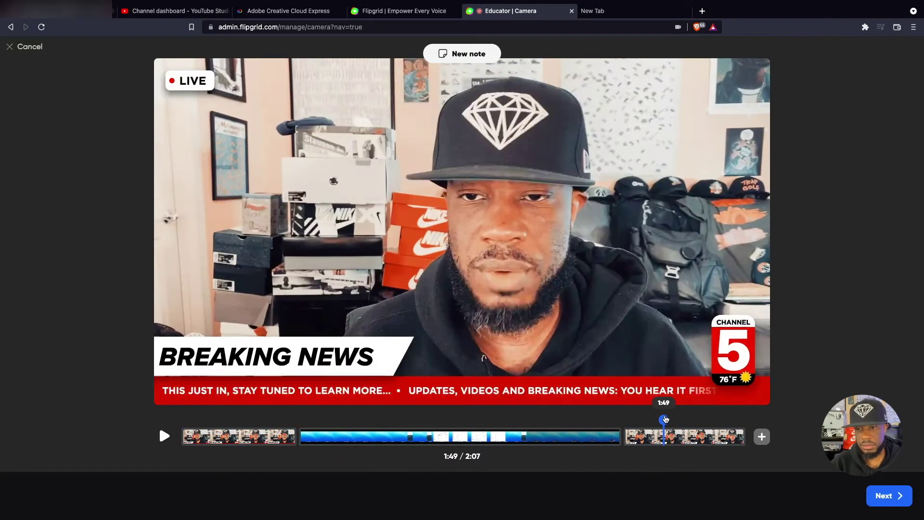
{"action": "left_click_drag", "start_coordinate": [665, 417], "coordinate": [738, 419]}
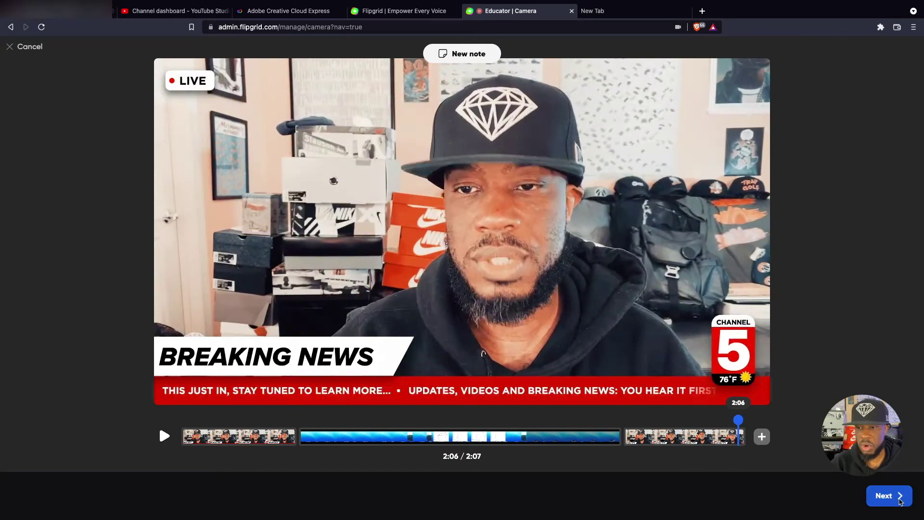
Step: Finish editing the video, save it to My profile without a caption or link, and choose to share it
{"action": "left_click", "coordinate": [898, 500]}
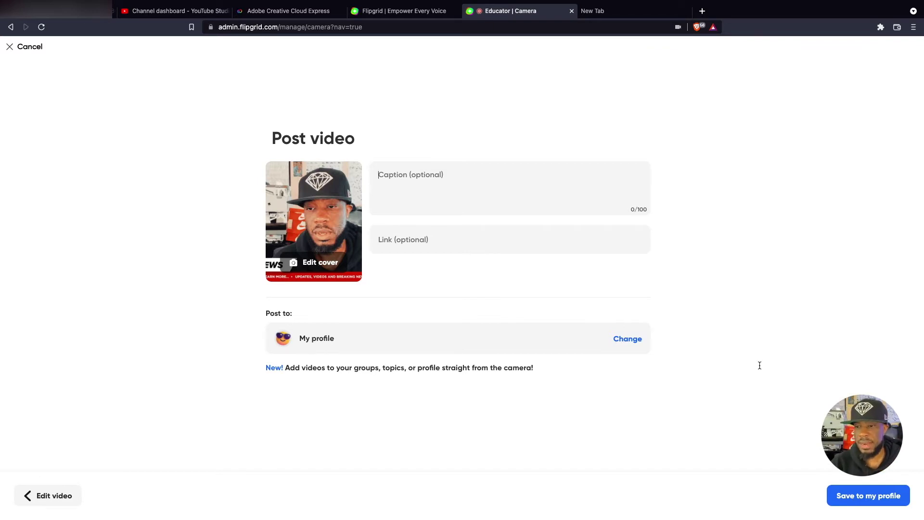
{"action": "left_click", "coordinate": [876, 495]}
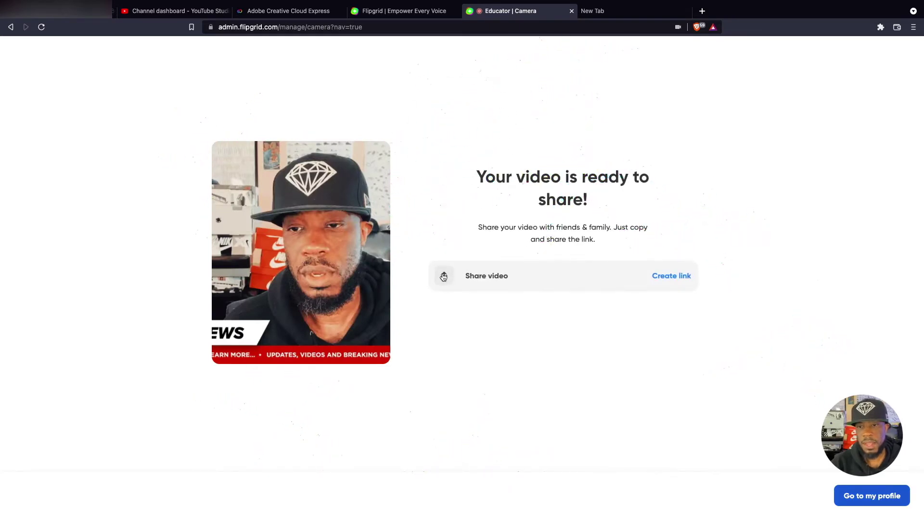
{"action": "left_click", "coordinate": [498, 280]}
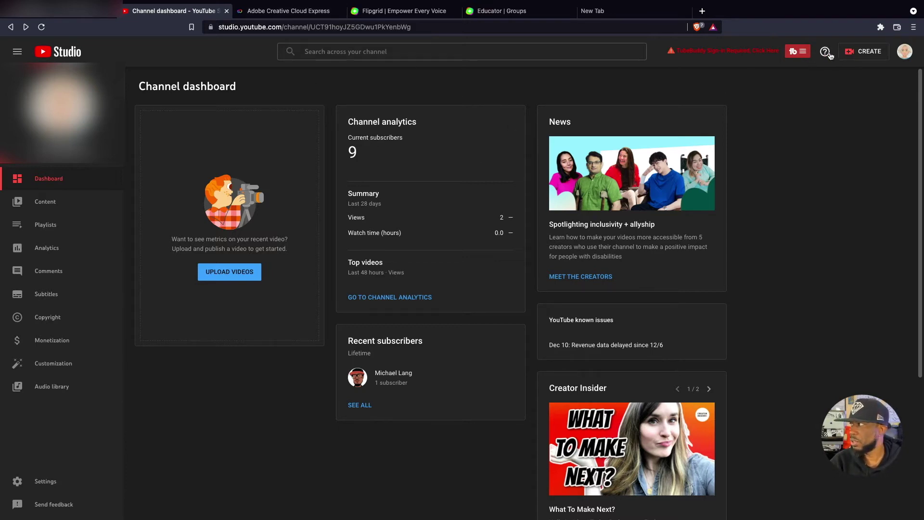
Step: In YouTube Studio, upload Recording Screen on Chromebook.mp4 from the Demos for Show folder as a new video
{"action": "left_click", "coordinate": [847, 57]}
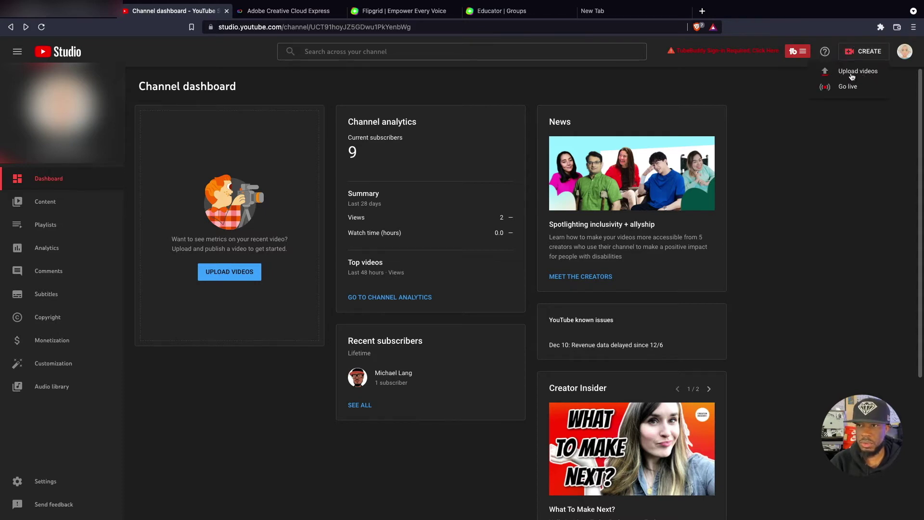
{"action": "left_click", "coordinate": [850, 77]}
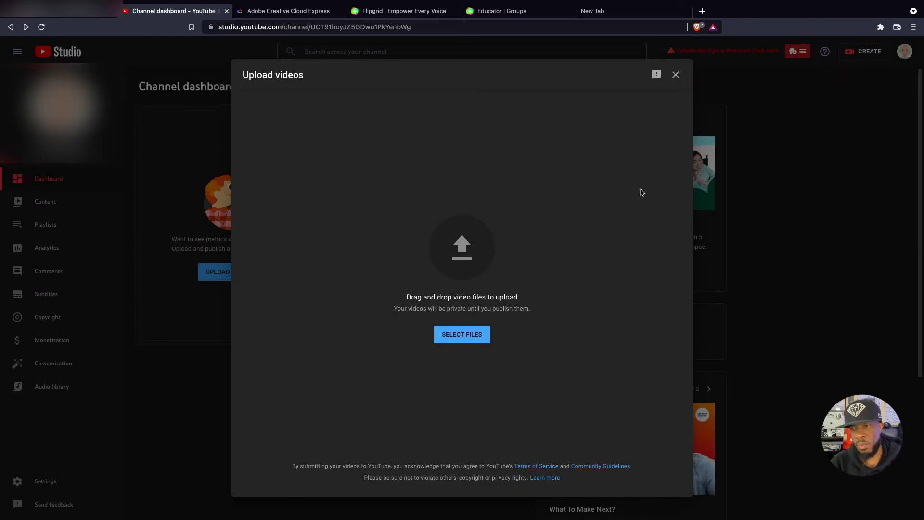
{"action": "left_click", "coordinate": [484, 334]}
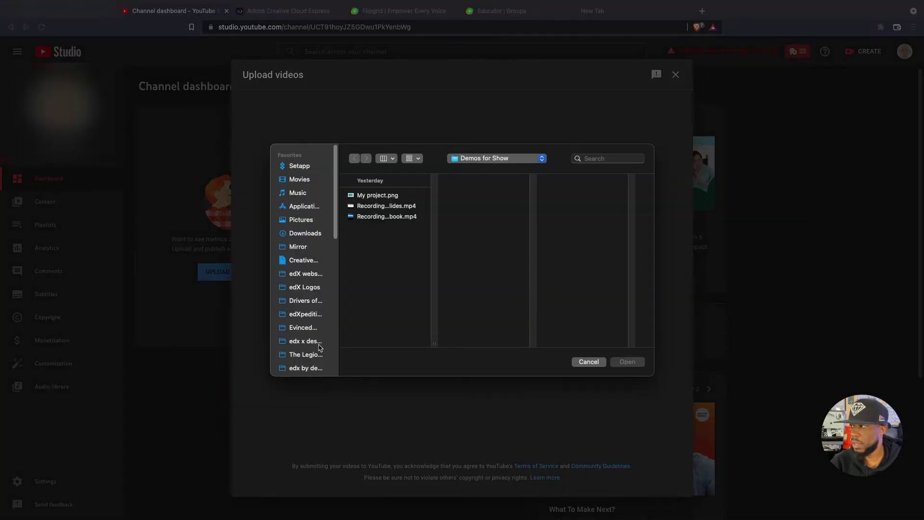
{"action": "scroll", "coordinate": [320, 336], "scroll_direction": "down", "scroll_amount": 5}
{"action": "left_click", "coordinate": [388, 206]}
{"action": "left_click", "coordinate": [387, 216]}
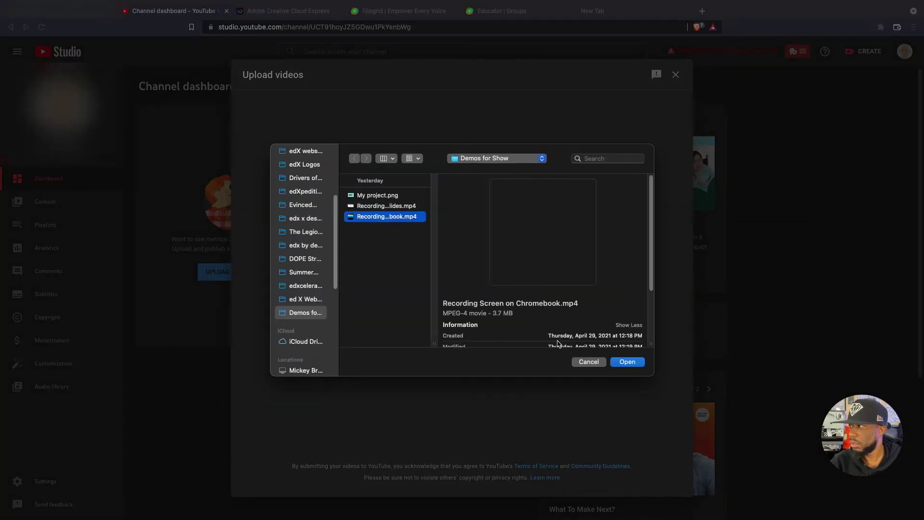
{"action": "left_click", "coordinate": [628, 362]}
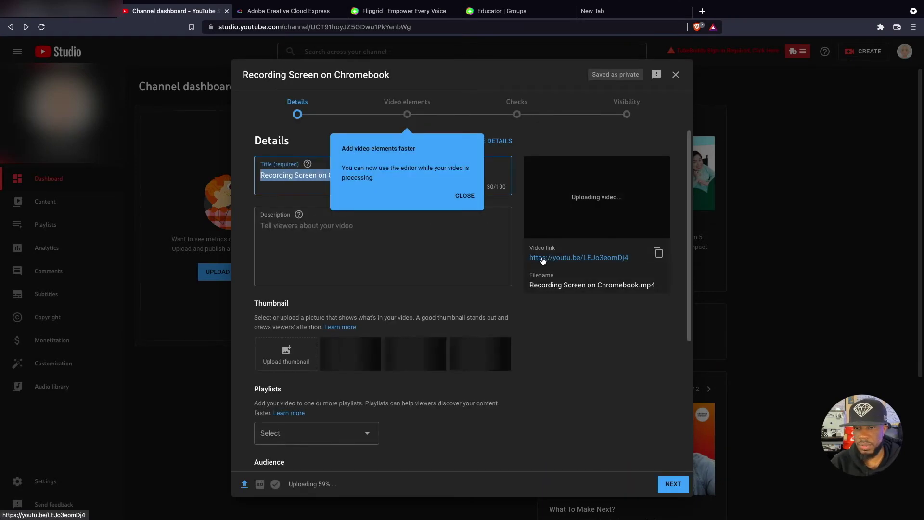
Step: Dismiss the "Add video elements faster" tip and select the full text of the video's title
{"action": "left_click", "coordinate": [327, 270]}
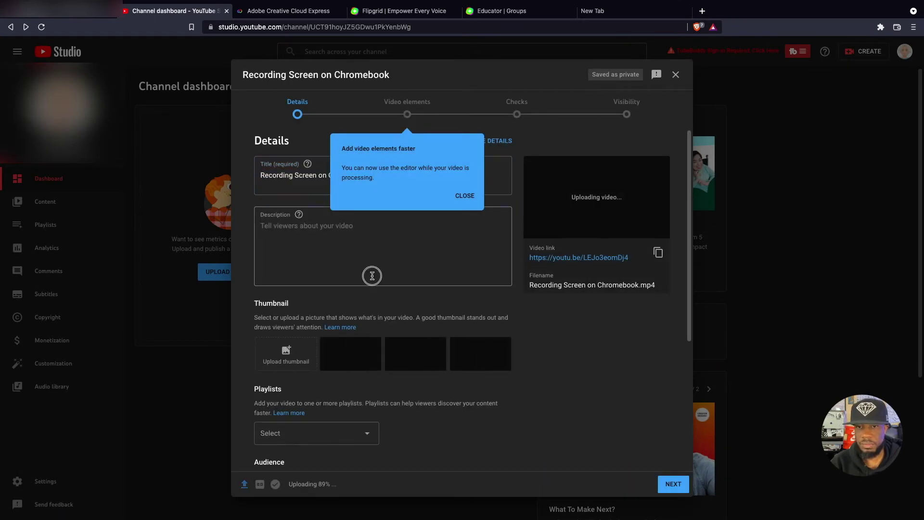
{"action": "left_click", "coordinate": [307, 179]}
{"action": "triple_click", "coordinate": [306, 179]}
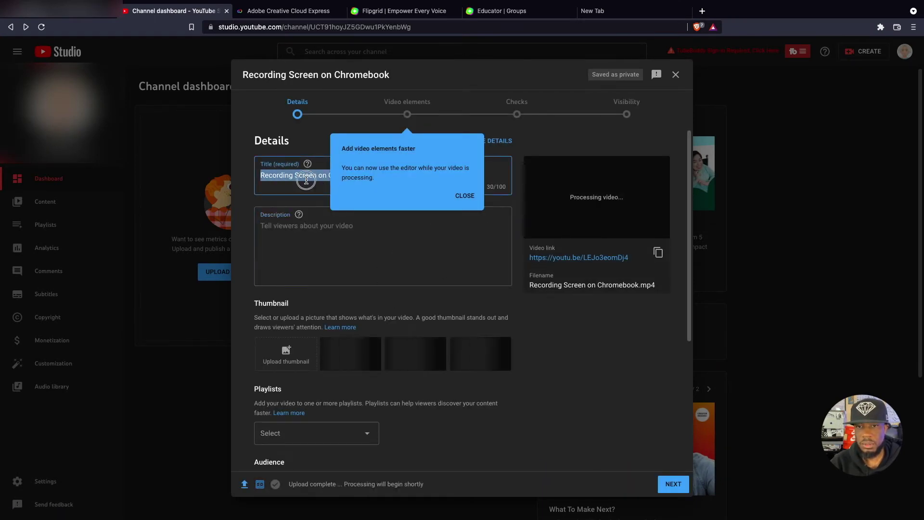
{"action": "left_click", "coordinate": [464, 196]}
{"action": "left_click", "coordinate": [496, 220]}
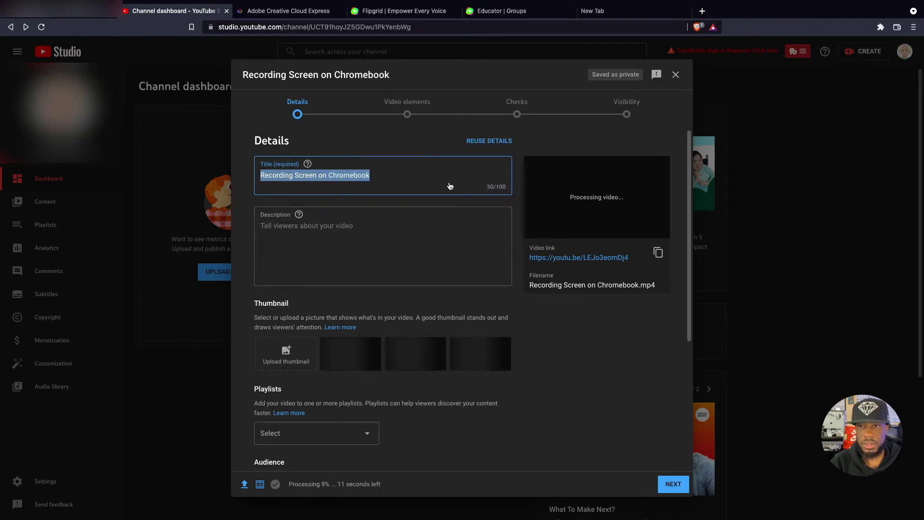
{"action": "left_click", "coordinate": [391, 172]}
{"action": "triple_click", "coordinate": [390, 171]}
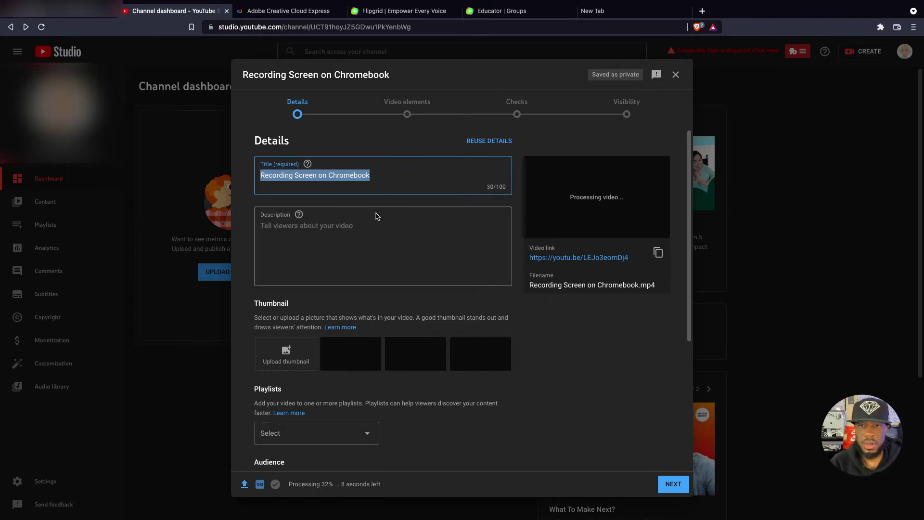
Step: Enter the video description "This video will demonstrate how to record your screen if you're using a chromebook."
{"action": "left_click", "coordinate": [412, 224]}
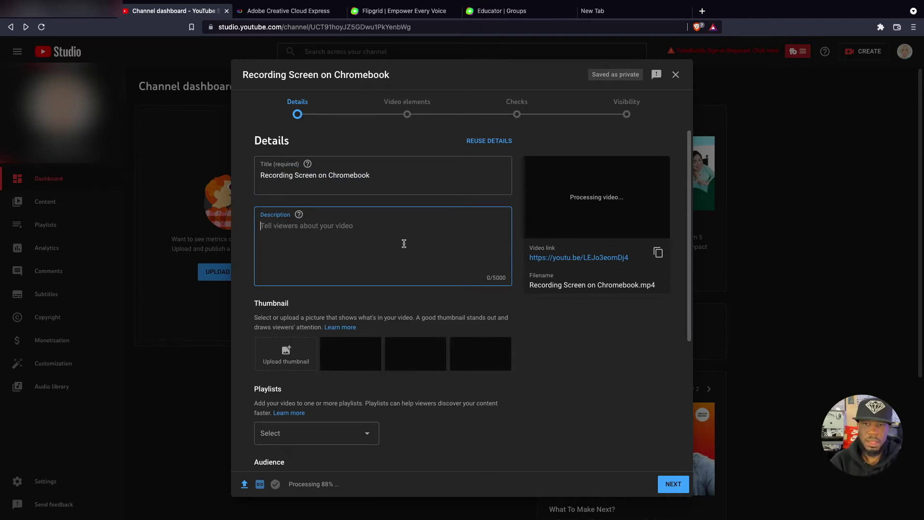
{"action": "type", "text": "YOU"}
{"action": "key", "text": "BackSpace"}
{"action": "key", "text": "BackSpace"}
{"action": "key", "text": "BackSpace"}
{"action": "type", "text": "This "}
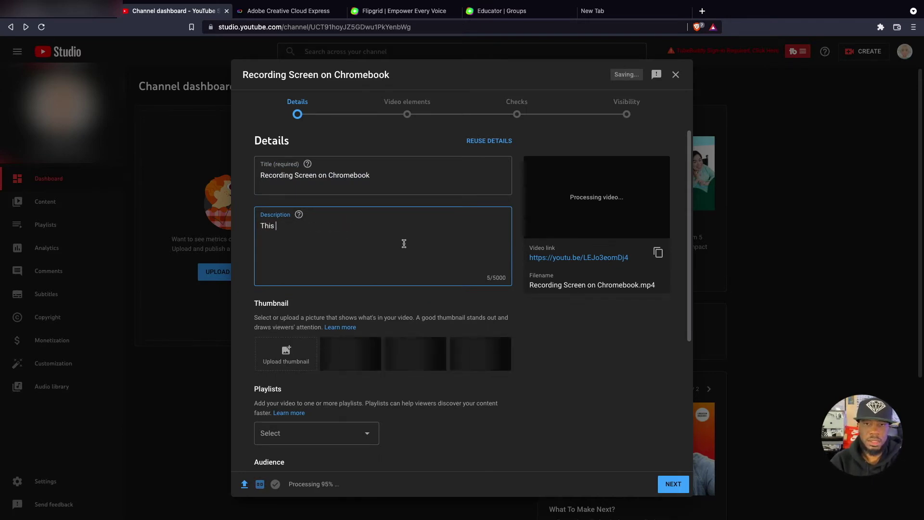
{"action": "type", "text": "video will de"}
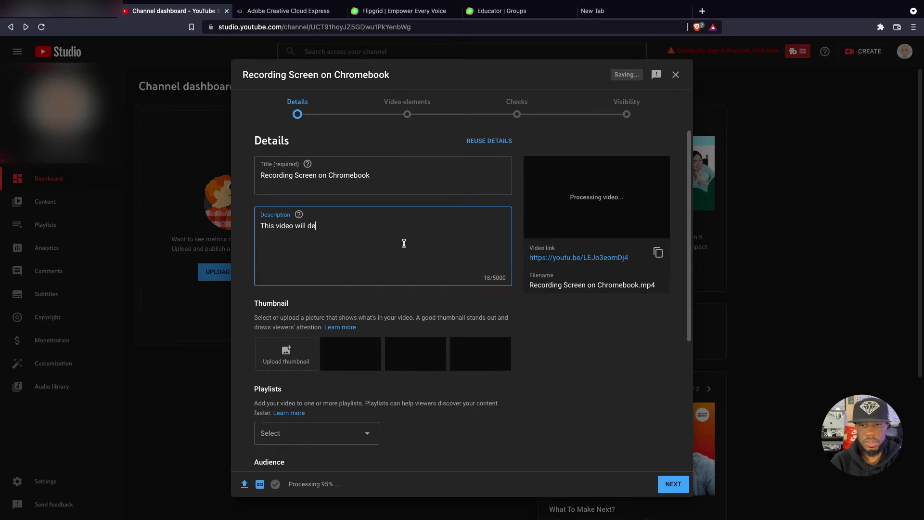
{"action": "type", "text": "monstrate how to rc"}
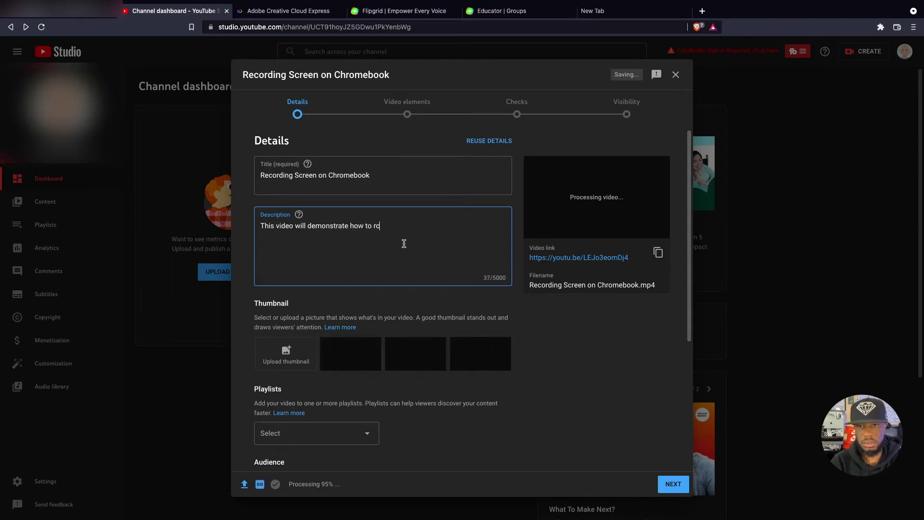
{"action": "key", "text": "BackSpace"}
{"action": "type", "text": "ecor"}
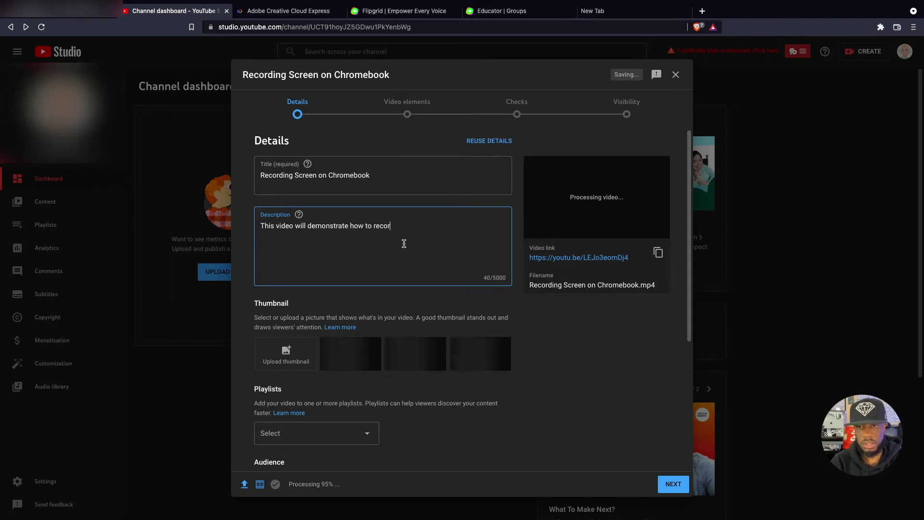
{"action": "type", "text": "d your scre"}
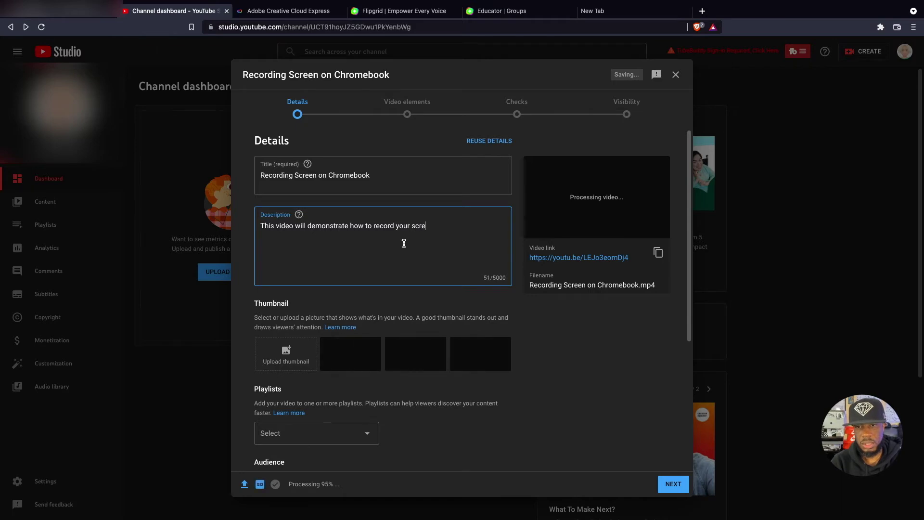
{"action": "type", "text": "en if you're using a "}
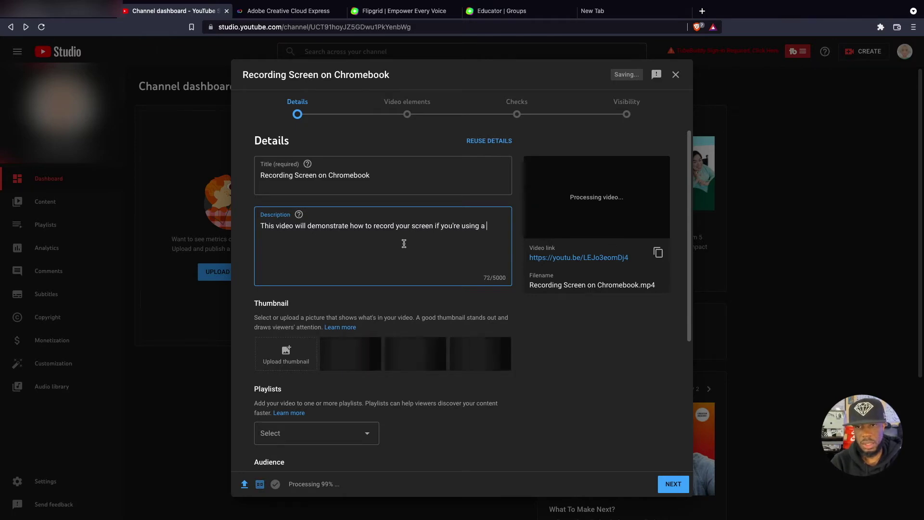
{"action": "type", "text": "chromebook."}
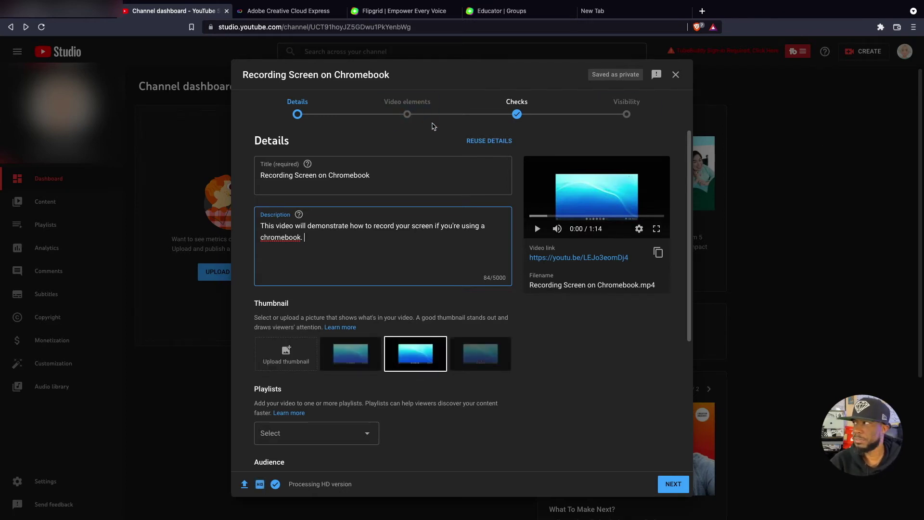
Step: Switch to Adobe Creative Cloud Express and create a blank project in the 1280 x 720 YouTube thumbnail social post size
{"action": "left_click", "coordinate": [293, 12]}
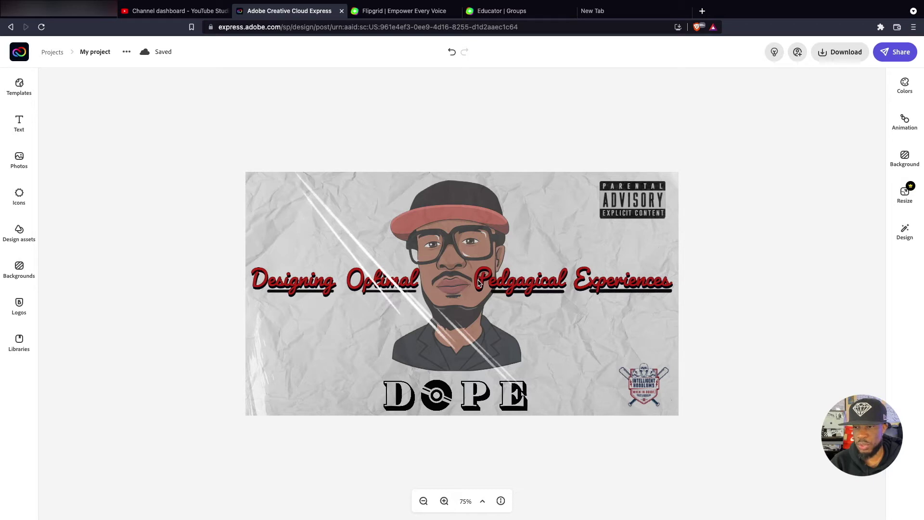
{"action": "left_click", "coordinate": [16, 57]}
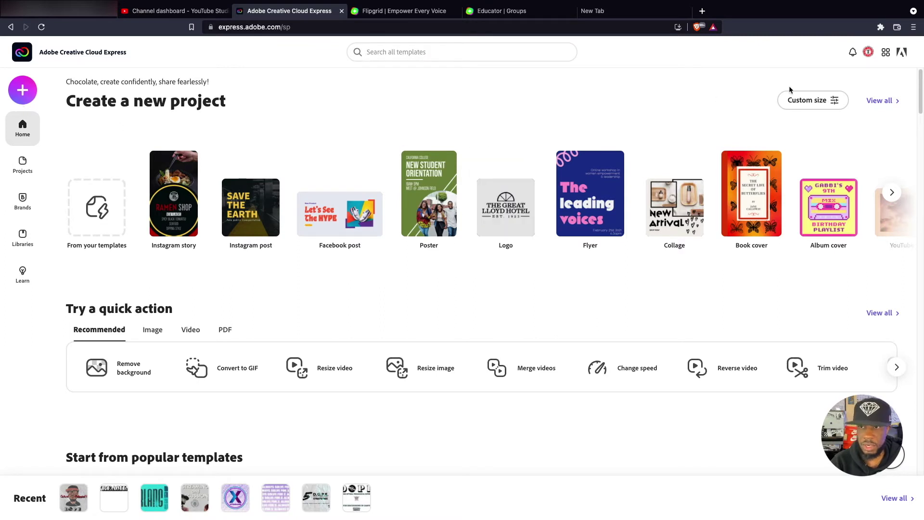
{"action": "left_click", "coordinate": [802, 102]}
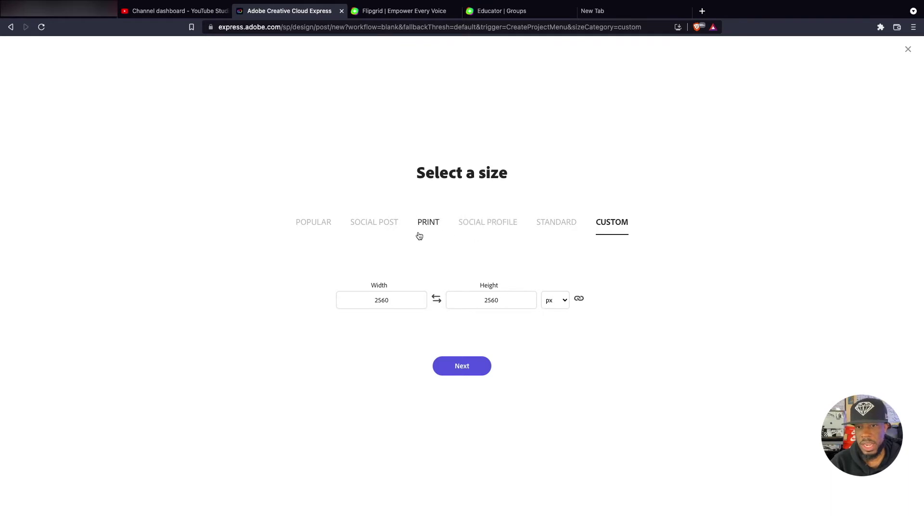
{"action": "left_click", "coordinate": [371, 229]}
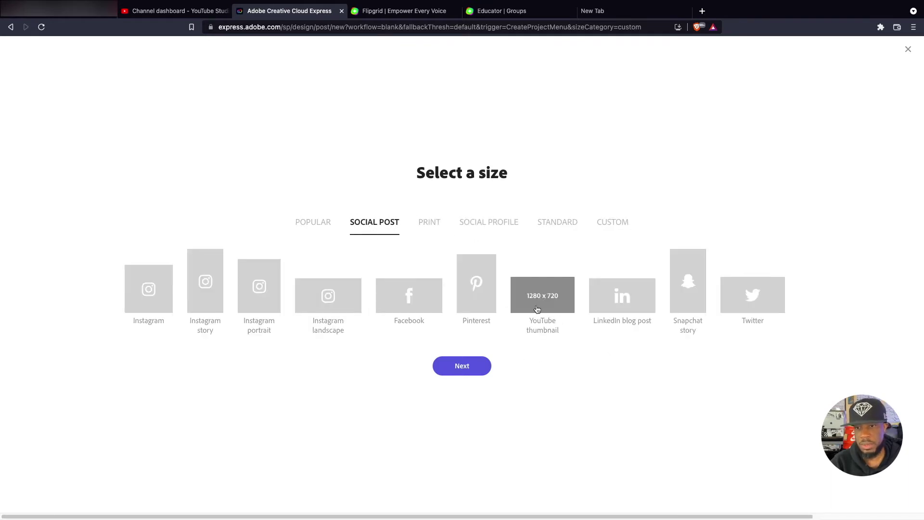
{"action": "left_click", "coordinate": [552, 302]}
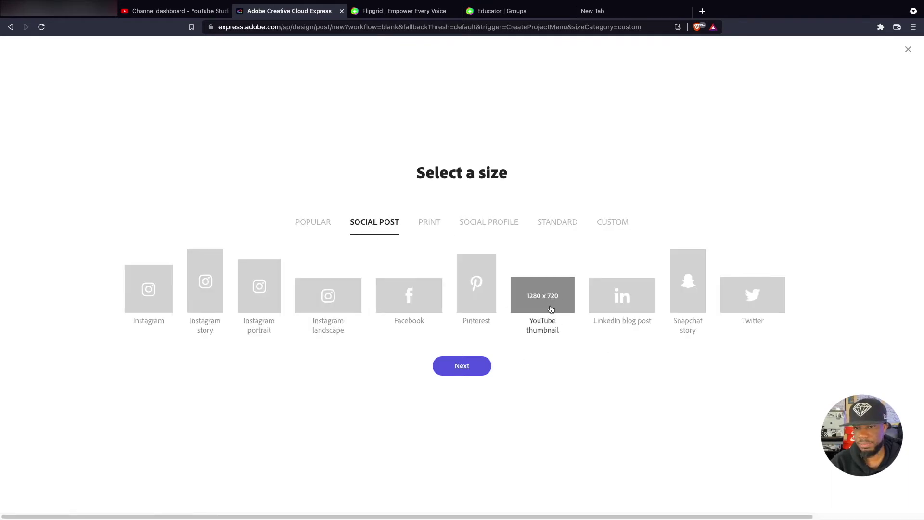
{"action": "left_click", "coordinate": [476, 369]}
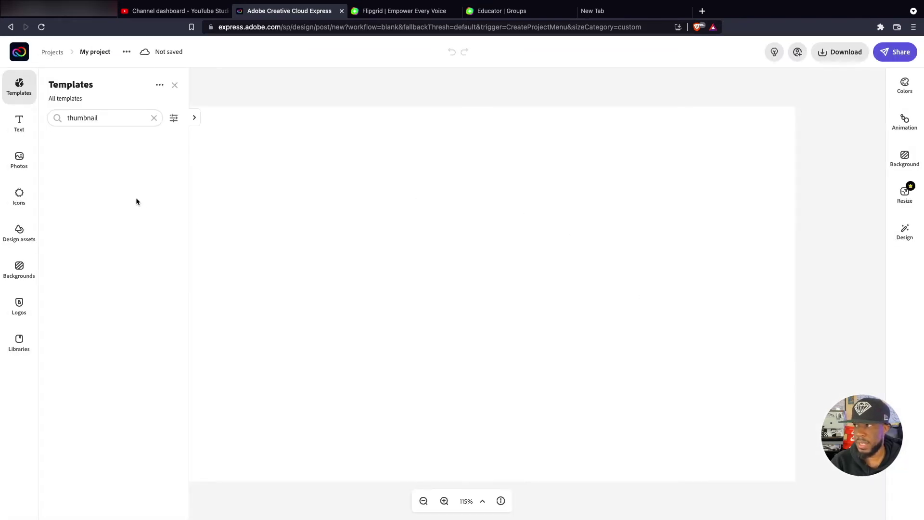
Step: Look through the thumbnail templates for a suitable design and close the template list without choosing one
{"action": "scroll", "coordinate": [114, 266], "scroll_direction": "down", "scroll_amount": 2}
{"action": "scroll", "coordinate": [114, 266], "scroll_direction": "down", "scroll_amount": 10}
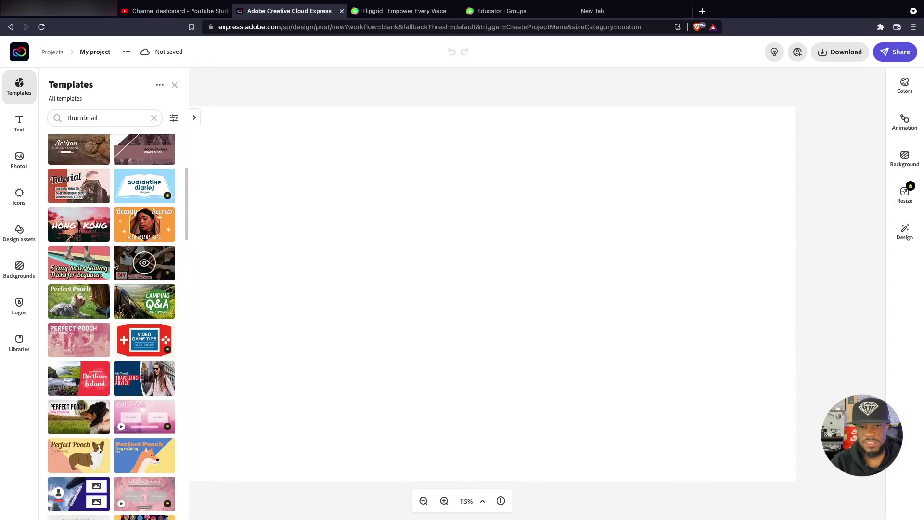
{"action": "scroll", "coordinate": [115, 265], "scroll_direction": "down", "scroll_amount": 3}
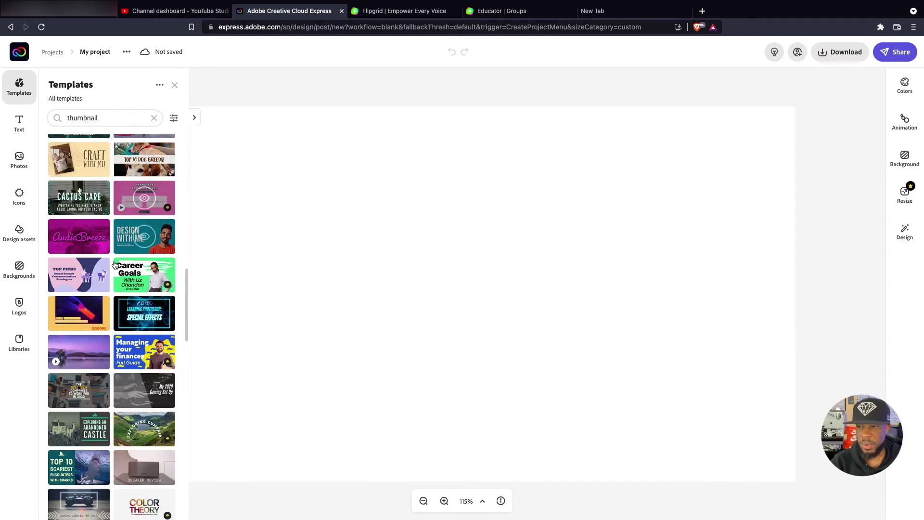
{"action": "scroll", "coordinate": [115, 265], "scroll_direction": "down", "scroll_amount": 4}
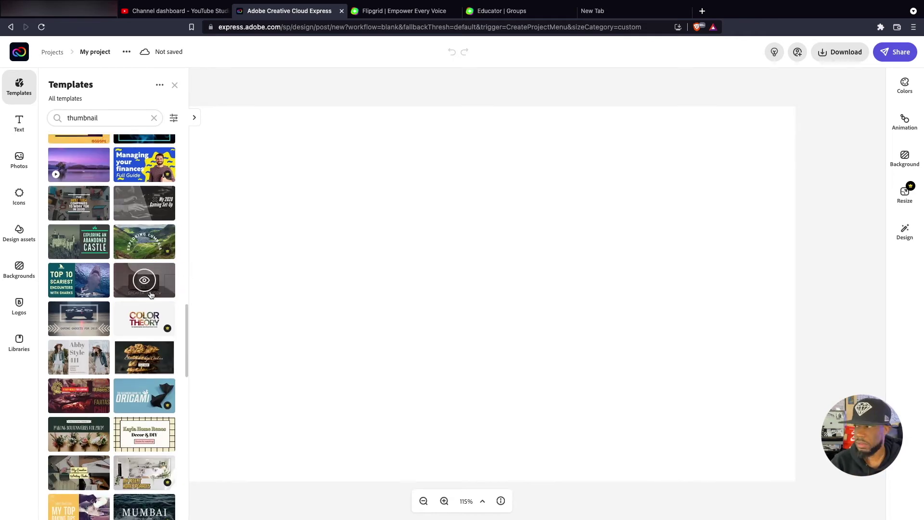
{"action": "scroll", "coordinate": [116, 226], "scroll_direction": "up", "scroll_amount": 1}
{"action": "scroll", "coordinate": [115, 225], "scroll_direction": "down", "scroll_amount": 4}
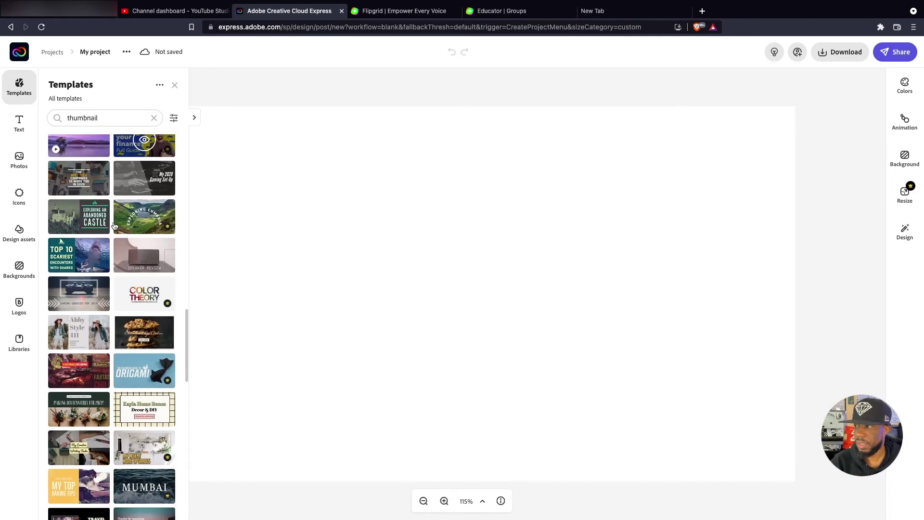
{"action": "scroll", "coordinate": [91, 289], "scroll_direction": "down", "scroll_amount": 12}
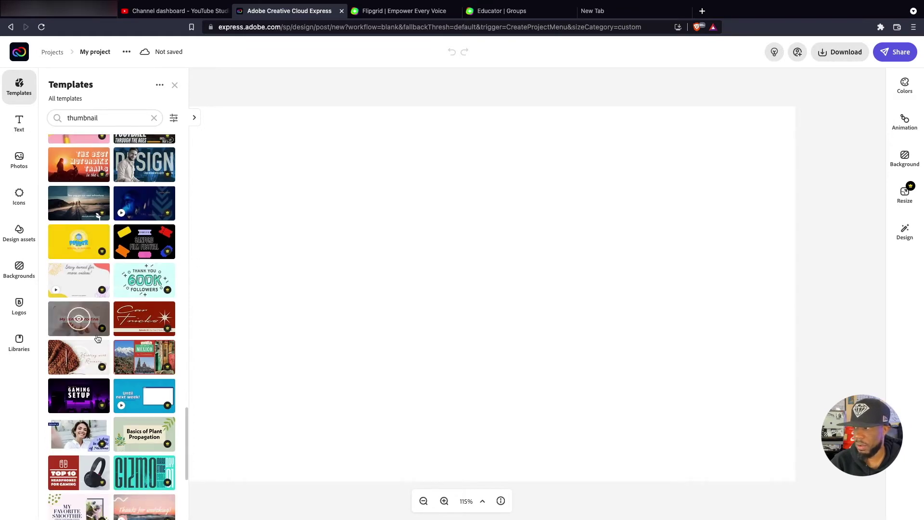
{"action": "scroll", "coordinate": [98, 346], "scroll_direction": "down", "scroll_amount": 5}
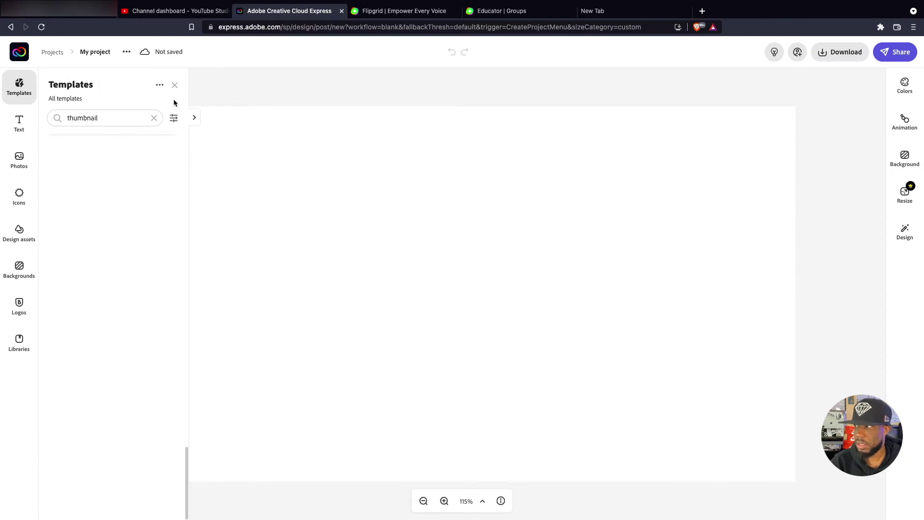
{"action": "left_click", "coordinate": [175, 86]}
Step: Search the Adobe Stock photos for "chromebook" and add the photo of a finger pressing the power key to the canvas
{"action": "left_click", "coordinate": [23, 166]}
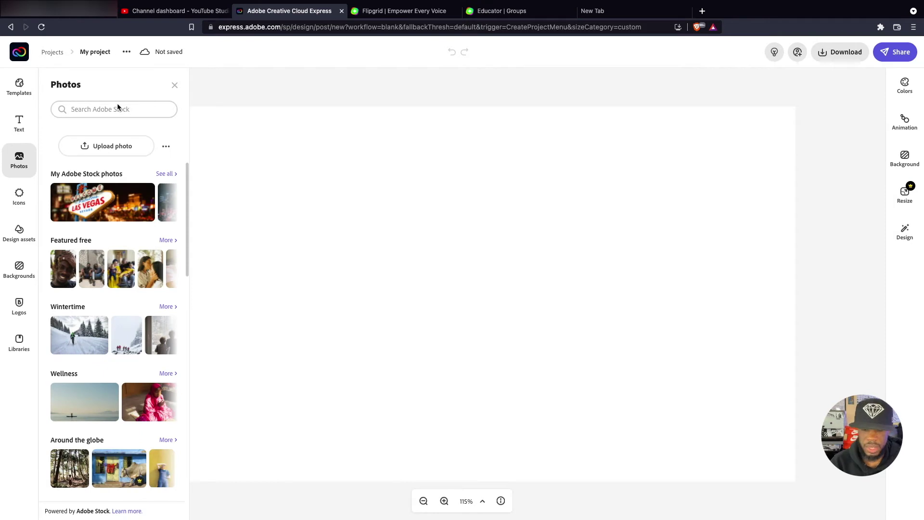
{"action": "left_click", "coordinate": [117, 105]}
{"action": "type", "text": "chromebook"}
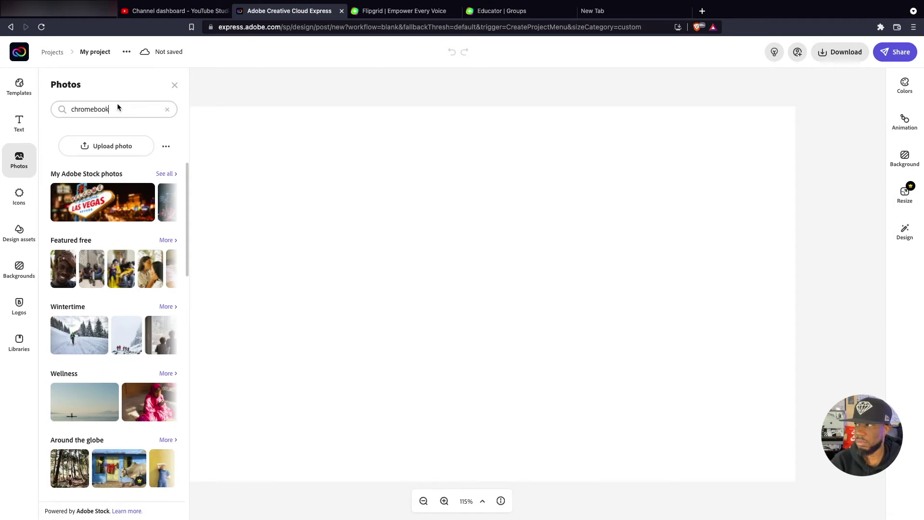
{"action": "key", "text": "Return"}
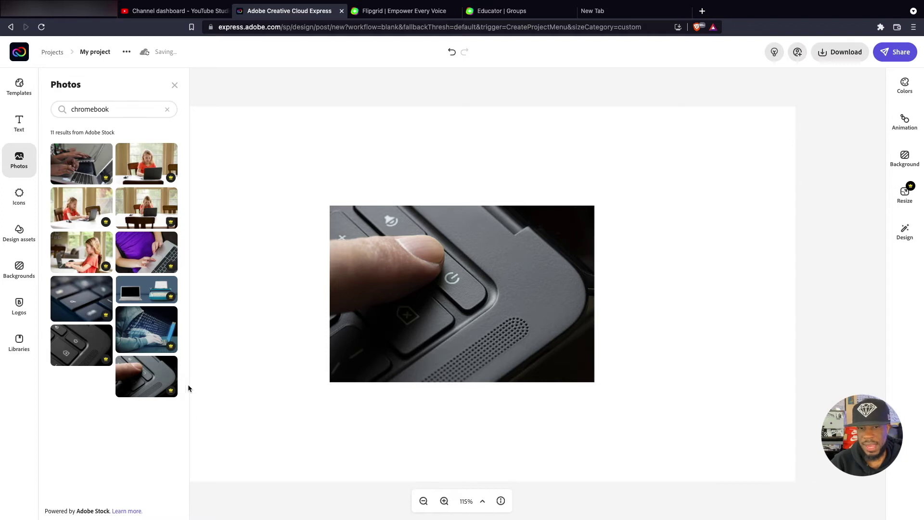
Step: Enlarge the power-key photo on the canvas and apply the Grayscale filter to it
{"action": "left_click", "coordinate": [376, 304]}
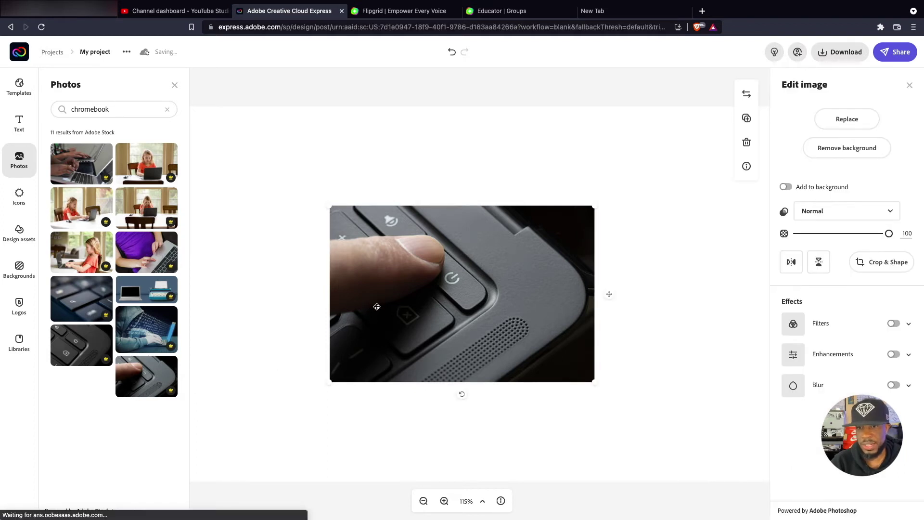
{"action": "left_click_drag", "start_coordinate": [330, 205], "coordinate": [280, 188]}
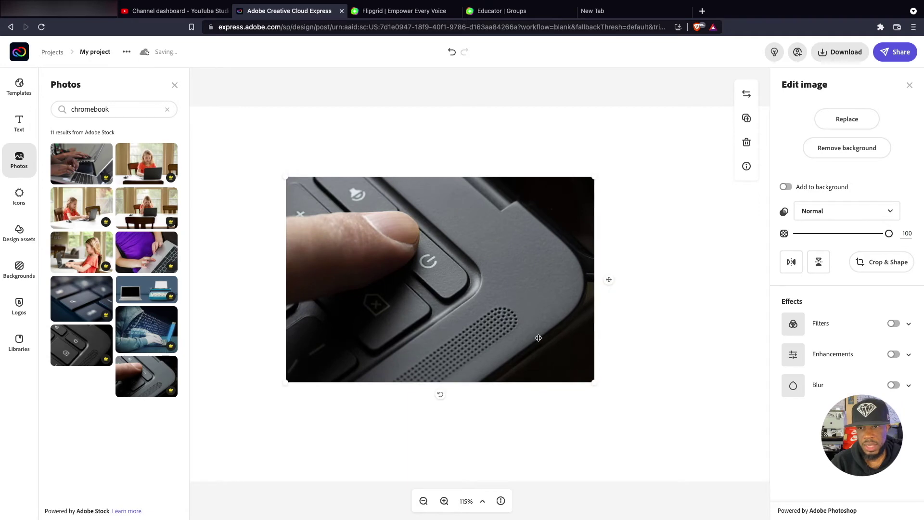
{"action": "left_click", "coordinate": [893, 323]}
{"action": "left_click", "coordinate": [856, 369]}
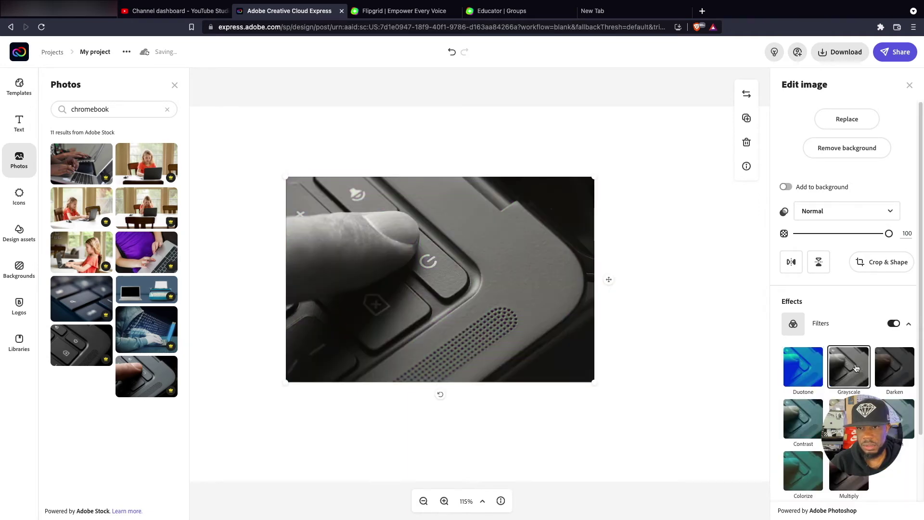
{"action": "left_click", "coordinate": [687, 345]}
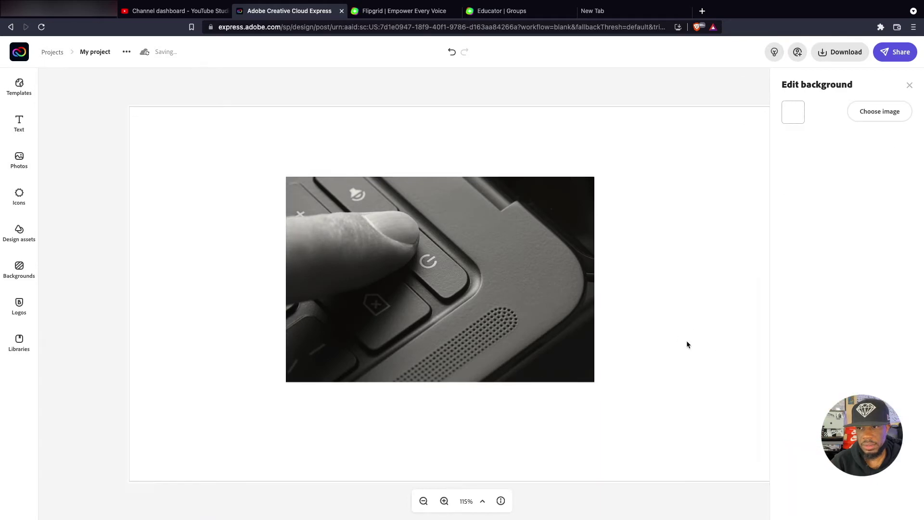
Step: Move the grayscale photo to the left side of the canvas and enlarge it to fill most of the canvas height
{"action": "left_click", "coordinate": [481, 320]}
{"action": "left_click_drag", "start_coordinate": [481, 320], "coordinate": [337, 262]}
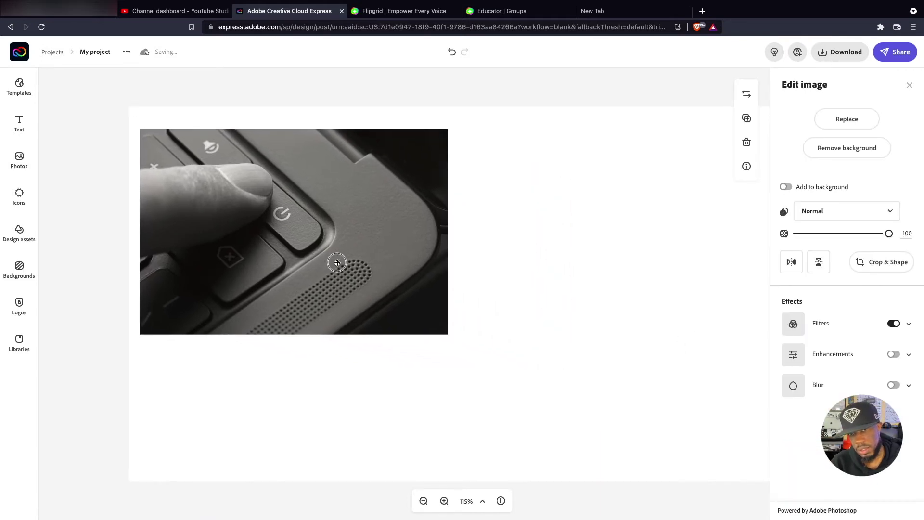
{"action": "left_click_drag", "start_coordinate": [450, 336], "coordinate": [607, 417]}
{"action": "left_click", "coordinate": [709, 344]}
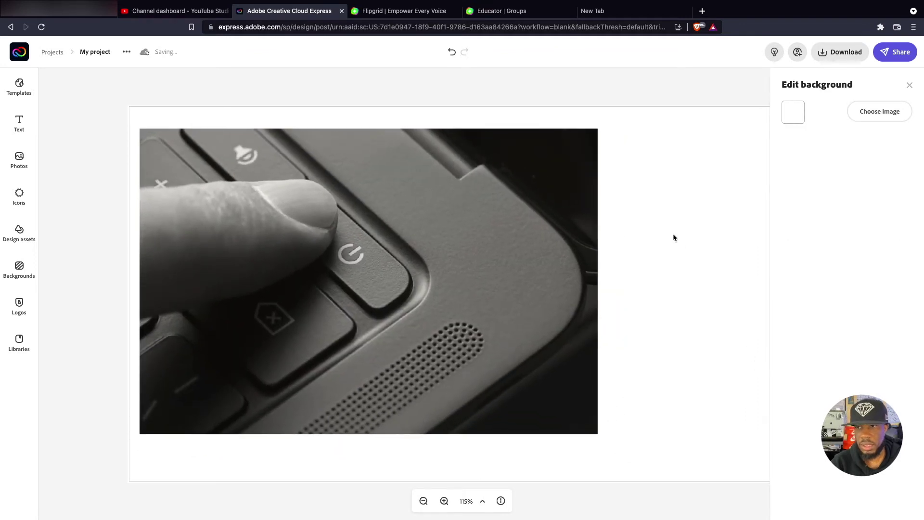
{"action": "mouse_move", "coordinate": [534, 241]}
{"action": "left_mouse_down"}
{"action": "mouse_move", "coordinate": [558, 251]}
{"action": "mouse_move", "coordinate": [539, 252]}
{"action": "left_mouse_up"}
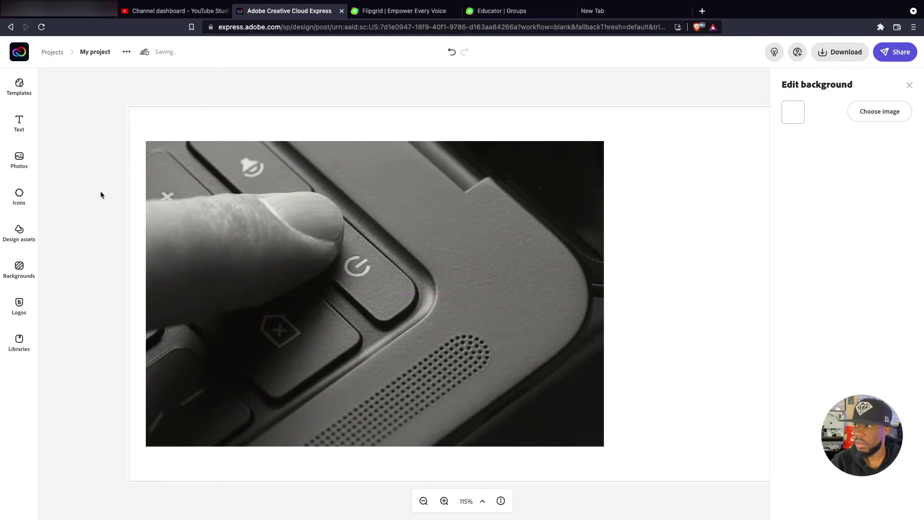
Step: Add the "National Cocoa Day" seasonal text design and place it across the photo's right edge
{"action": "left_click", "coordinate": [19, 124]}
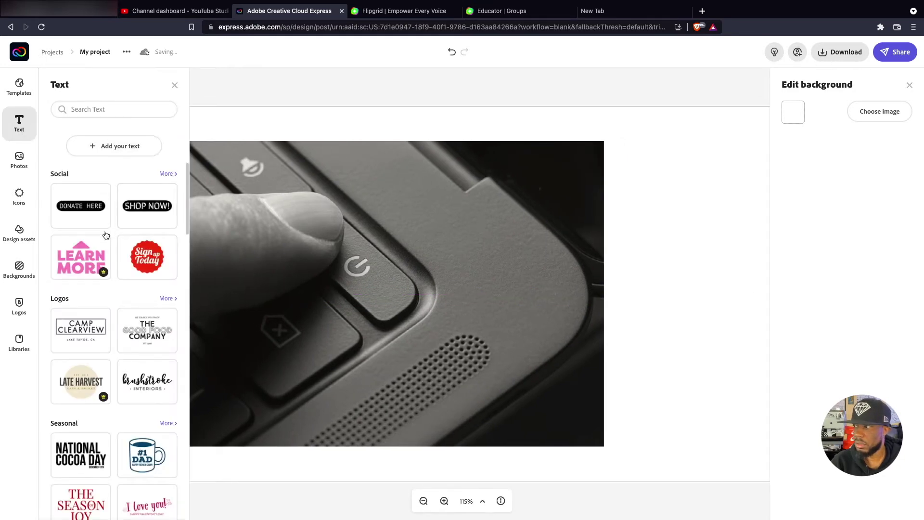
{"action": "scroll", "coordinate": [97, 241], "scroll_direction": "down", "scroll_amount": 4}
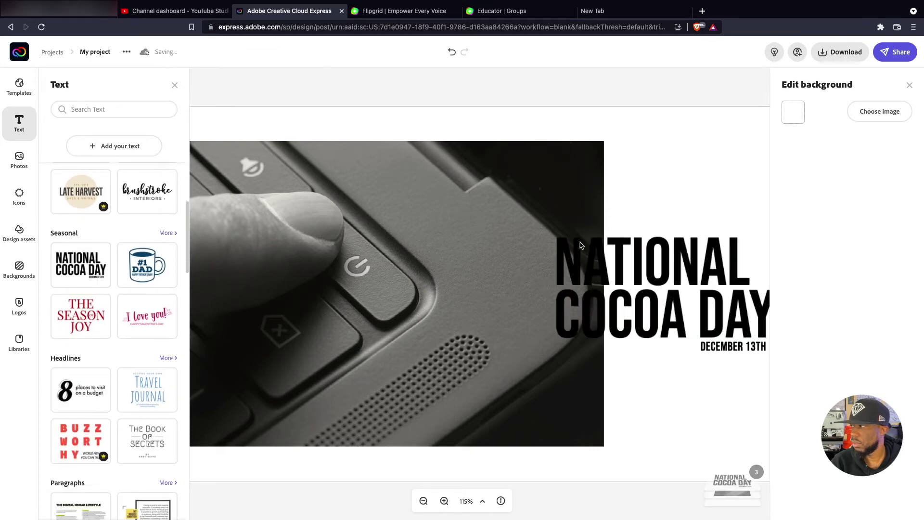
{"action": "left_click_drag", "start_coordinate": [632, 255], "coordinate": [587, 256]}
{"action": "double_click", "coordinate": [593, 257]}
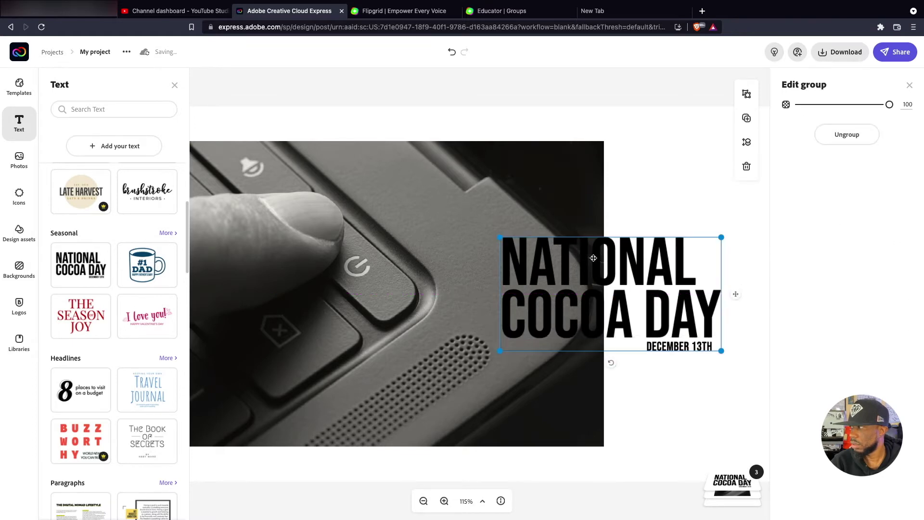
Step: Replace the "National Cocoa Day" headline with "RECORDING YOUR SCREEN" on two lines
{"action": "double_click", "coordinate": [635, 315]}
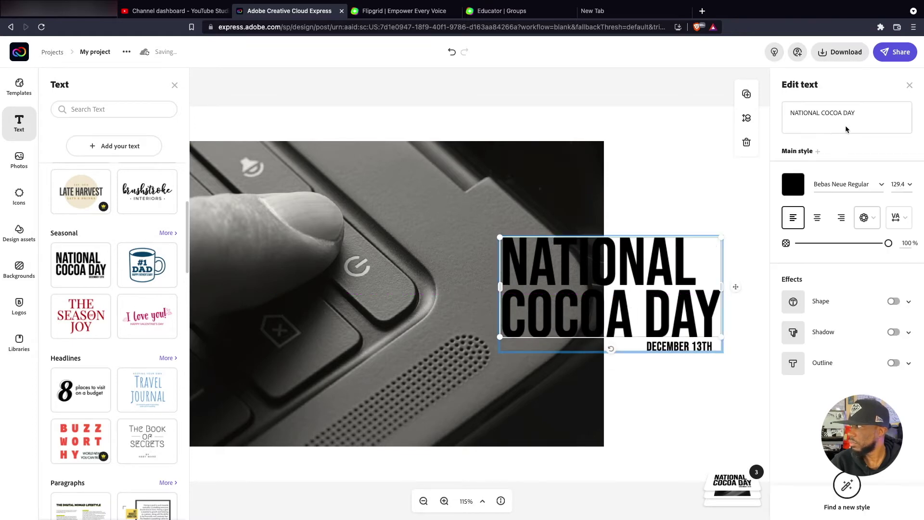
{"action": "left_click", "coordinate": [857, 115]}
{"action": "triple_click", "coordinate": [856, 115]}
{"action": "type", "text": "R"}
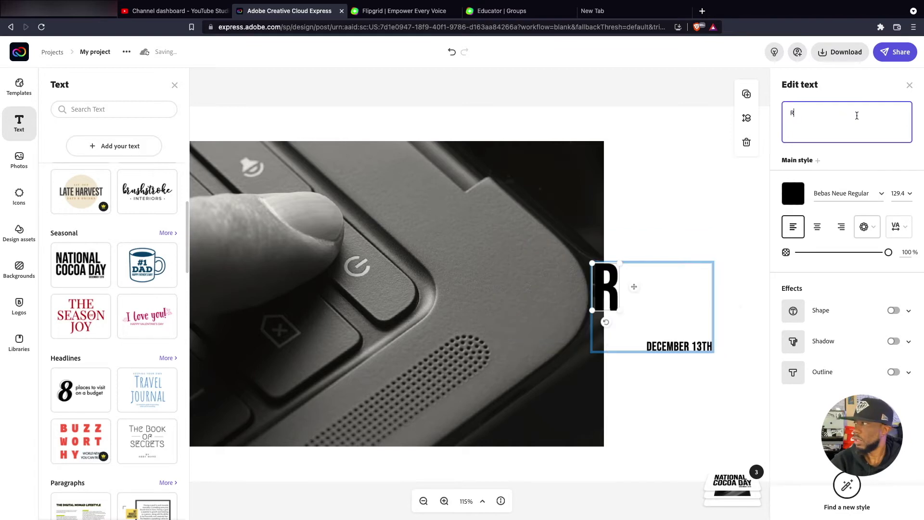
{"action": "type", "text": "ECORDING "}
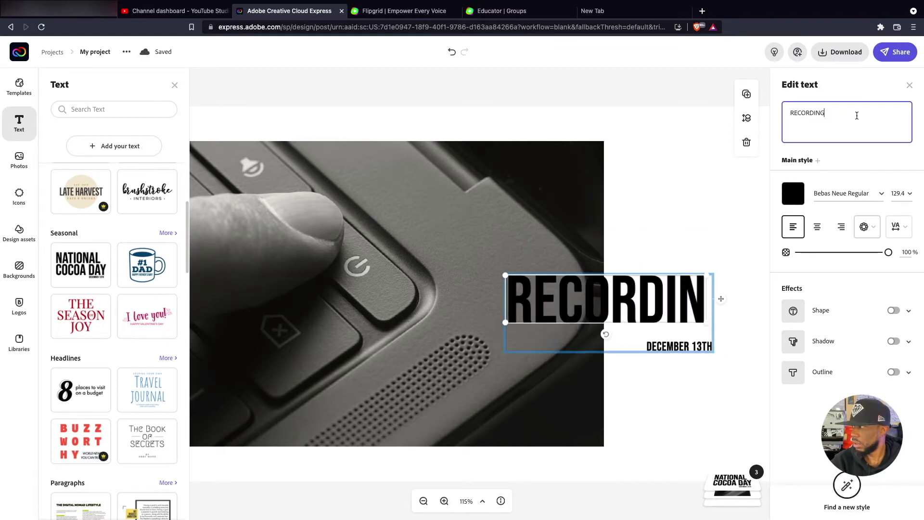
{"action": "type", "text": "YOUR"}
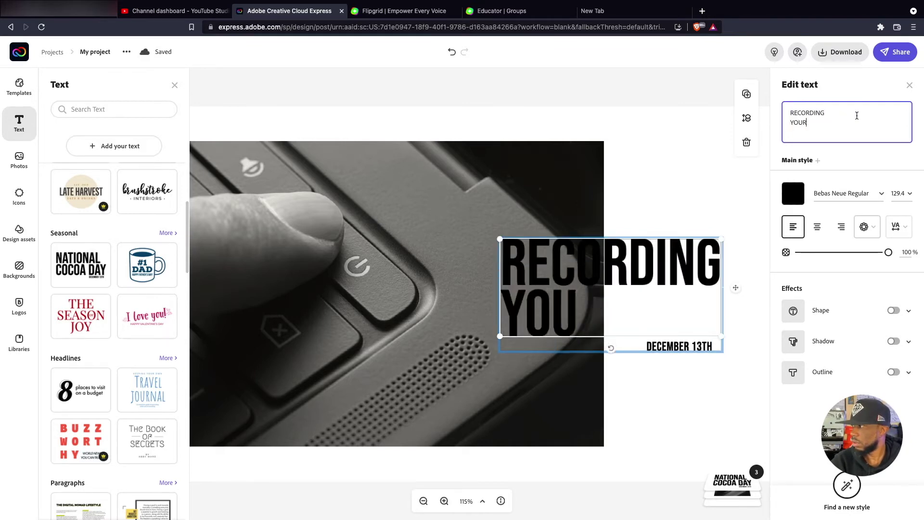
{"action": "type", "text": " SCRE"}
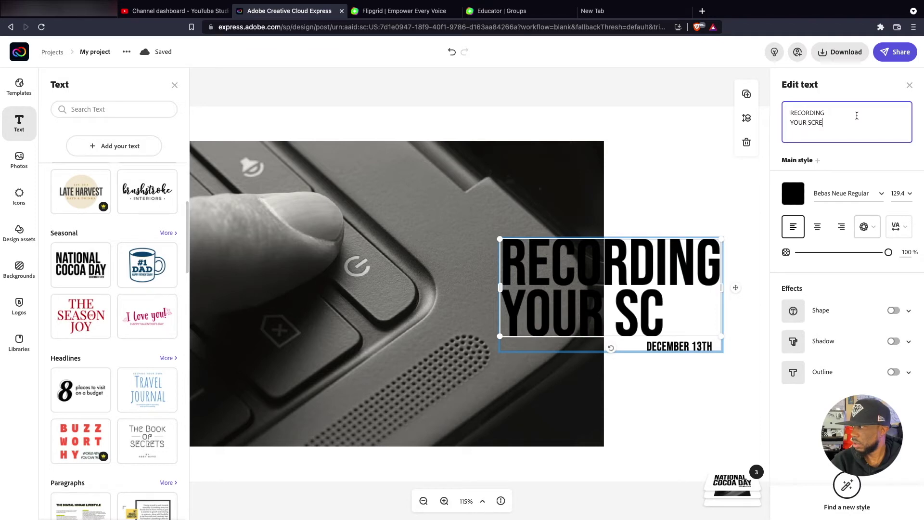
{"action": "type", "text": "EN"}
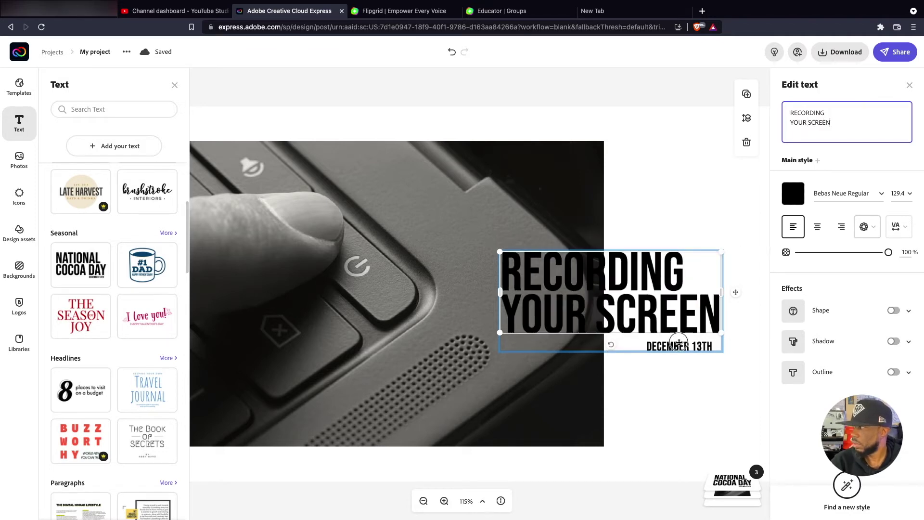
Step: Change the small date line below the headline to "JANUARY 30TH"
{"action": "left_click", "coordinate": [679, 346]}
{"action": "left_click", "coordinate": [680, 349]}
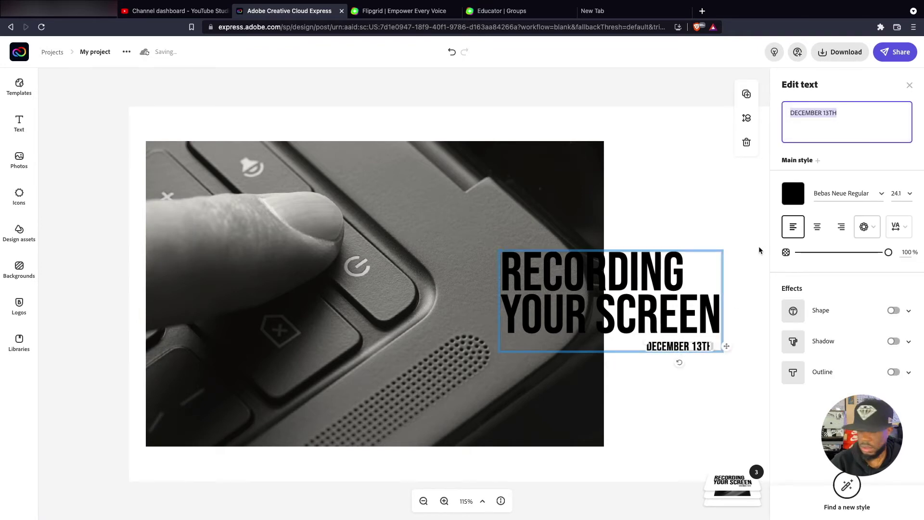
{"action": "type", "text": "JANU"}
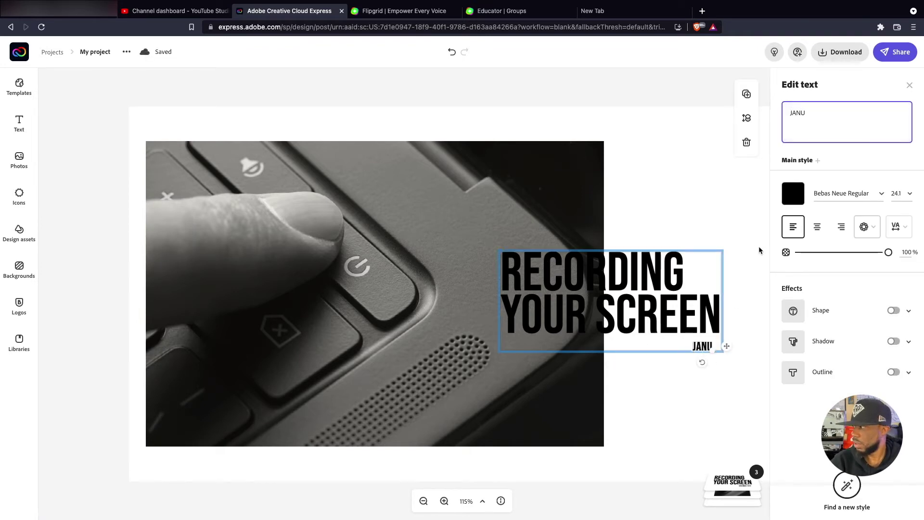
{"action": "type", "text": "ARY #)TH"}
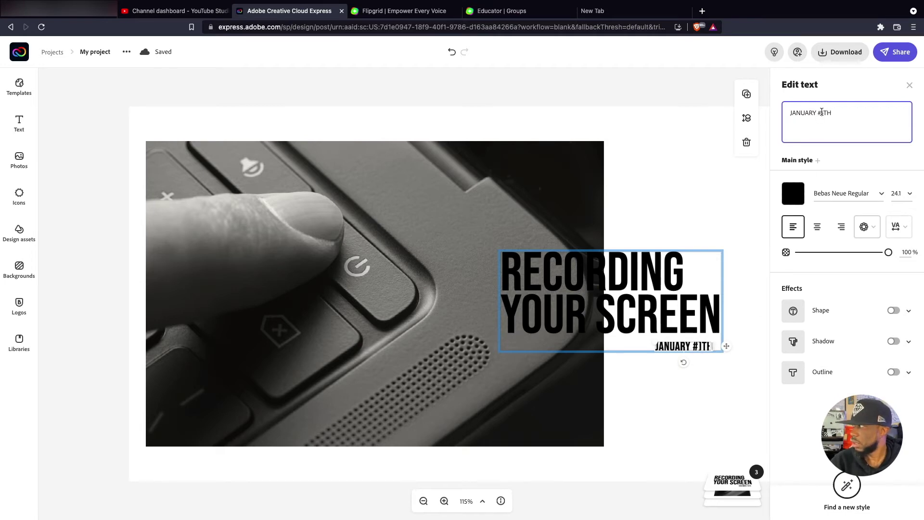
{"action": "key", "text": "BackSpace"}
{"action": "key", "text": "BackSpace"}
{"action": "type", "text": "30"}
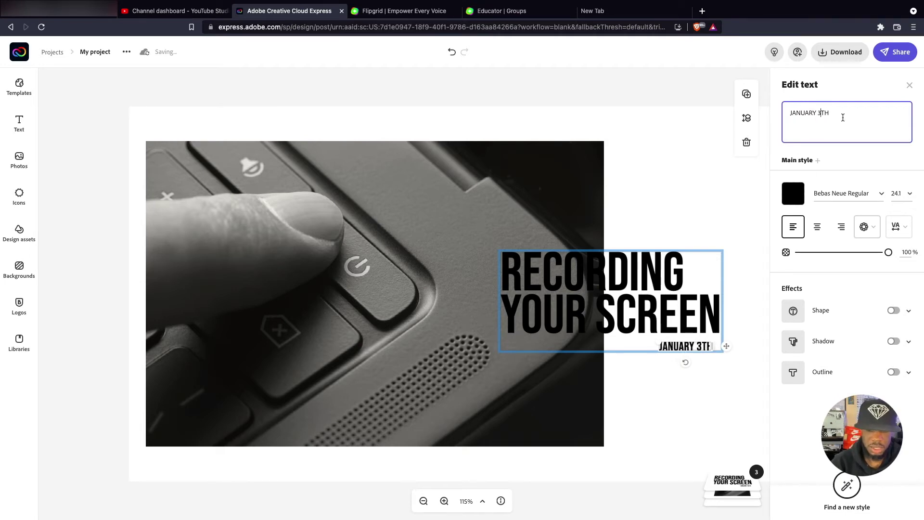
{"action": "left_click", "coordinate": [674, 195]}
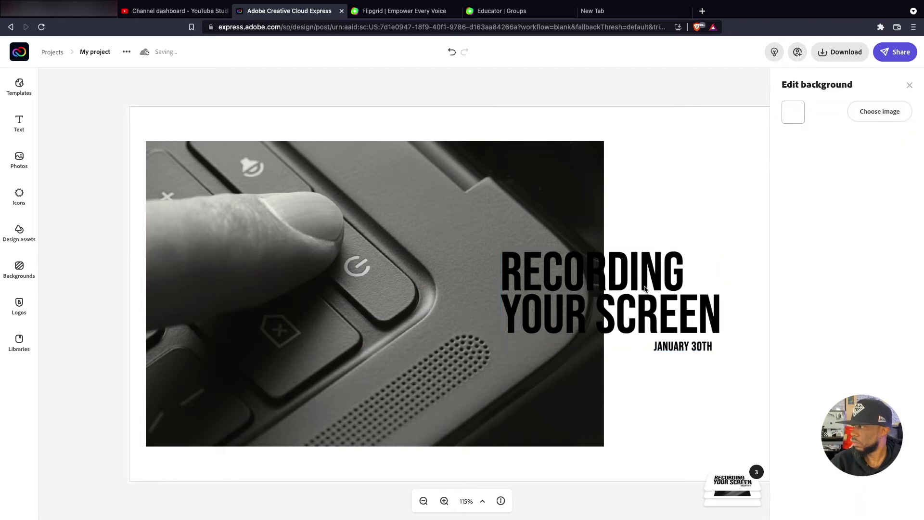
Step: Lower the photo's opacity to roughly half and shift the headline group slightly to the right
{"action": "left_click", "coordinate": [637, 286]}
{"action": "left_click", "coordinate": [636, 287]}
{"action": "left_click", "coordinate": [538, 217]}
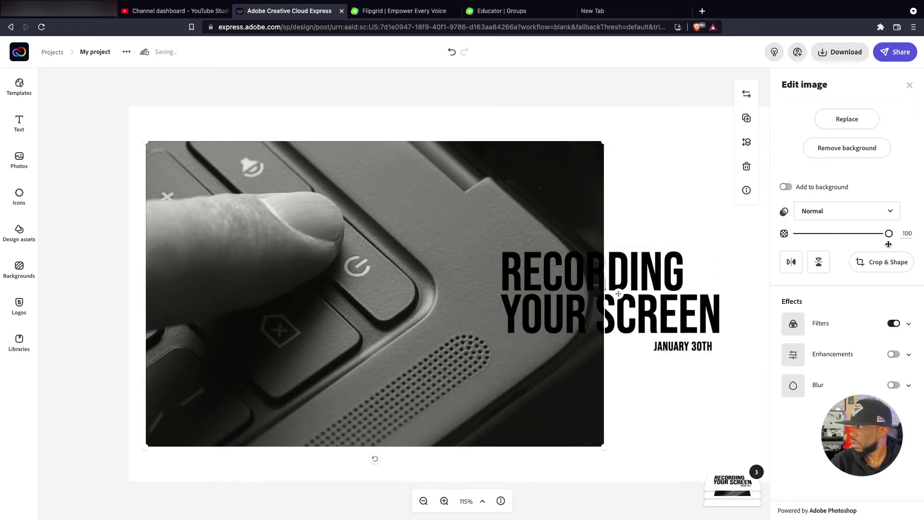
{"action": "left_click_drag", "start_coordinate": [888, 234], "coordinate": [845, 234]}
{"action": "left_click", "coordinate": [622, 216]}
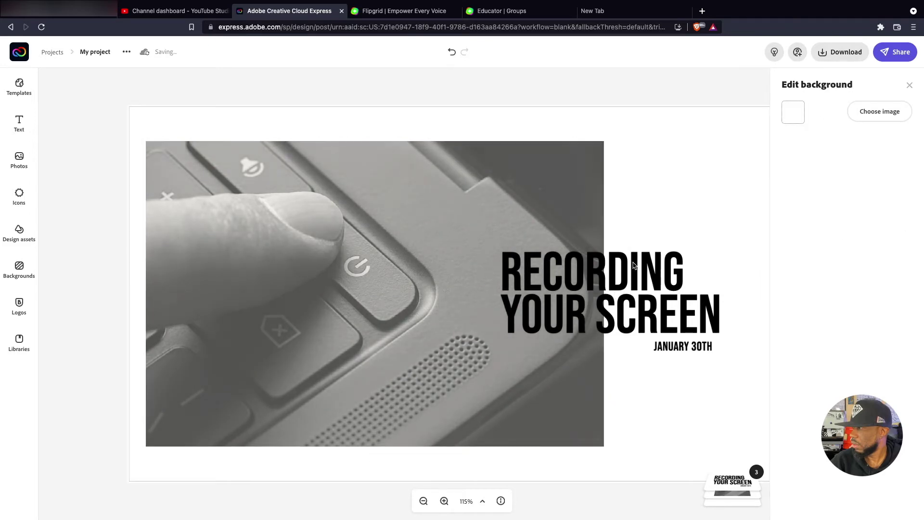
{"action": "left_click_drag", "start_coordinate": [633, 264], "coordinate": [642, 264]}
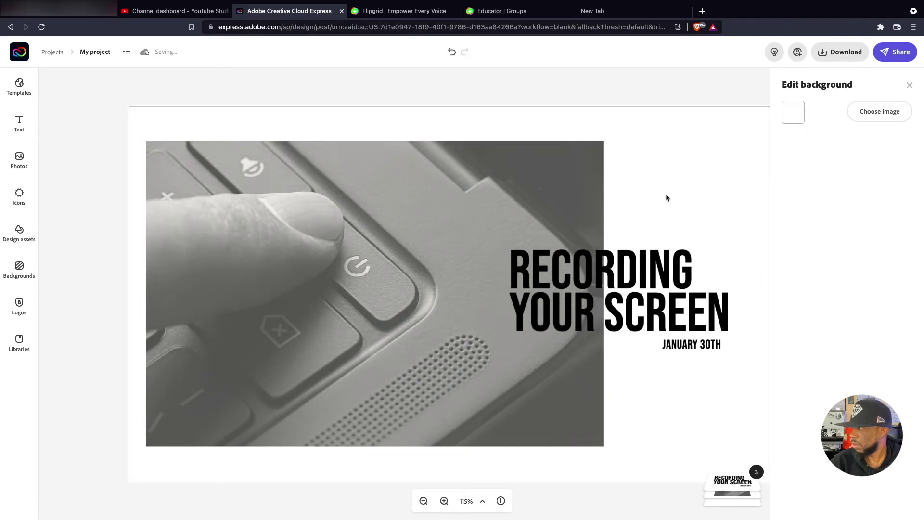
{"action": "left_click", "coordinate": [691, 101]}
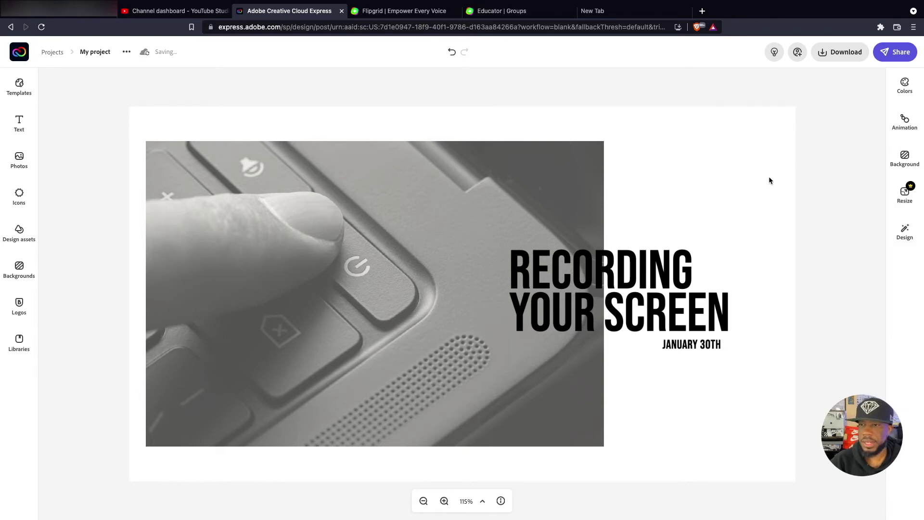
Step: Download the design as a solid-color PNG named "recording youtube thumbnail" into the DOPE Strategies folder
{"action": "left_click", "coordinate": [842, 59]}
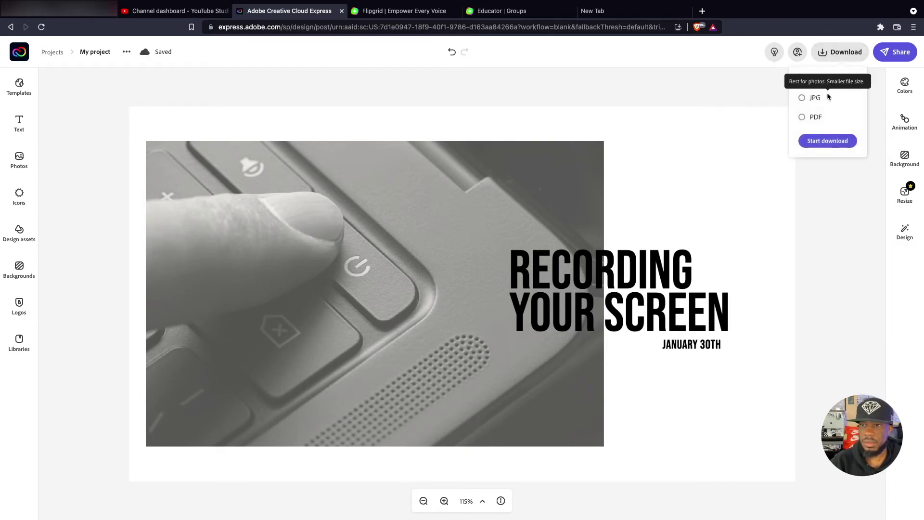
{"action": "left_click", "coordinate": [820, 141]}
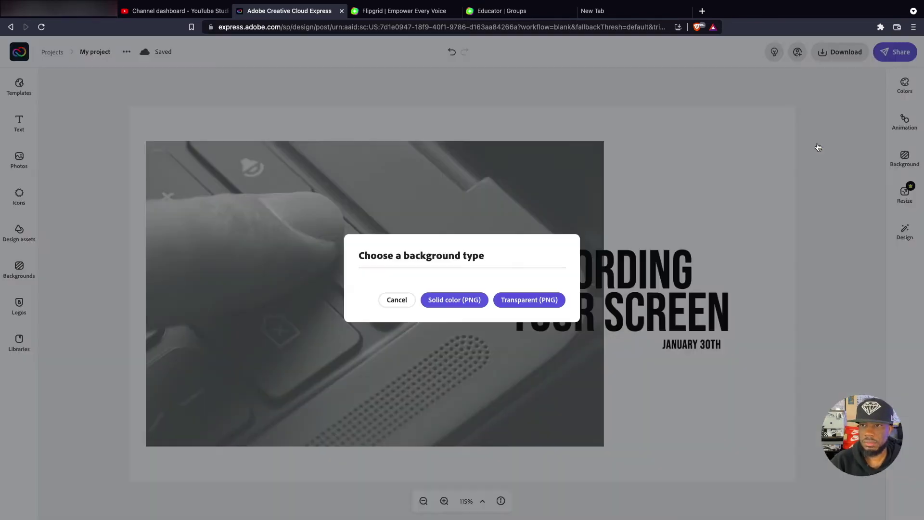
{"action": "left_click", "coordinate": [452, 300]}
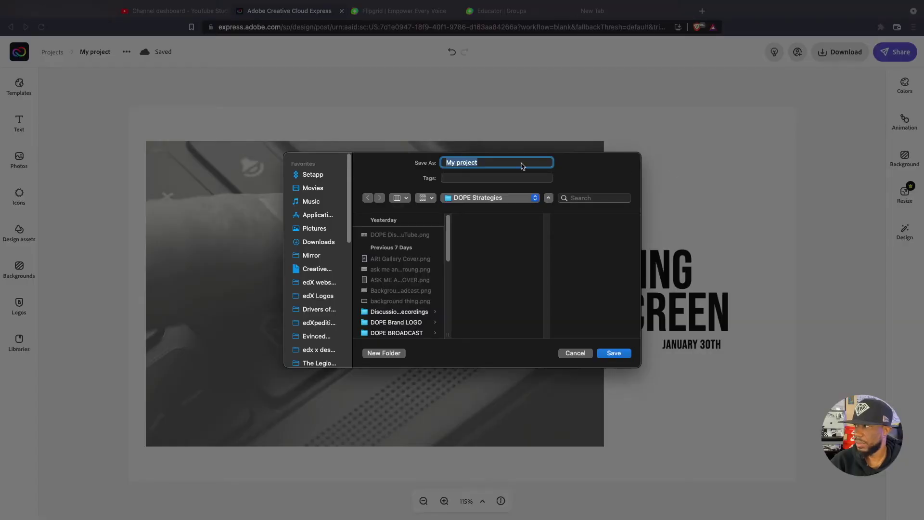
{"action": "triple_click", "coordinate": [512, 163]}
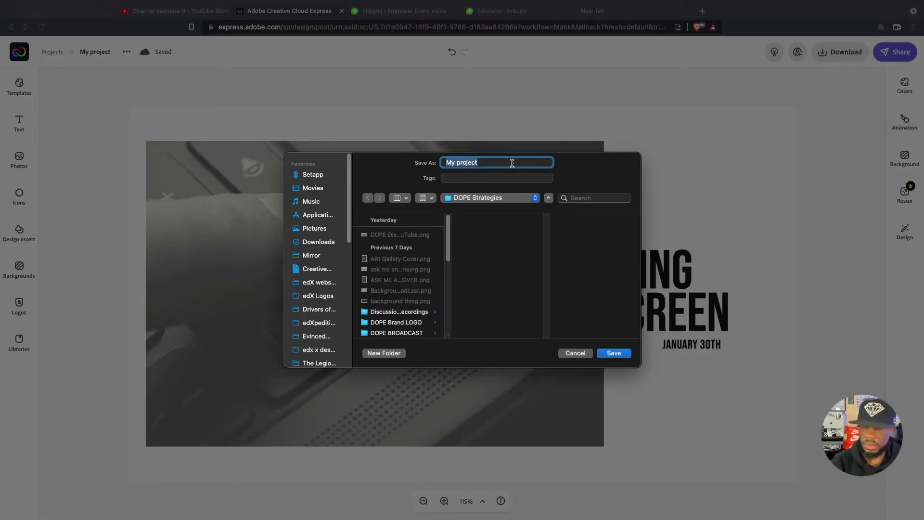
{"action": "type", "text": "re or"}
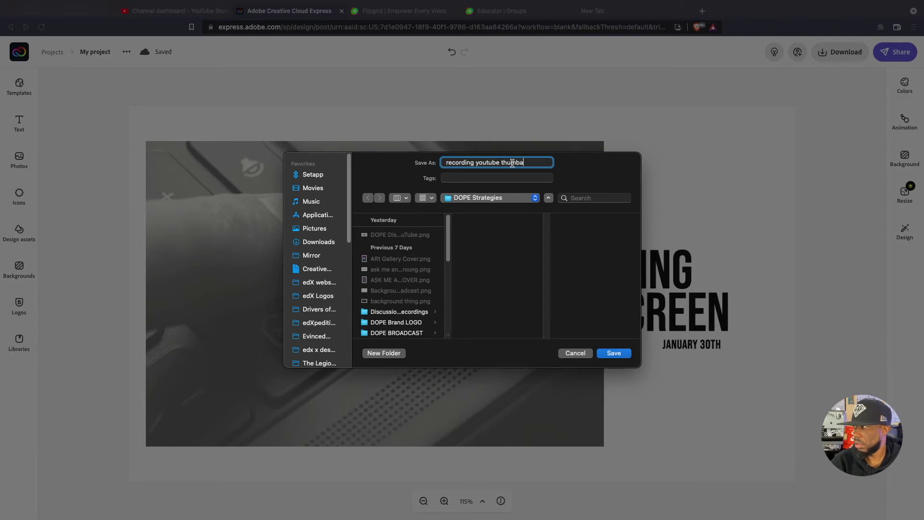
{"action": "left_click", "coordinate": [615, 353]}
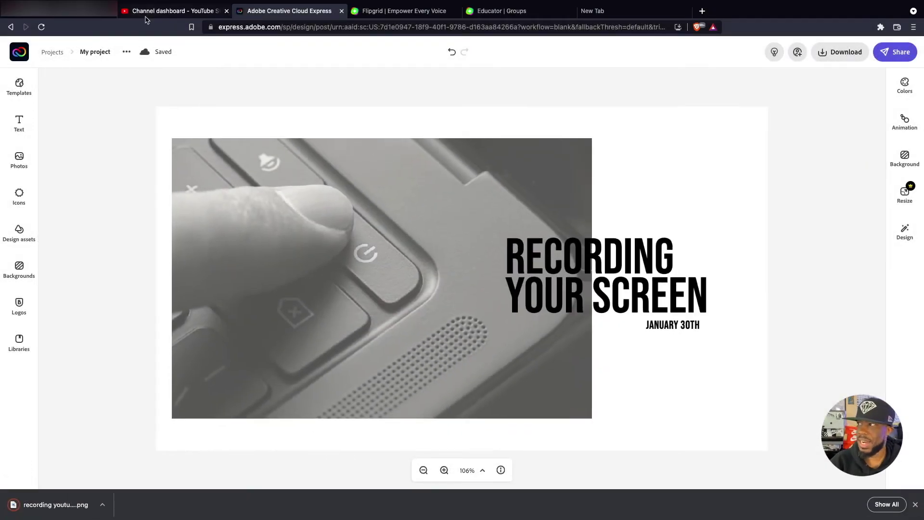
Step: Switch to YouTube Studio and upload "recording youtube thumbnail.png" from the DOPE Strategies folder as the video's thumbnail
{"action": "left_click", "coordinate": [179, 14]}
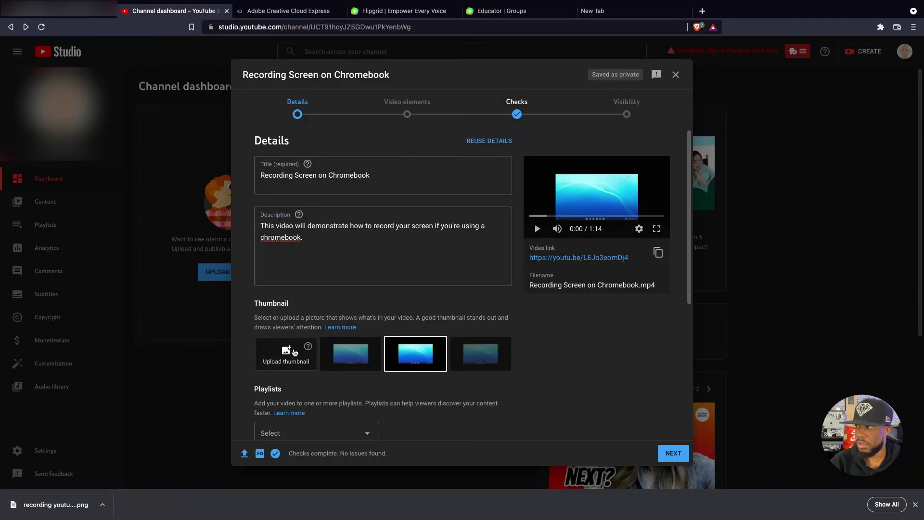
{"action": "left_click", "coordinate": [294, 352]}
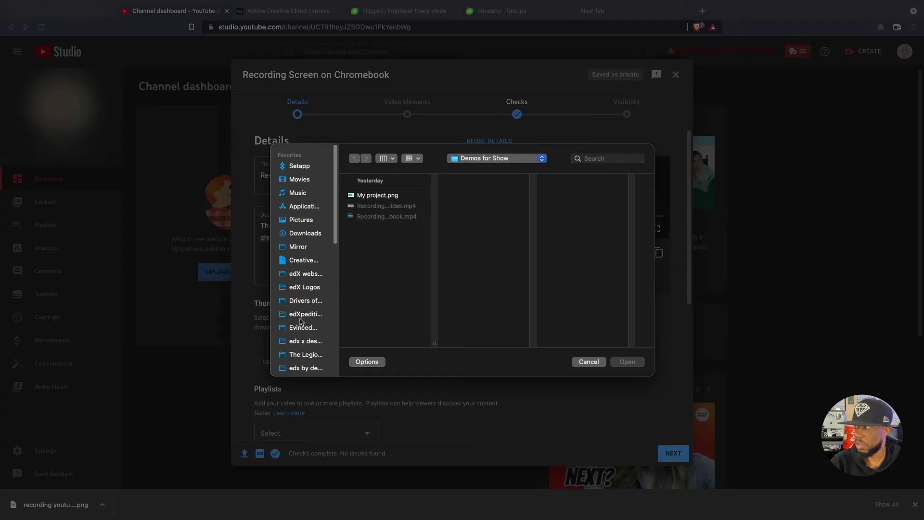
{"action": "scroll", "coordinate": [300, 321], "scroll_direction": "down", "scroll_amount": 2}
{"action": "left_click", "coordinate": [303, 342]}
{"action": "left_click", "coordinate": [378, 194]}
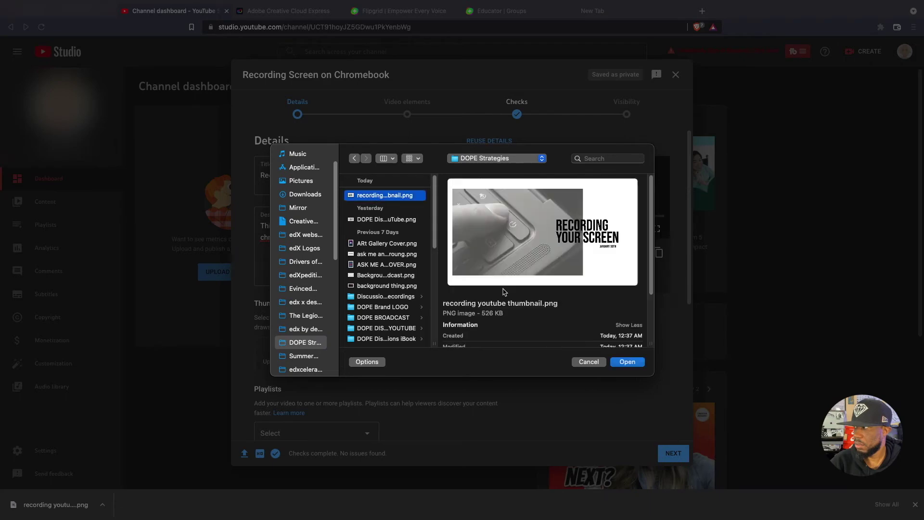
{"action": "left_click", "coordinate": [626, 362]}
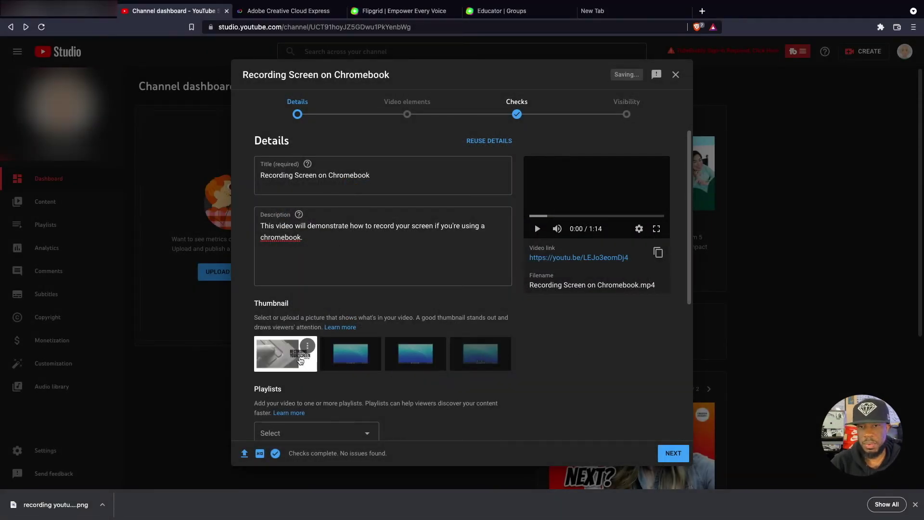
Step: Create a new playlist titled "Tutorials" with Unlisted visibility from the video's playlist selection
{"action": "scroll", "coordinate": [337, 337], "scroll_direction": "down", "scroll_amount": 2}
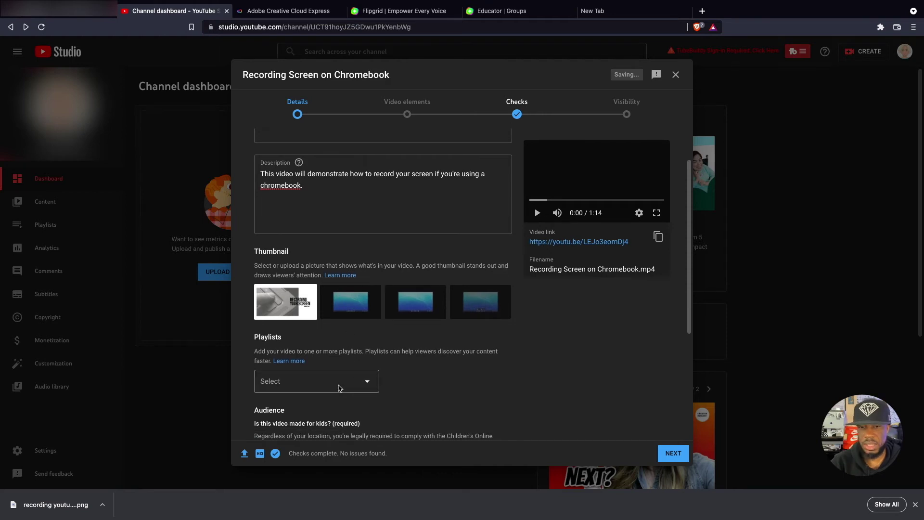
{"action": "left_click", "coordinate": [339, 388]}
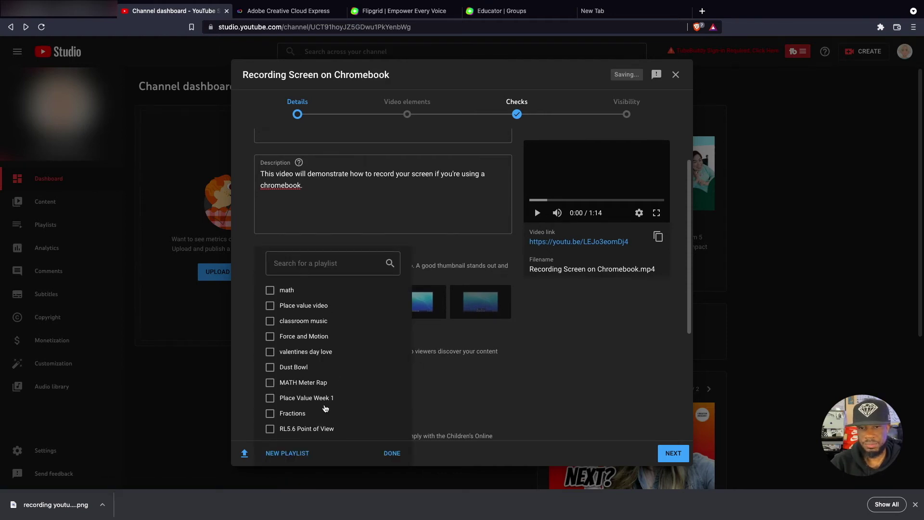
{"action": "left_click", "coordinate": [290, 458]}
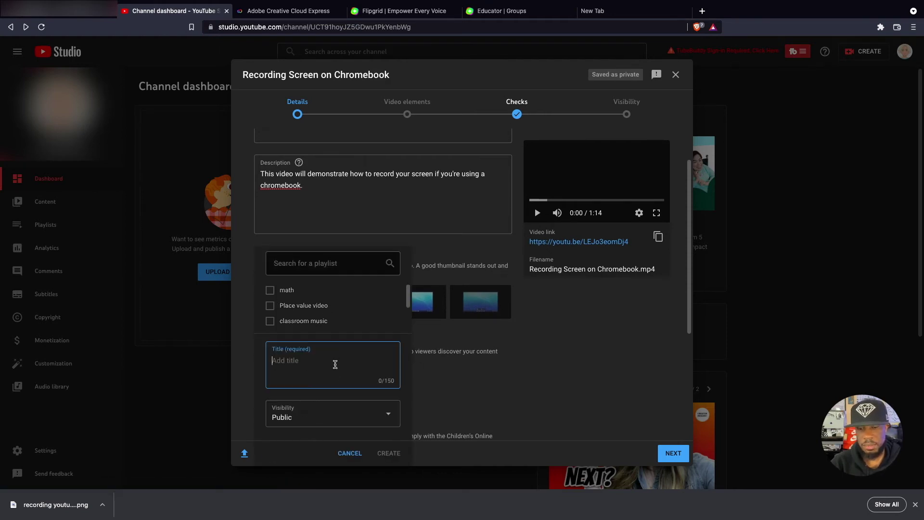
{"action": "type", "text": "Tutorials"}
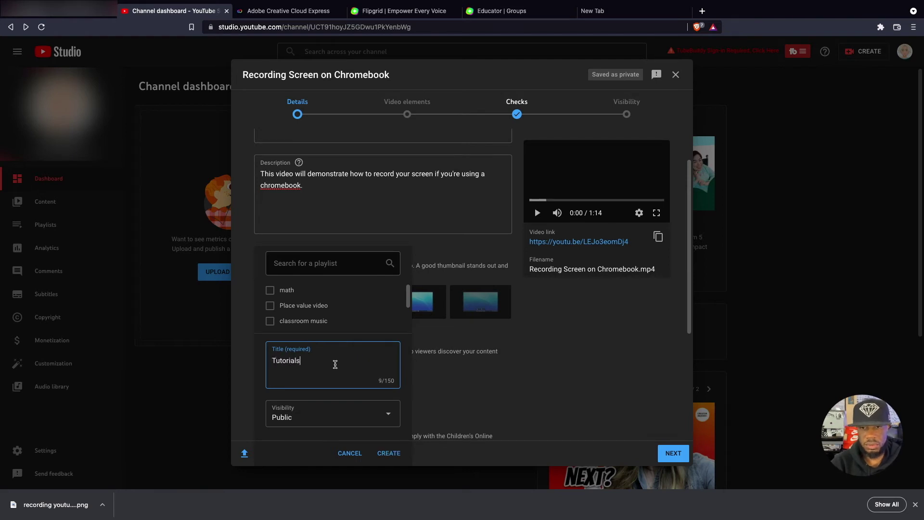
{"action": "left_click", "coordinate": [330, 421]}
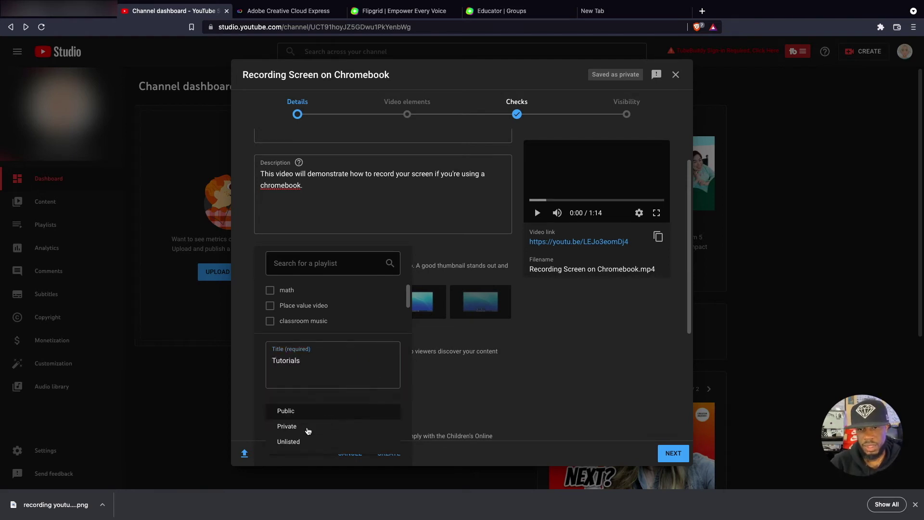
{"action": "left_click", "coordinate": [294, 441]}
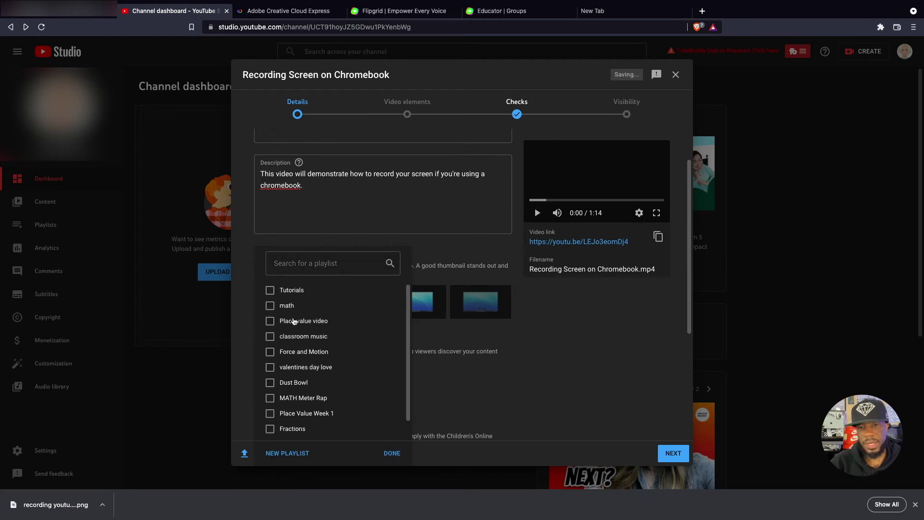
Step: Add the video to the Tutorials playlist and confirm the playlist selection
{"action": "scroll", "coordinate": [294, 383], "scroll_direction": "down", "scroll_amount": 1}
{"action": "scroll", "coordinate": [323, 388], "scroll_direction": "up", "scroll_amount": 1}
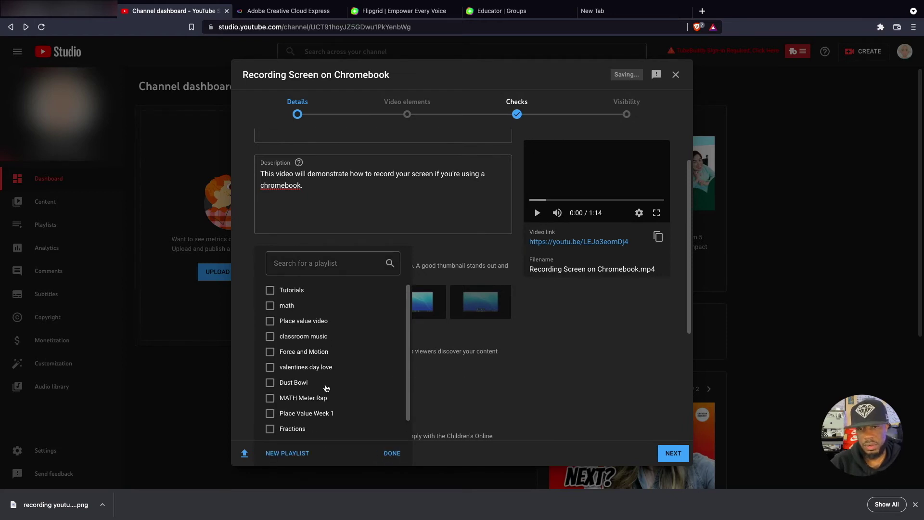
{"action": "scroll", "coordinate": [326, 387], "scroll_direction": "down", "scroll_amount": 1}
{"action": "scroll", "coordinate": [326, 388], "scroll_direction": "up", "scroll_amount": 1}
{"action": "left_click", "coordinate": [270, 289]}
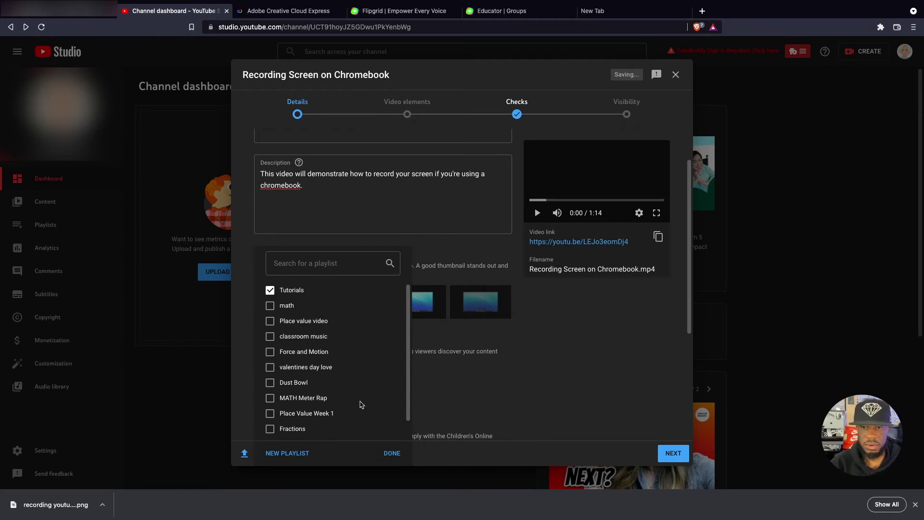
{"action": "left_click", "coordinate": [388, 451]}
Step: Mark the video as made for kids and proceed past video elements and checks to the visibility settings
{"action": "scroll", "coordinate": [399, 380], "scroll_direction": "down", "scroll_amount": 4}
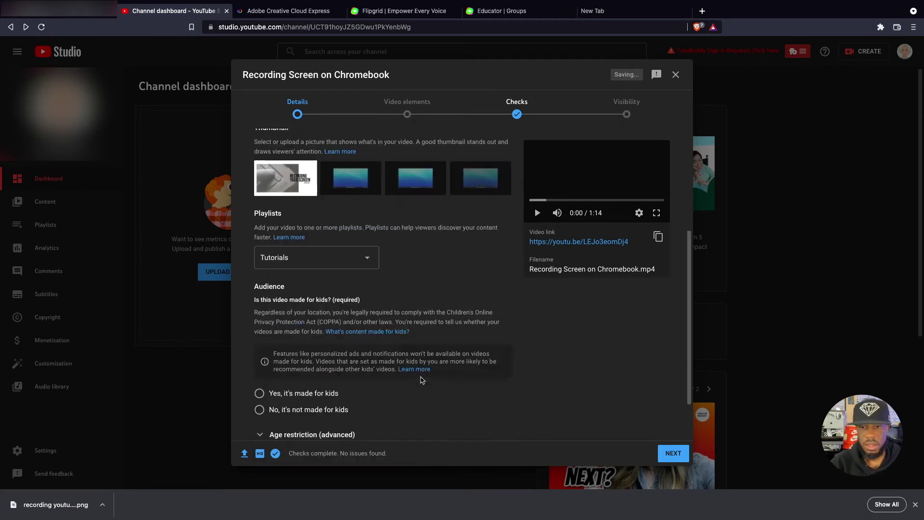
{"action": "left_click", "coordinate": [299, 333]}
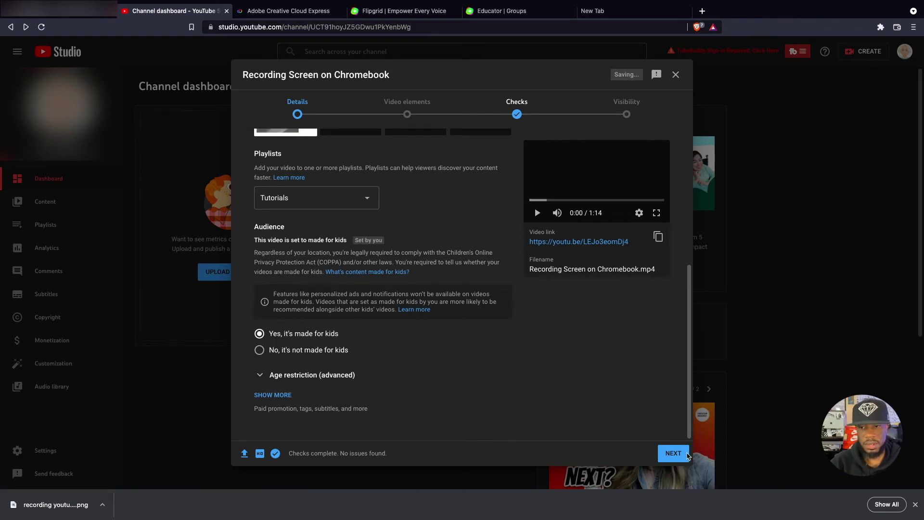
{"action": "left_click", "coordinate": [675, 457]}
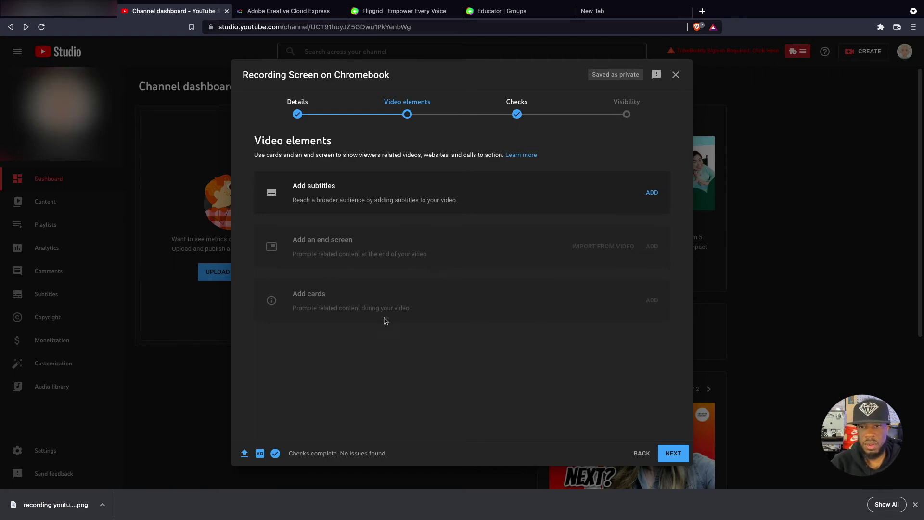
{"action": "left_click", "coordinate": [673, 457]}
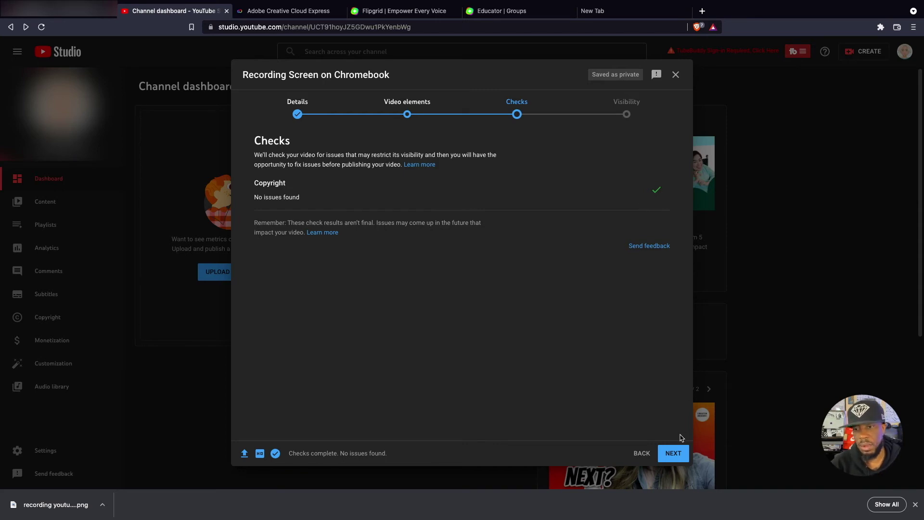
{"action": "left_click", "coordinate": [681, 453]}
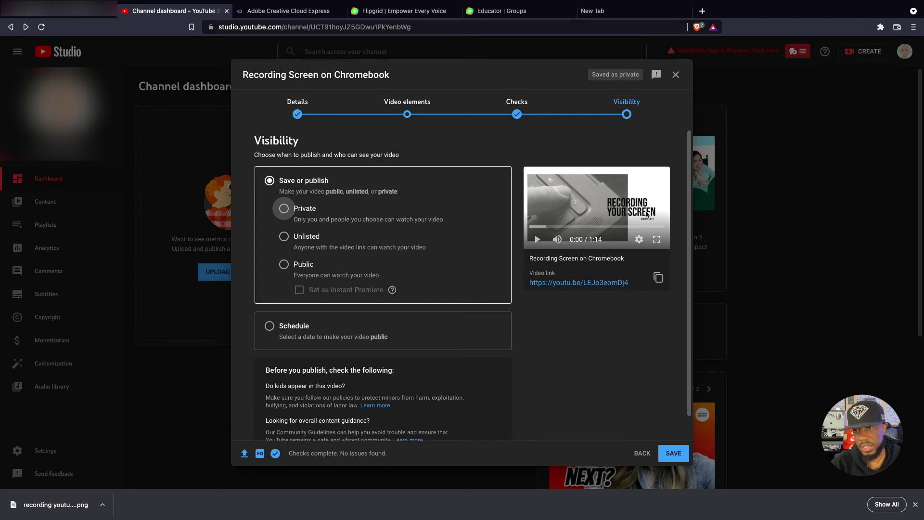
Step: Schedule the video to become public on Jan 31, 2022 at 8:30 AM
{"action": "left_click", "coordinate": [288, 237]}
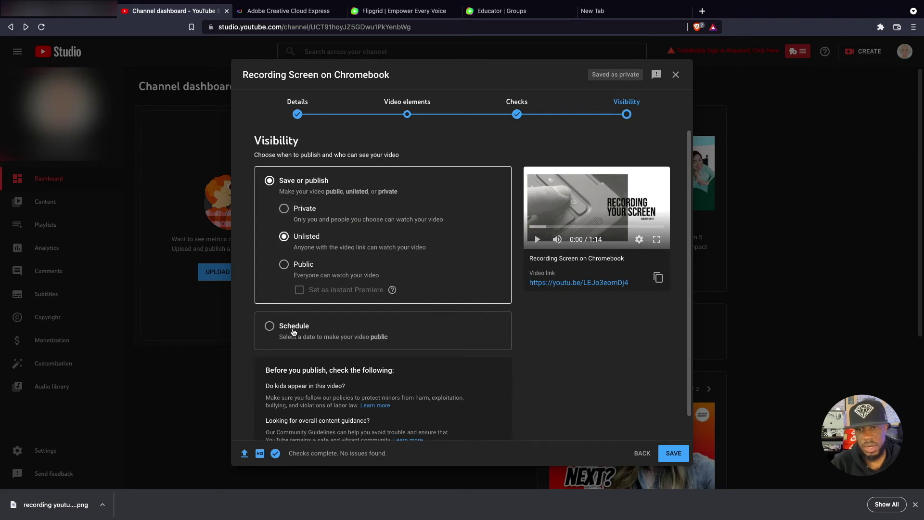
{"action": "left_click", "coordinate": [270, 328]}
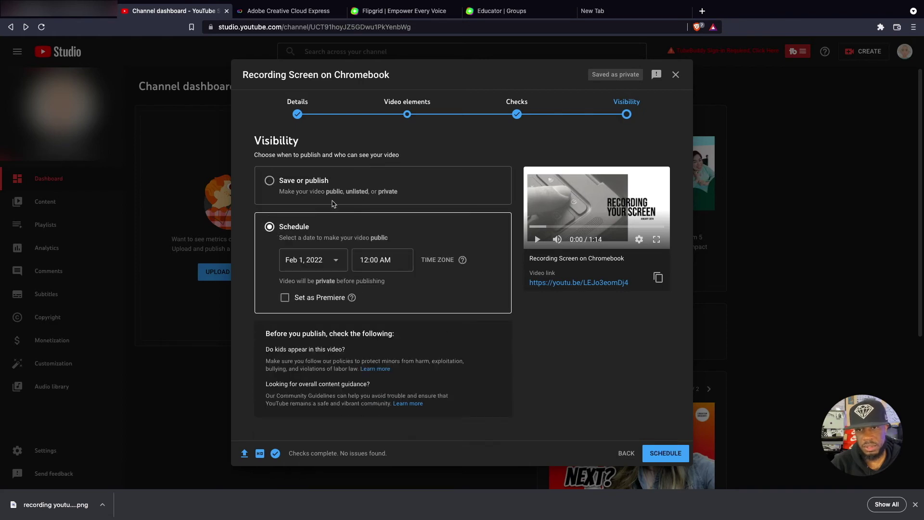
{"action": "left_click", "coordinate": [338, 264]}
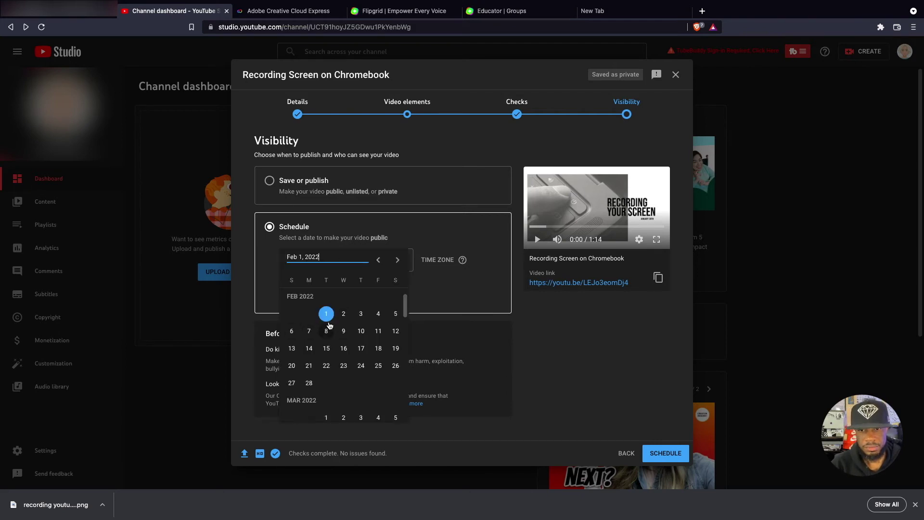
{"action": "left_click", "coordinate": [378, 261]}
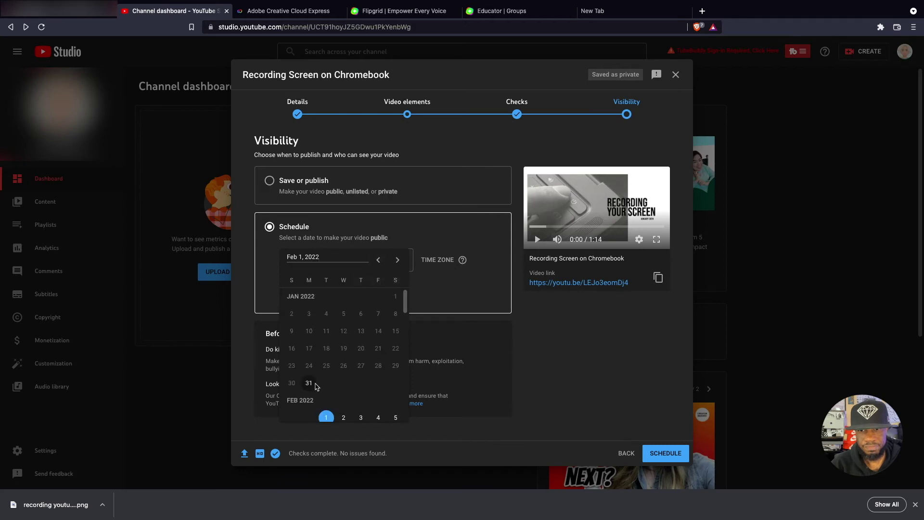
{"action": "left_click", "coordinate": [315, 385]}
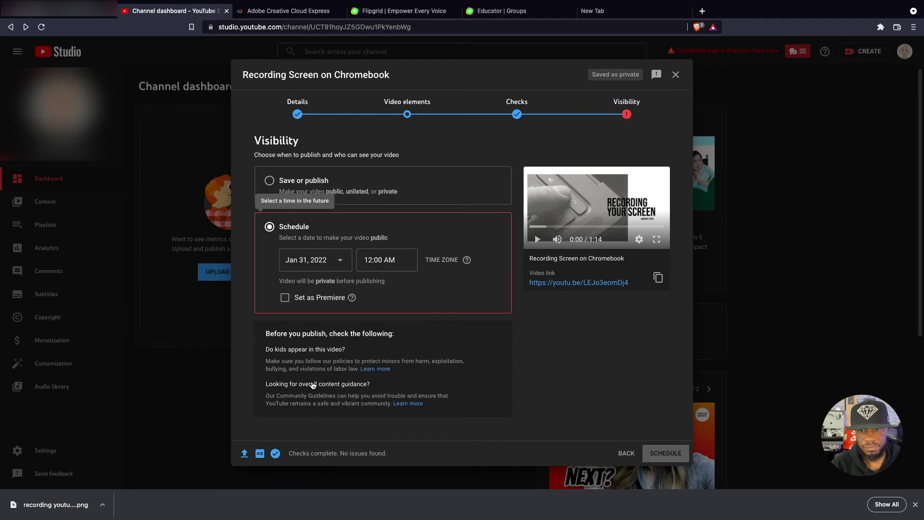
{"action": "left_click", "coordinate": [369, 261]}
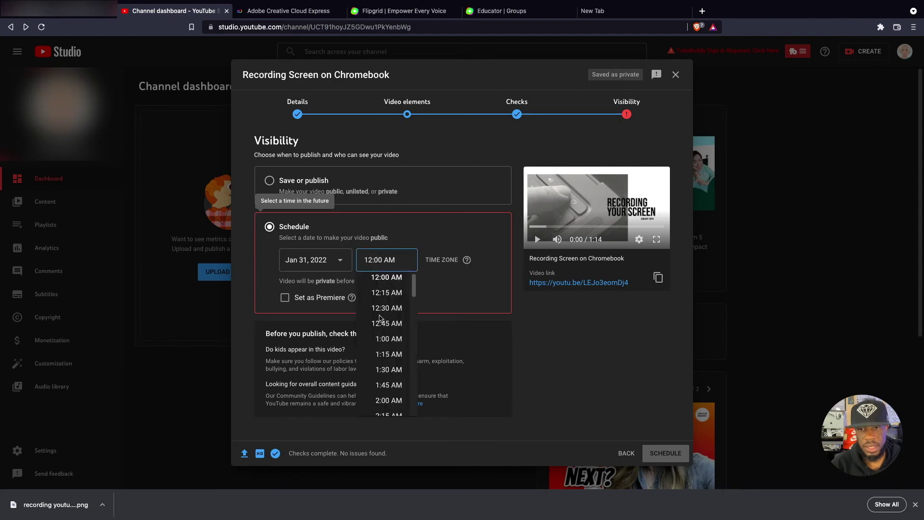
{"action": "scroll", "coordinate": [390, 360], "scroll_direction": "down", "scroll_amount": 3}
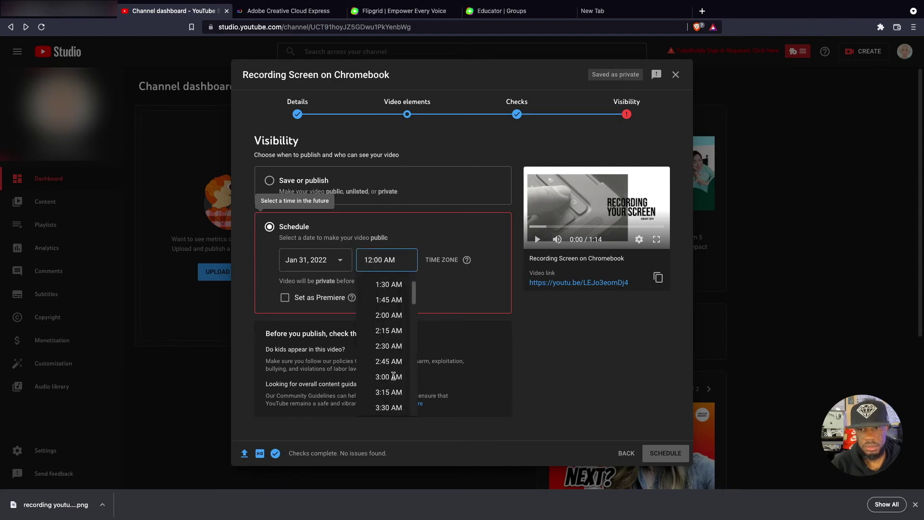
{"action": "scroll", "coordinate": [393, 376], "scroll_direction": "down", "scroll_amount": 10}
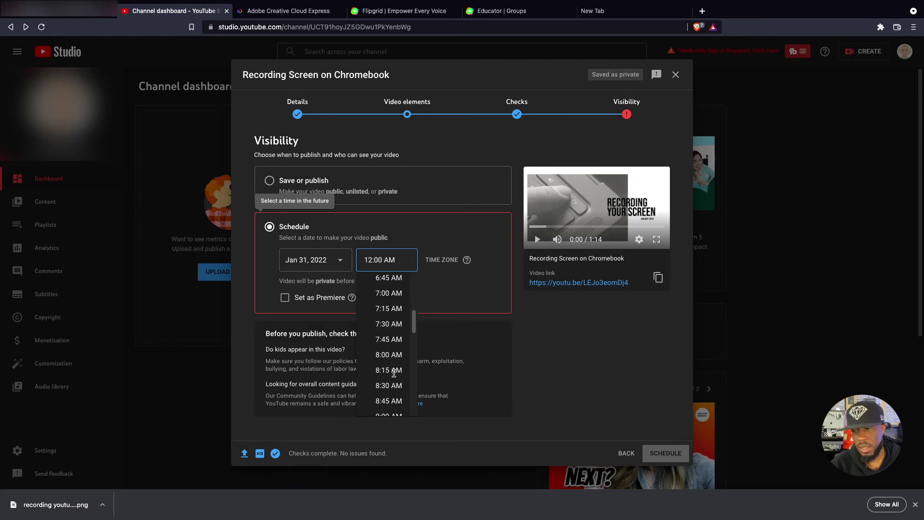
{"action": "scroll", "coordinate": [394, 372], "scroll_direction": "down", "scroll_amount": 1}
{"action": "left_click", "coordinate": [393, 372]}
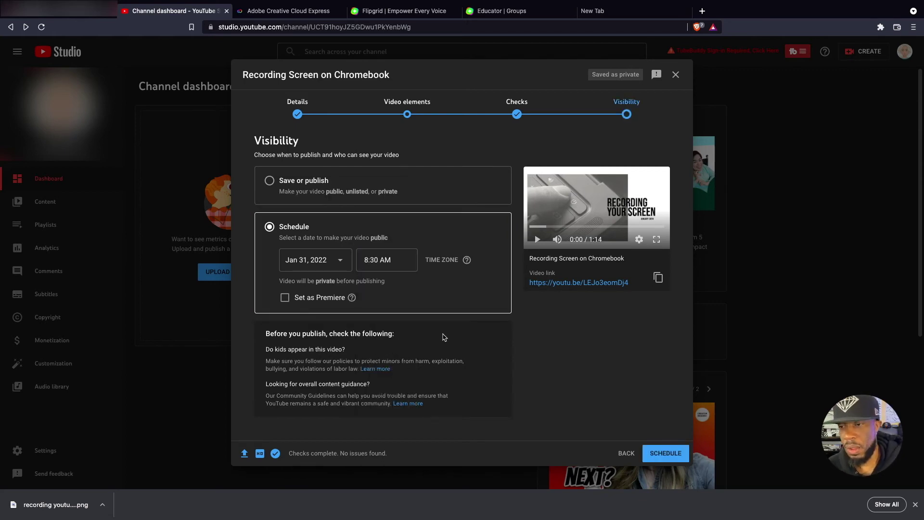
Step: Set the video as a Premiere with a 5-minute countdown and the Dramatic theme, and save the premiere setup
{"action": "left_click", "coordinate": [285, 298]}
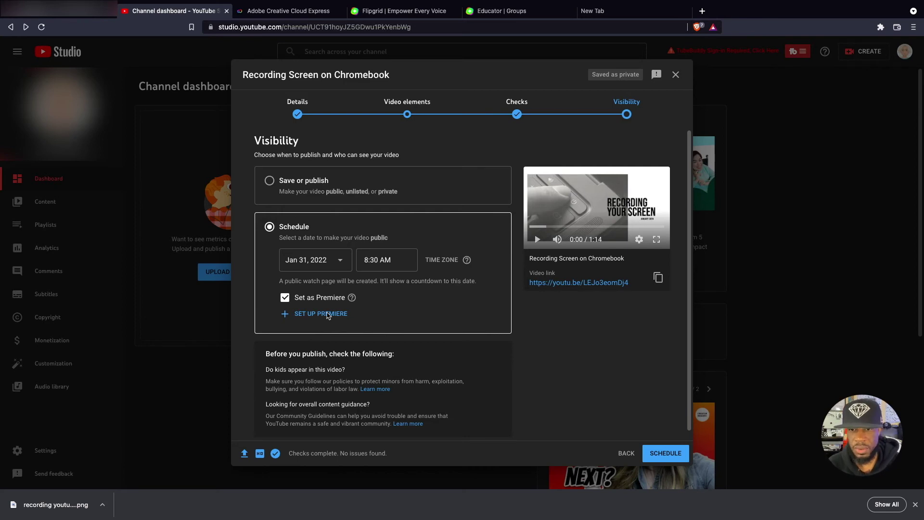
{"action": "left_click", "coordinate": [327, 315]}
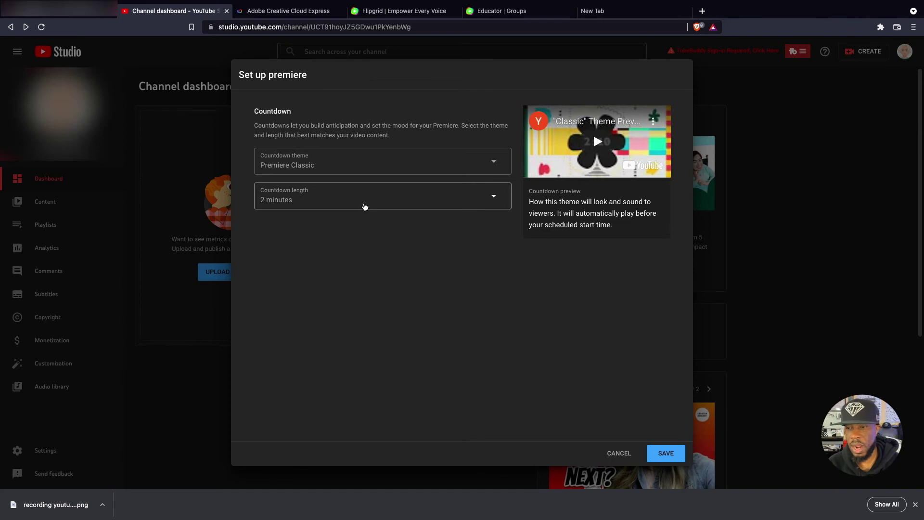
{"action": "left_click", "coordinate": [364, 206]}
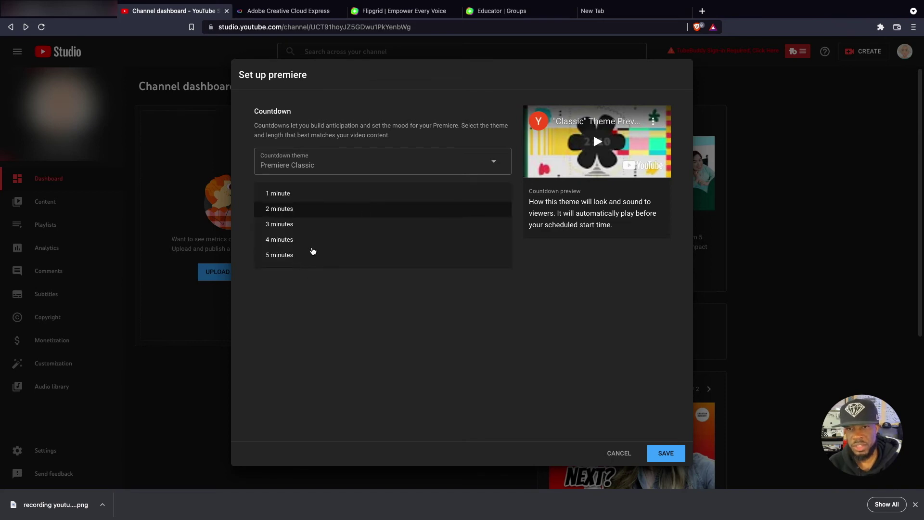
{"action": "left_click", "coordinate": [292, 256]}
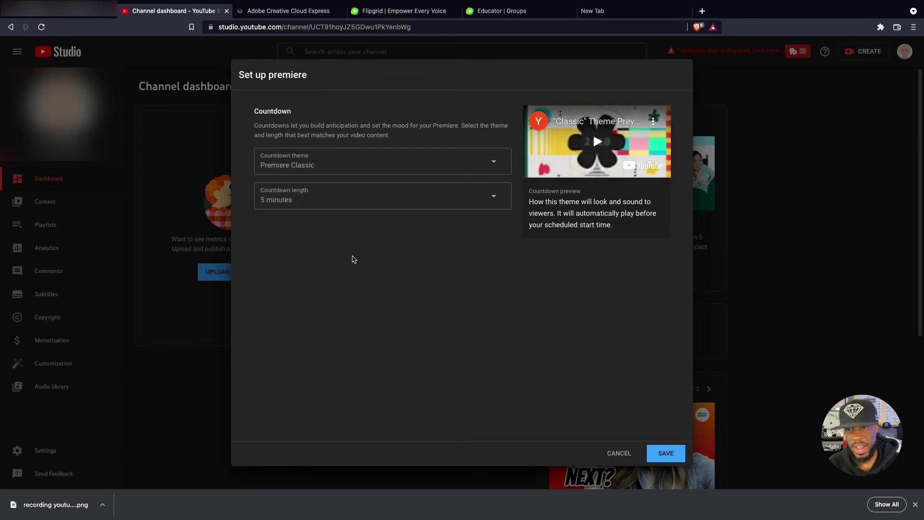
{"action": "left_click", "coordinate": [359, 163]}
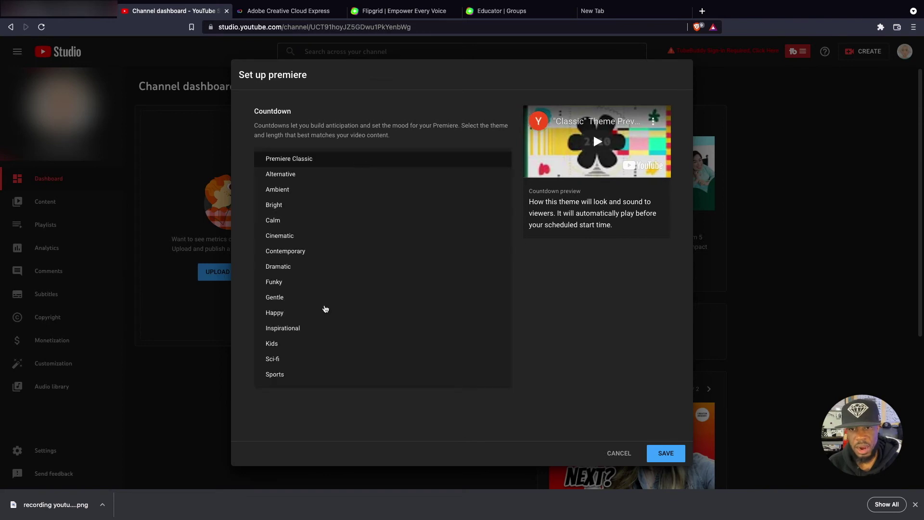
{"action": "left_click", "coordinate": [293, 267]}
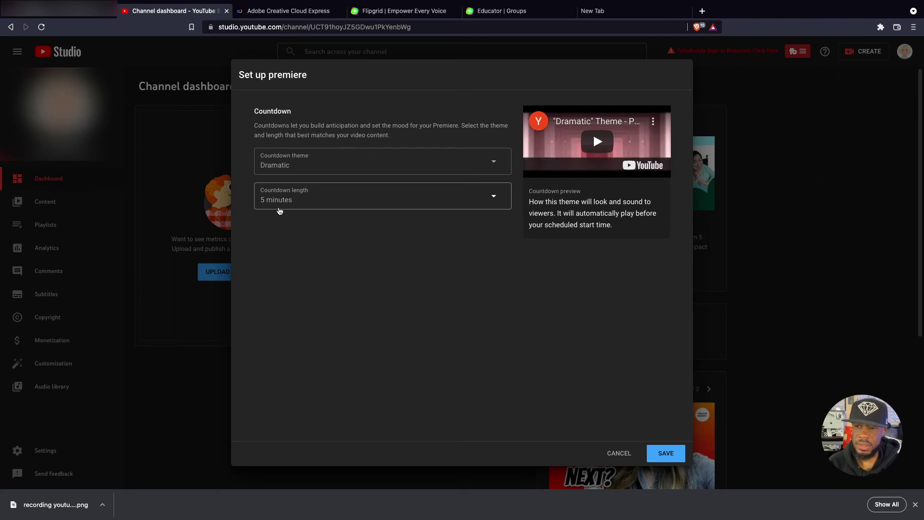
{"action": "left_click", "coordinate": [674, 456]}
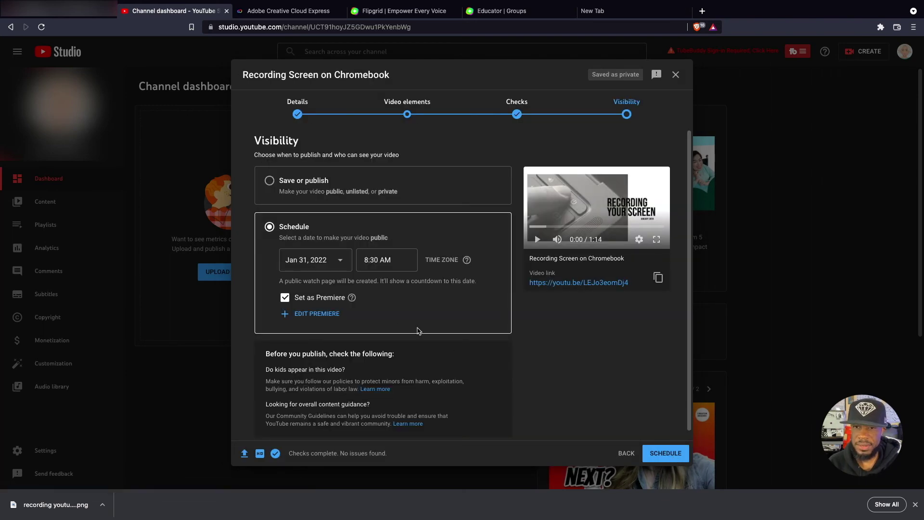
Step: Change the scheduled premiere time to 8:25 AM
{"action": "left_click", "coordinate": [376, 261]}
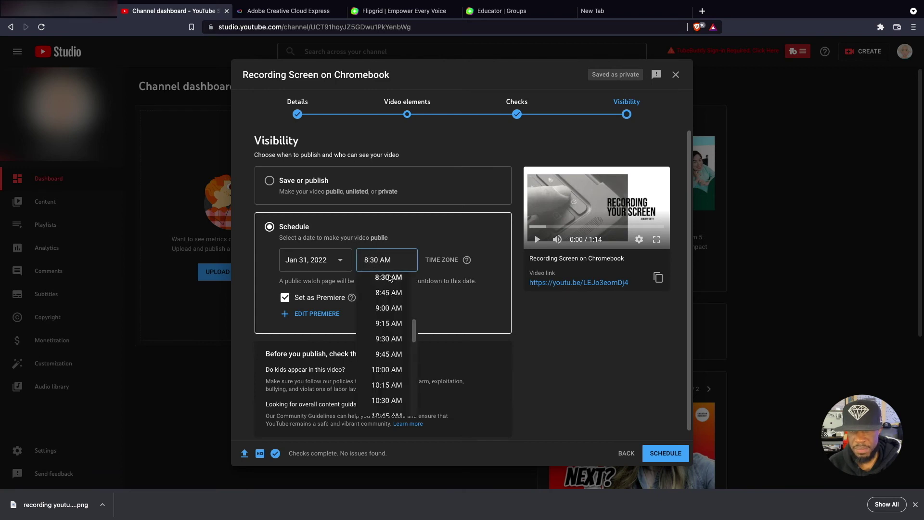
{"action": "key", "text": "BackSpace"}
{"action": "key", "text": "BackSpace"}
{"action": "type", "text": "25"}
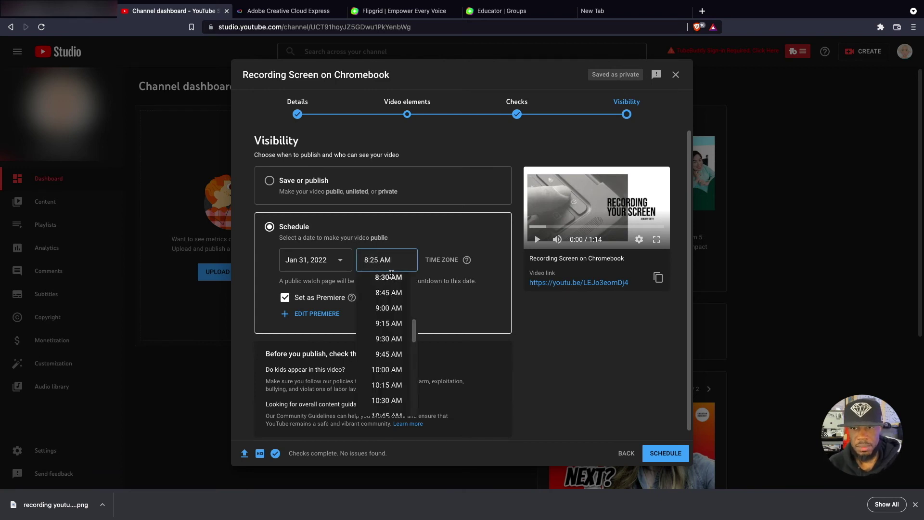
{"action": "left_click", "coordinate": [507, 313]}
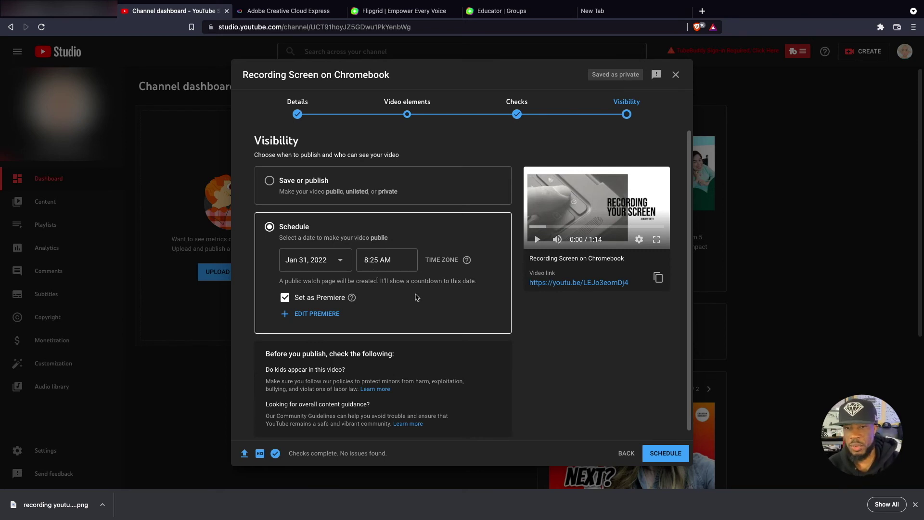
Step: Finalize the video's scheduled premiere and copy its video link
{"action": "scroll", "coordinate": [452, 372], "scroll_direction": "down", "scroll_amount": 1}
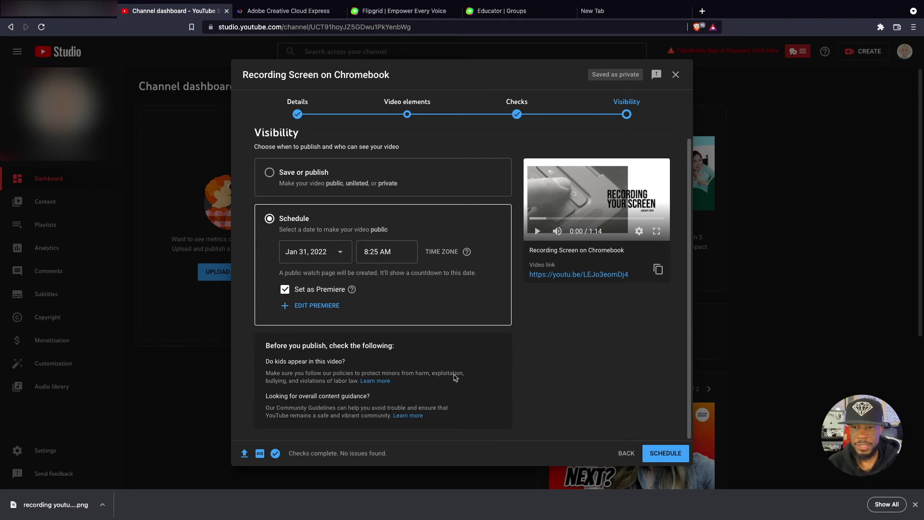
{"action": "left_click", "coordinate": [666, 453]}
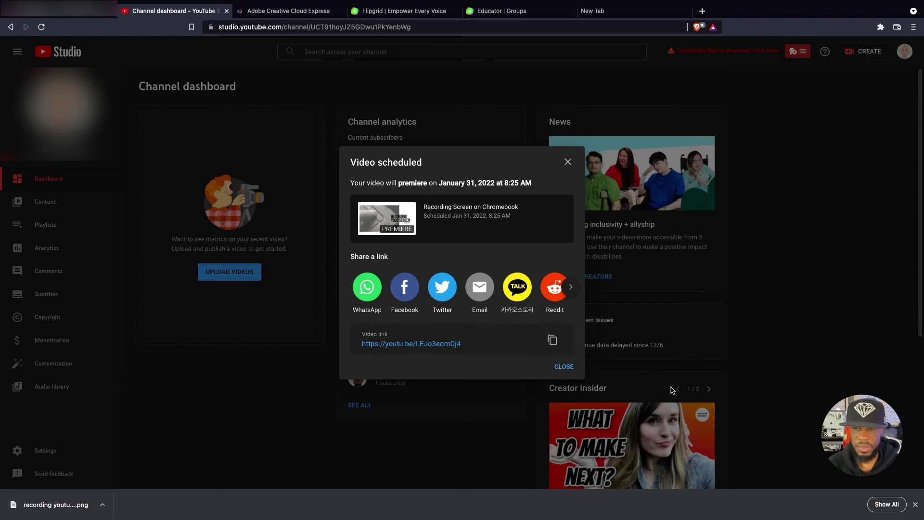
{"action": "left_click", "coordinate": [552, 340]}
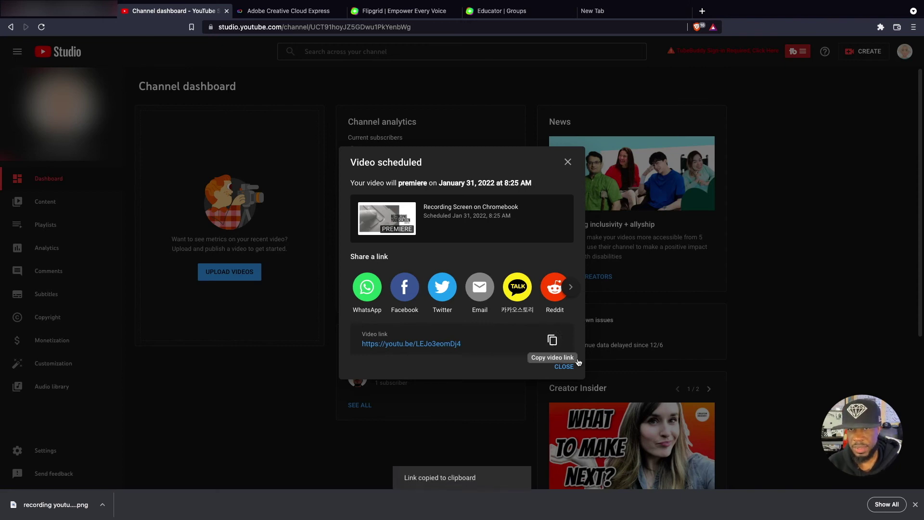
Step: Switch to the SDBX-LangDemo course in Canvas and start a new discussion
{"action": "left_click", "coordinate": [54, 14]}
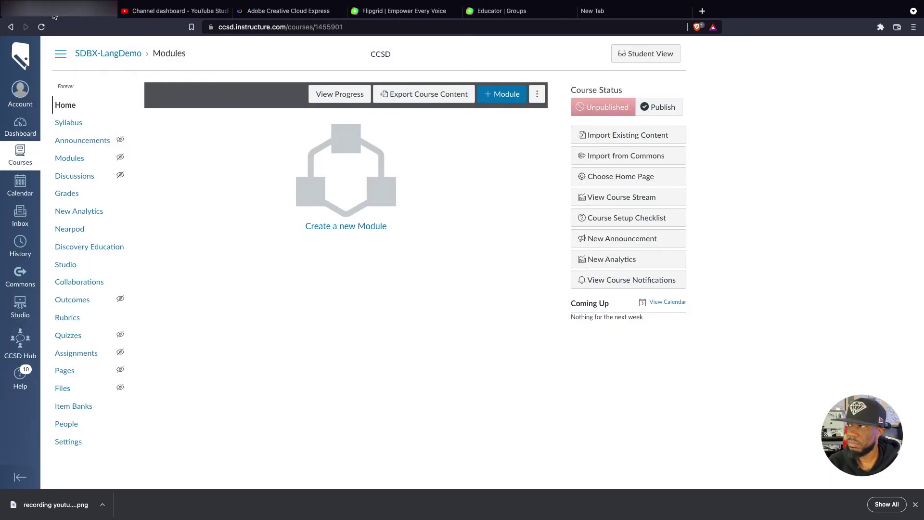
{"action": "left_click", "coordinate": [75, 176]}
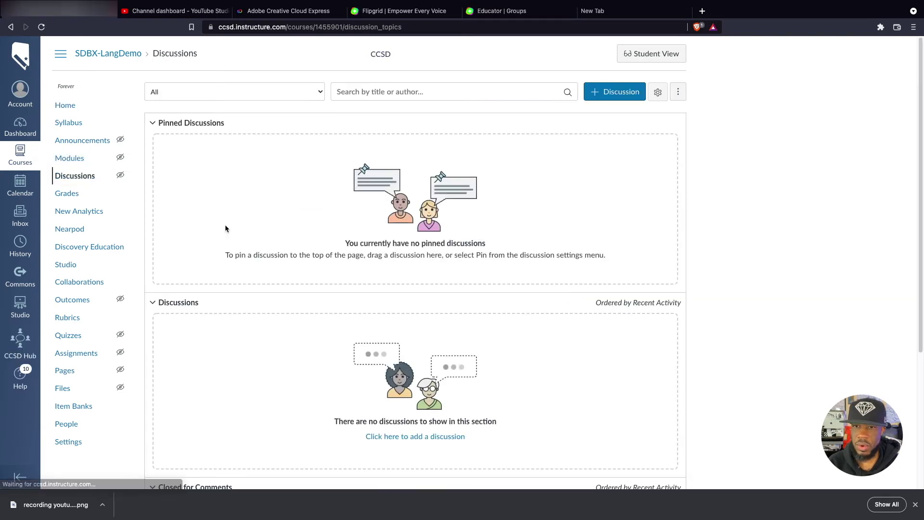
{"action": "left_click", "coordinate": [607, 95]}
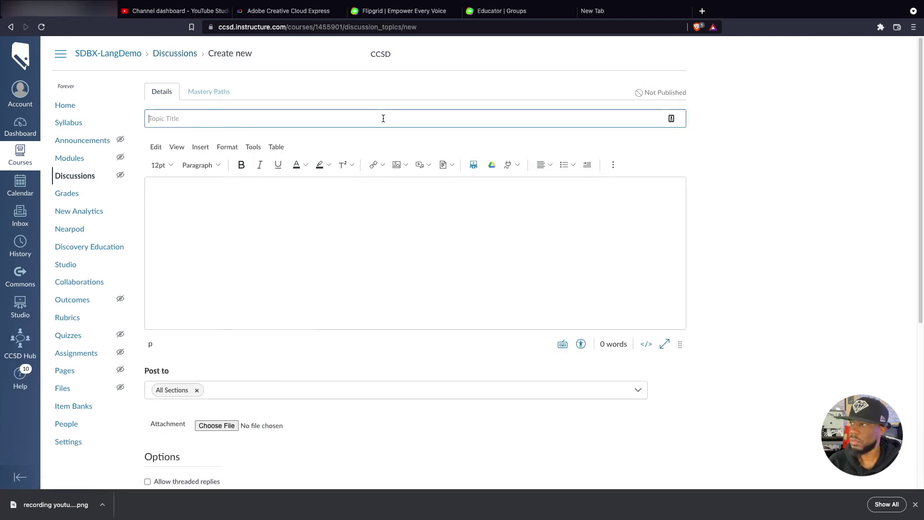
{"action": "type", "text": "W"}
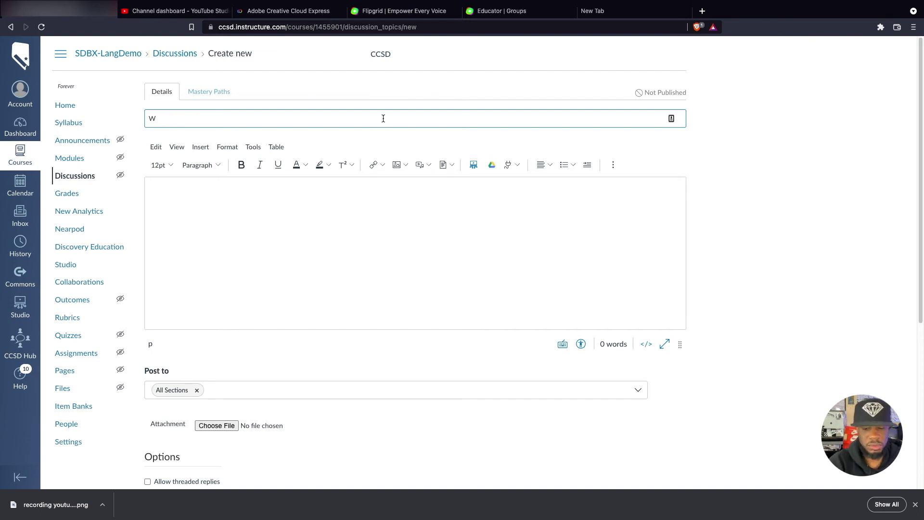
{"action": "type", "text": "h"}
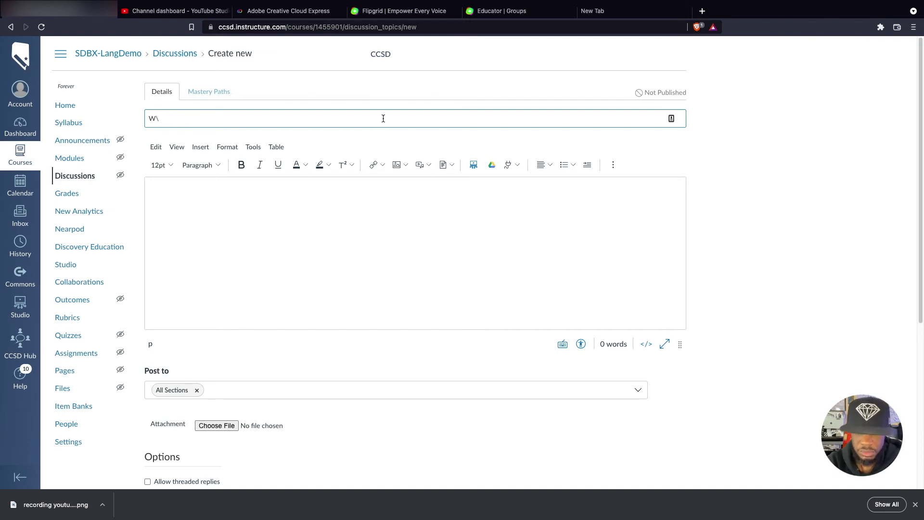
{"action": "key", "text": "BackSpace"}
{"action": "key", "text": "BackSpace"}
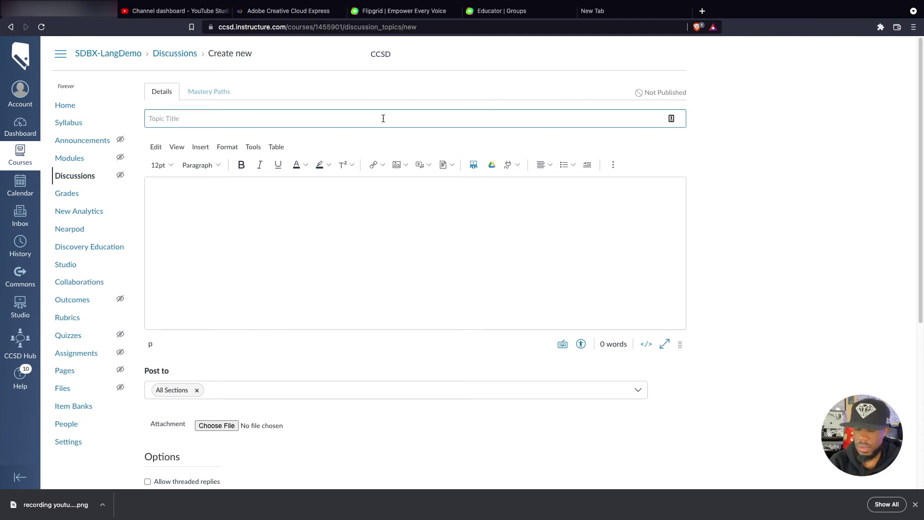
Step: Title the discussion topic "Quick Skill: Recording Your Screen on your Chromebook"
{"action": "type", "text": "Quick Skill:"}
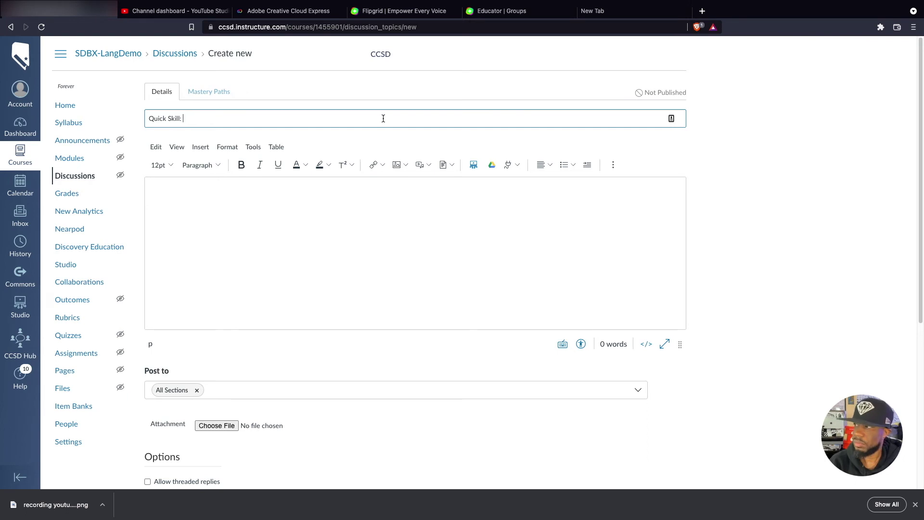
{"action": "type", "text": " Record"}
{"action": "key", "text": "BackSpace"}
{"action": "key", "text": "BackSpace"}
{"action": "key", "text": "BackSpace"}
{"action": "type", "text": "r"}
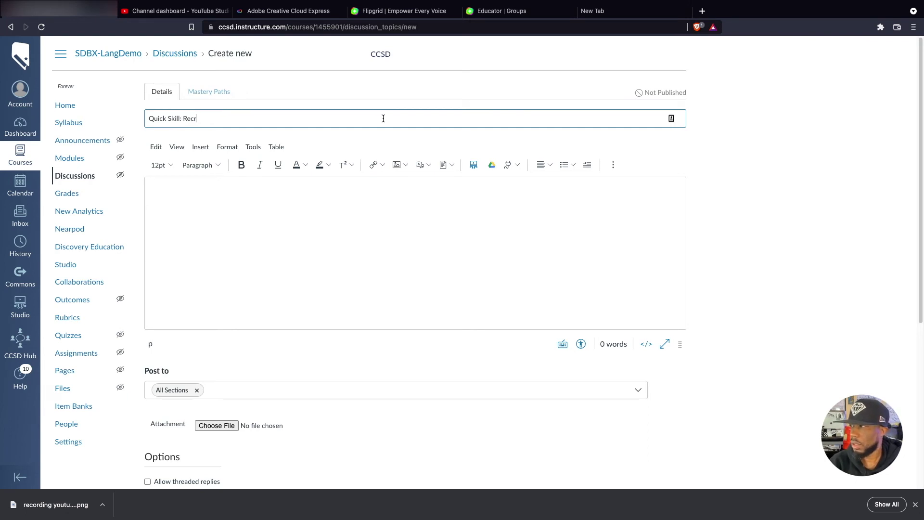
{"action": "key", "text": "BackSpace"}
{"action": "type", "text": "ording Your Screen on your Ch"}
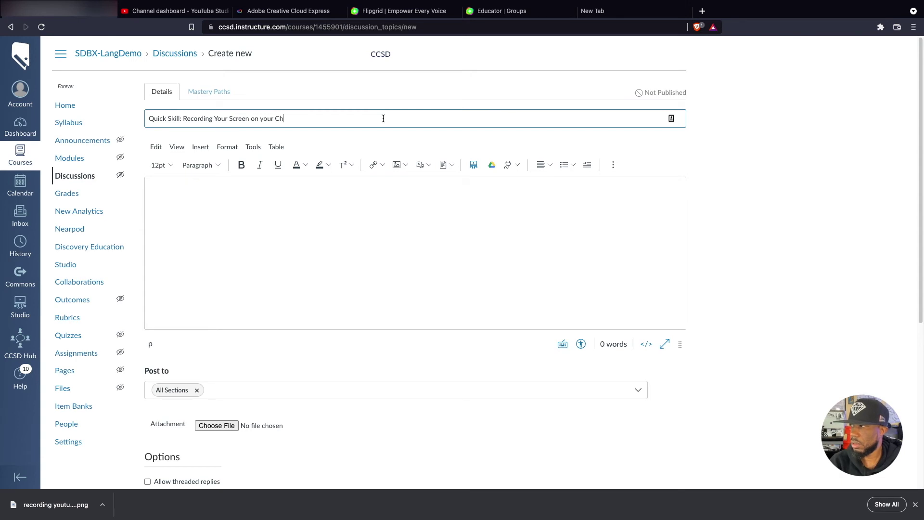
{"action": "type", "text": "romebook"}
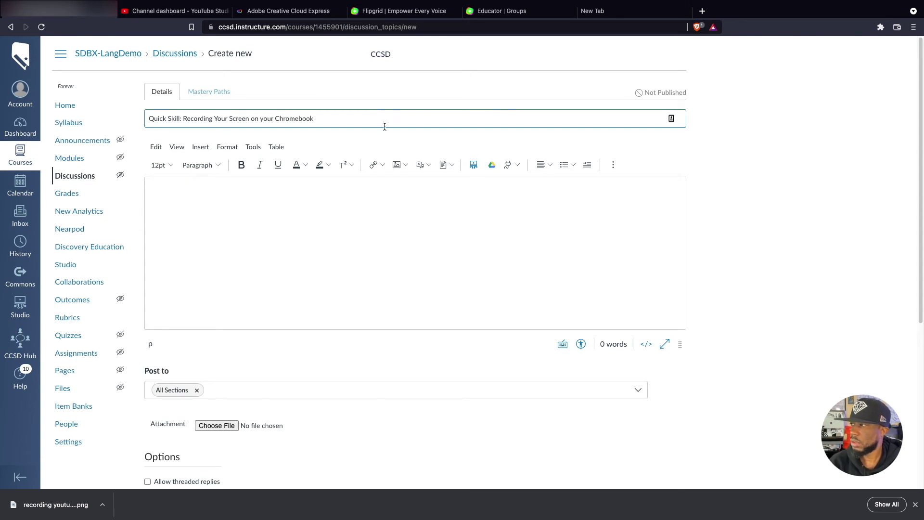
Step: Begin the discussion's message body with the greeting line "Ladies and Germs,"
{"action": "left_click", "coordinate": [396, 204]}
{"action": "type", "text": "La"}
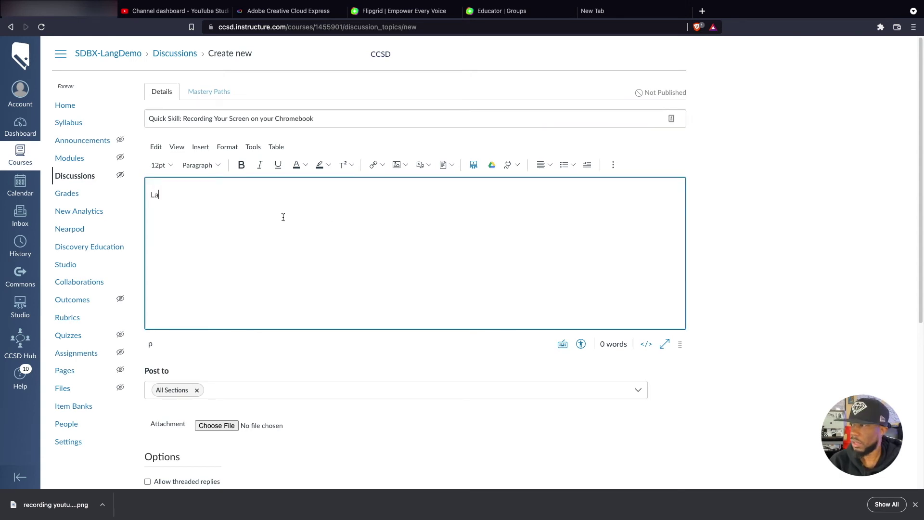
{"action": "type", "text": "dies and"}
{"action": "key", "text": "BackSpace"}
{"action": "key", "text": "BackSpace"}
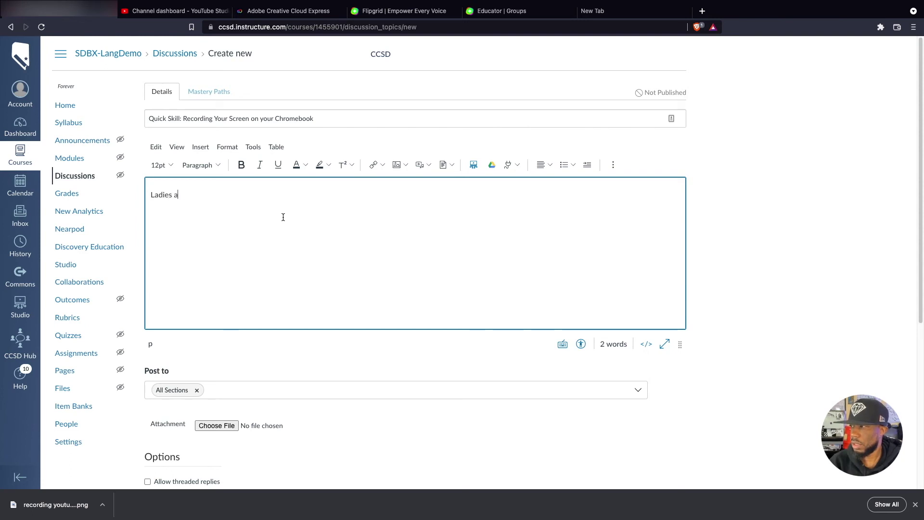
{"action": "type", "text": "nd Germs"}
Step: Add below the greeting: "I've noticed that many people are in need of tutorials for how to do many of the processes on their chromebooks"
{"action": "type", "text": "I"}
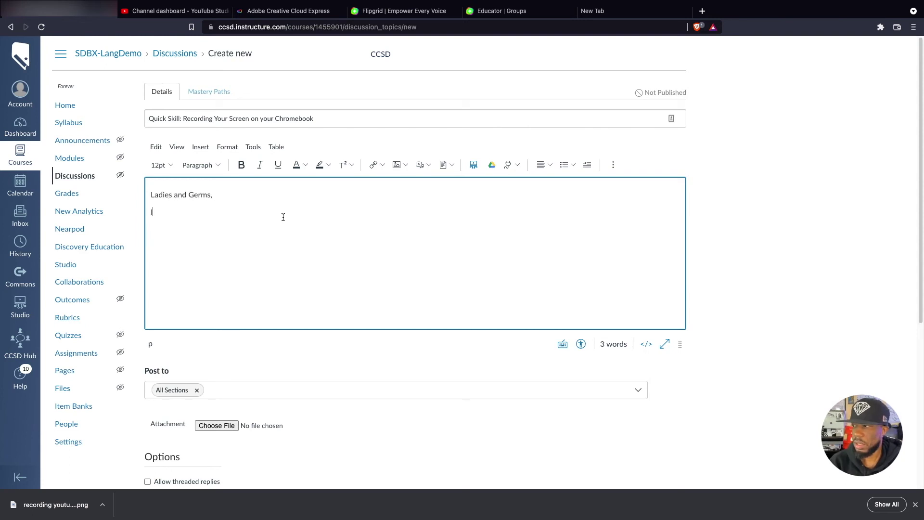
{"action": "type", "text": "'ve noticed that mn"}
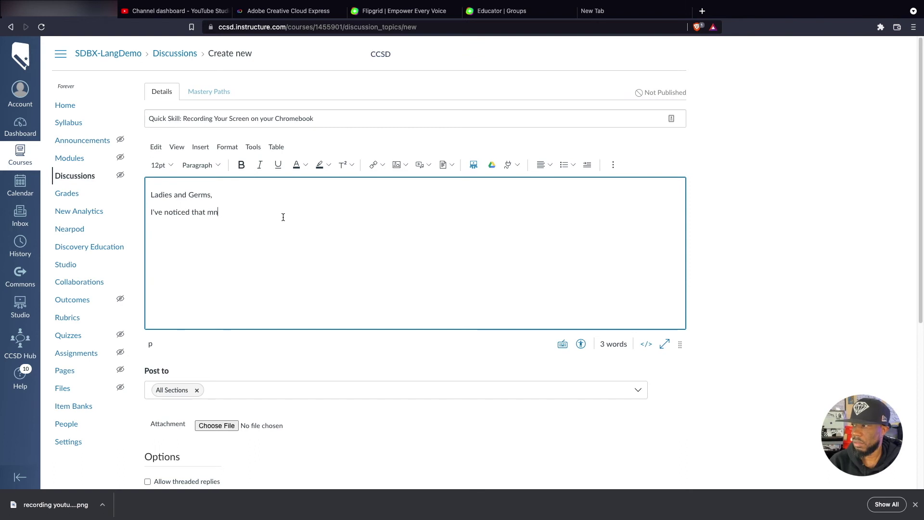
{"action": "type", "text": "ny"}
{"action": "key", "text": "BackSpace"}
{"action": "key", "text": "BackSpace"}
{"action": "key", "text": "BackSpace"}
{"action": "type", "text": "any people"}
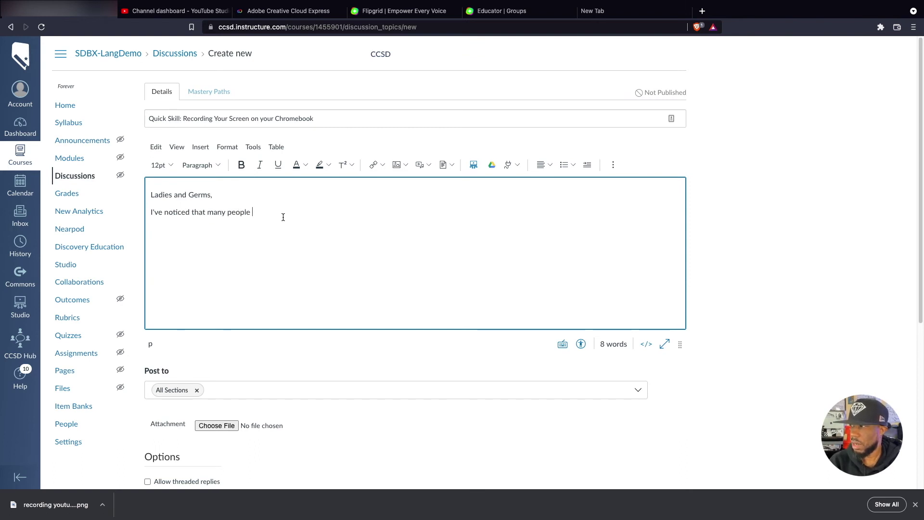
{"action": "type", "text": " are in need of tutoria"}
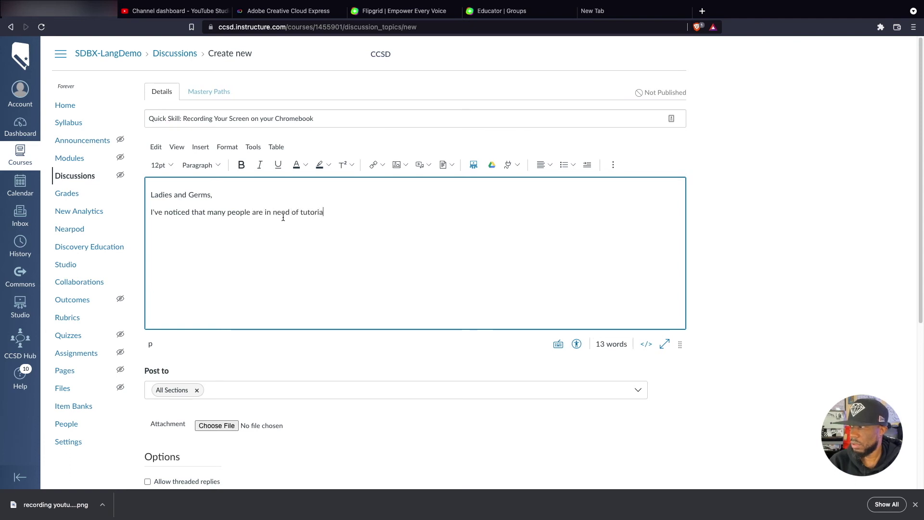
{"action": "type", "text": "ls for how to "}
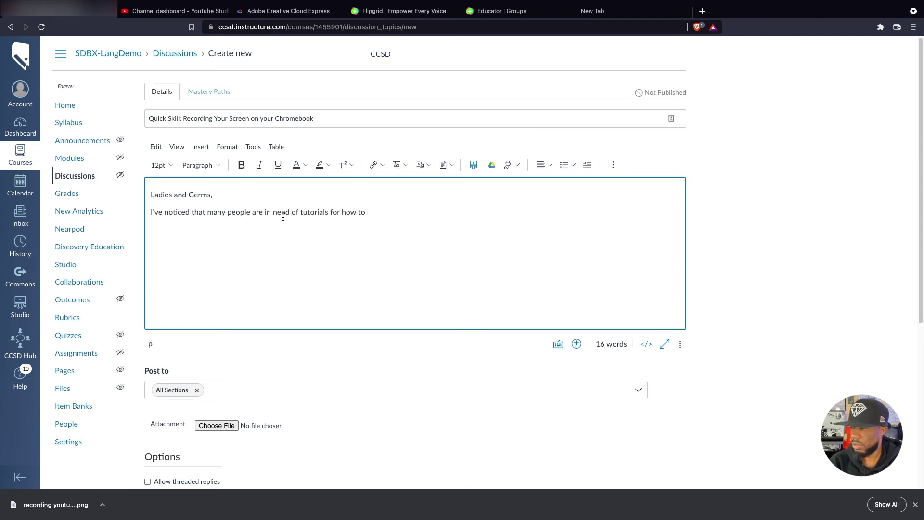
{"action": "type", "text": "do many of th"}
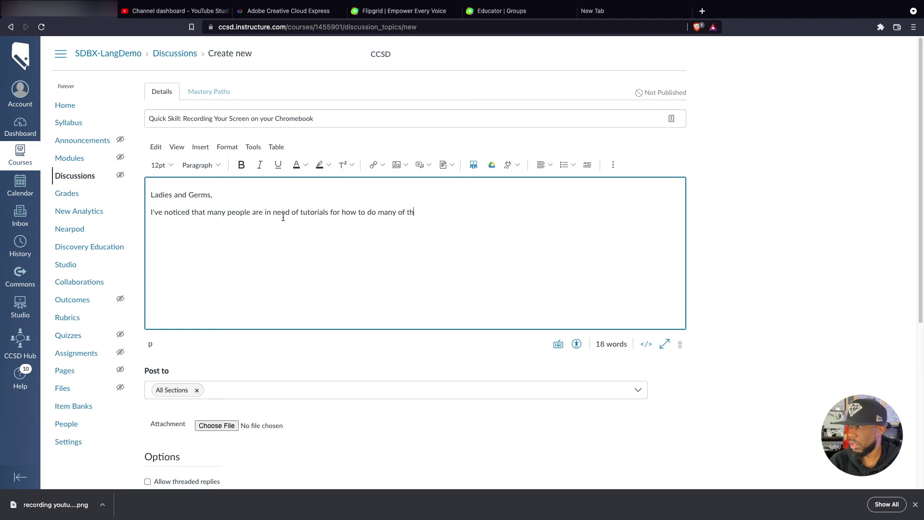
{"action": "type", "text": "e processes on "}
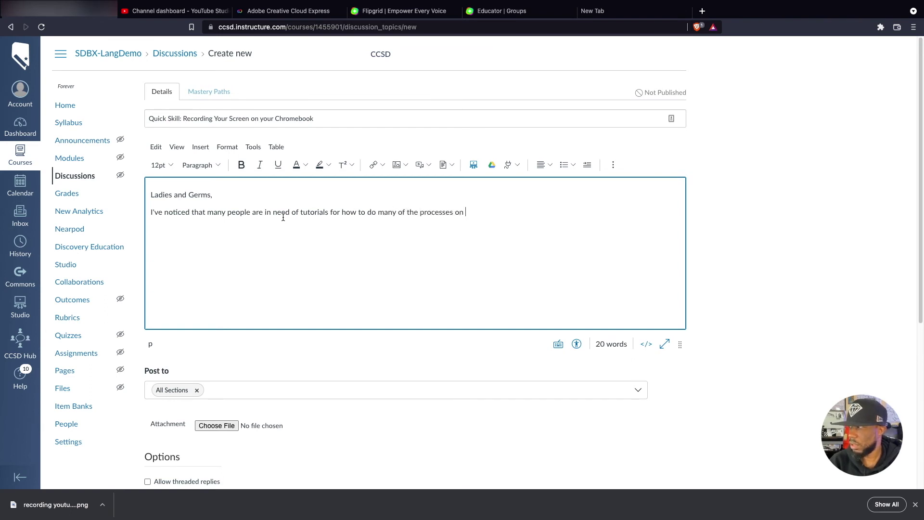
{"action": "type", "text": "their chrob"}
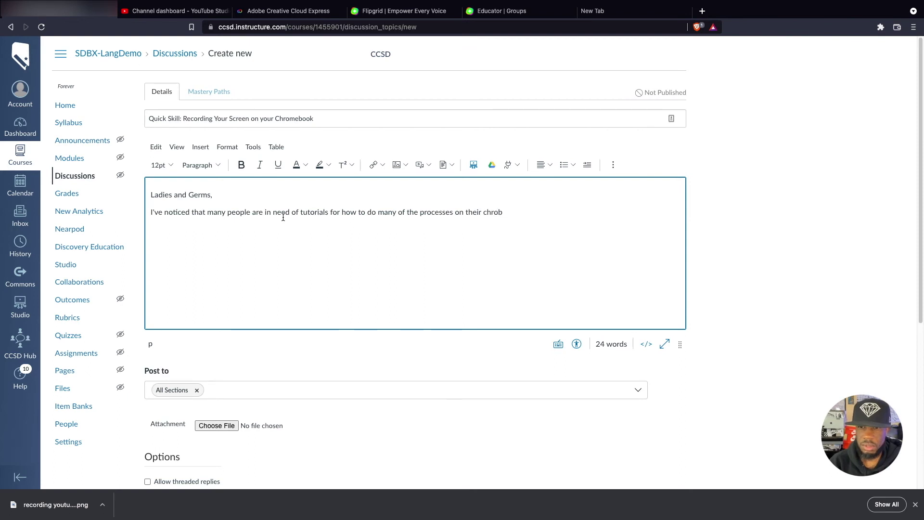
{"action": "key", "text": "BackSpace"}
{"action": "type", "text": "omebooks "}
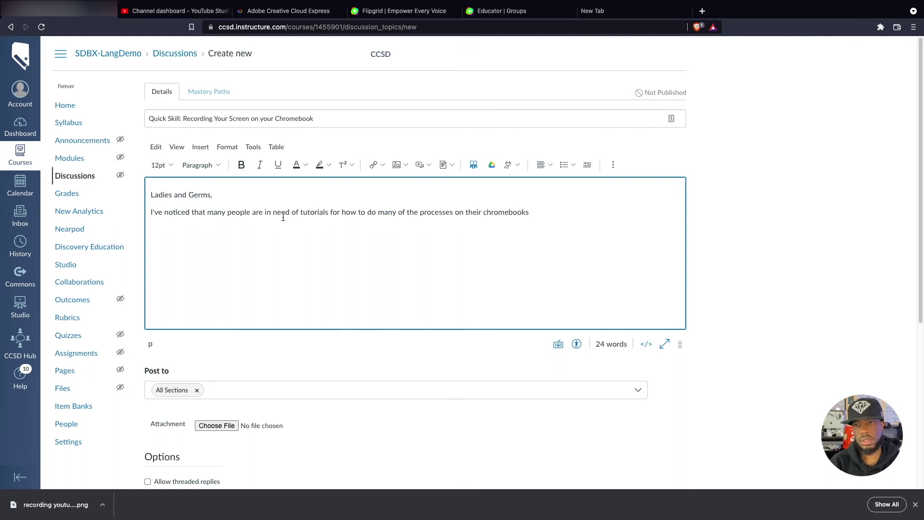
Step: End the first sentence with a period and continue the paragraph with "In order to help you create tutorials and to troubleshoot,"
{"action": "type", "text": " In rou"}
{"action": "key", "text": "BackSpace"}
{"action": "key", "text": "BackSpace"}
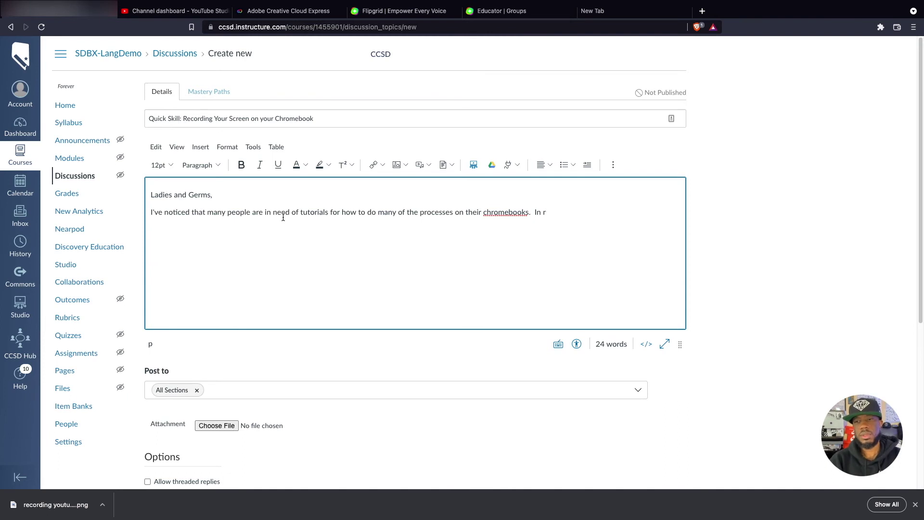
{"action": "type", "text": "order to help you g"}
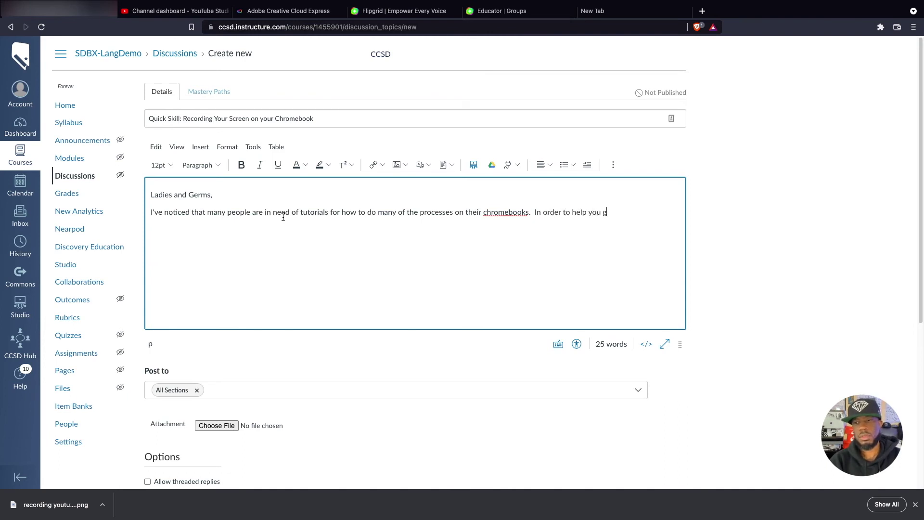
{"action": "key", "text": "BackSpace"}
{"action": "type", "text": "crate t"}
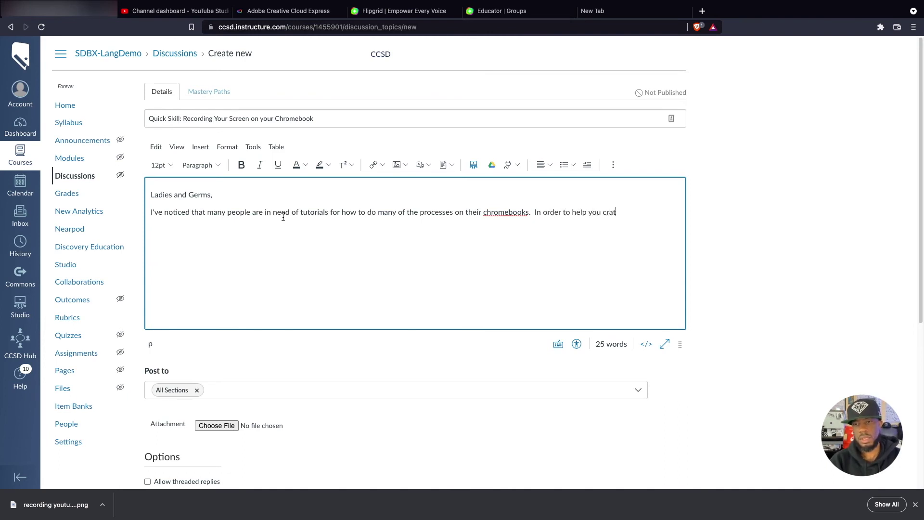
{"action": "key", "text": "BackSpace"}
{"action": "key", "text": "BackSpace"}
{"action": "type", "text": "eate"}
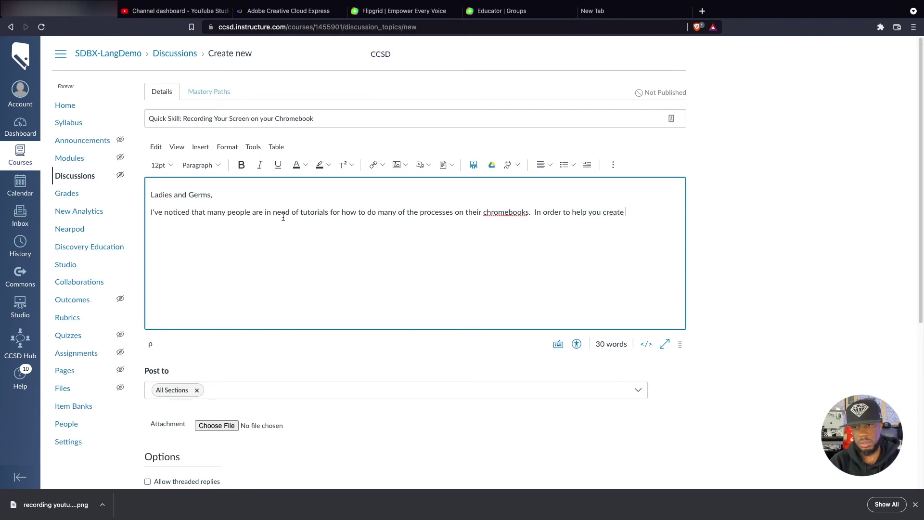
{"action": "type", "text": " tu"}
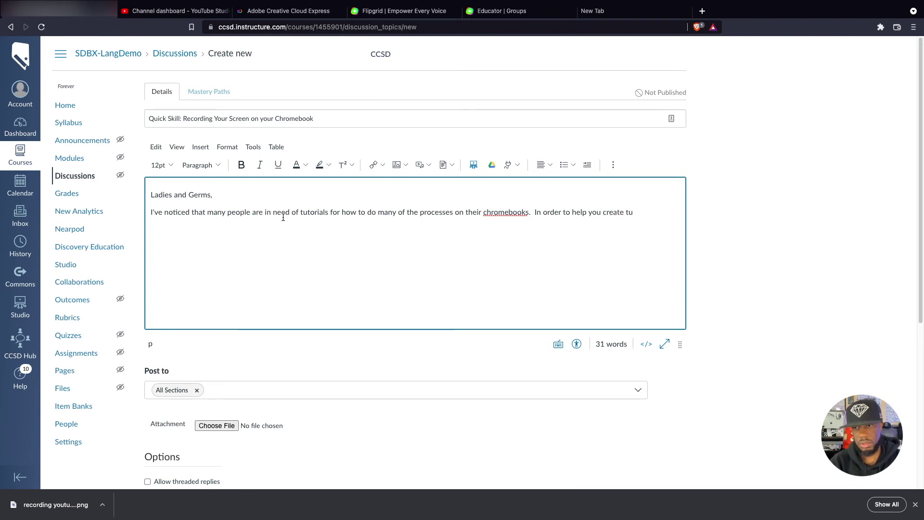
{"action": "type", "text": "rtorials and to tr"}
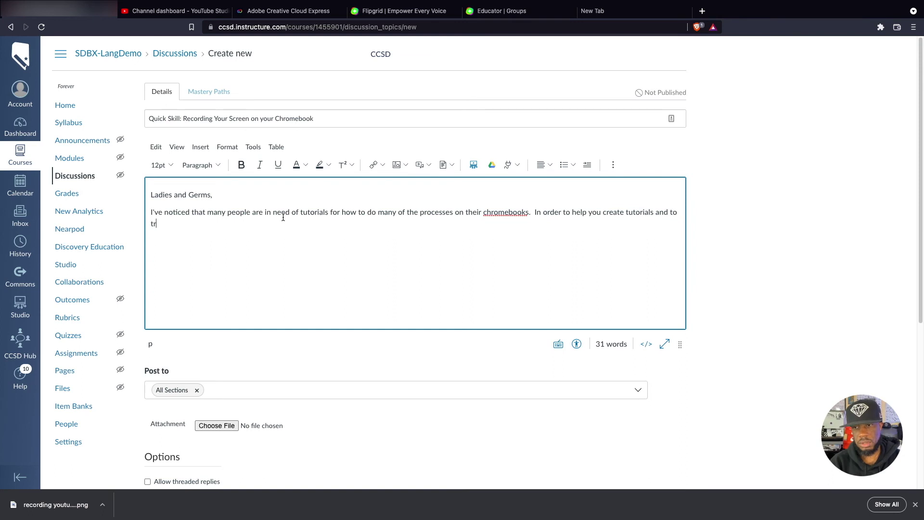
{"action": "type", "text": "oughleshoot,"}
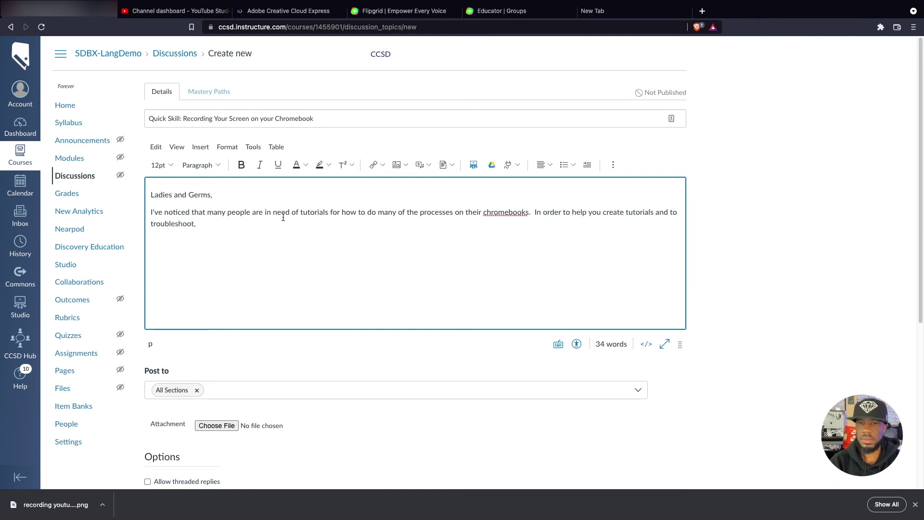
Step: Complete the second sentence with "our quick skill for today will show you how to record you chromebook's screen."
{"action": "type", "text": " our quick s"}
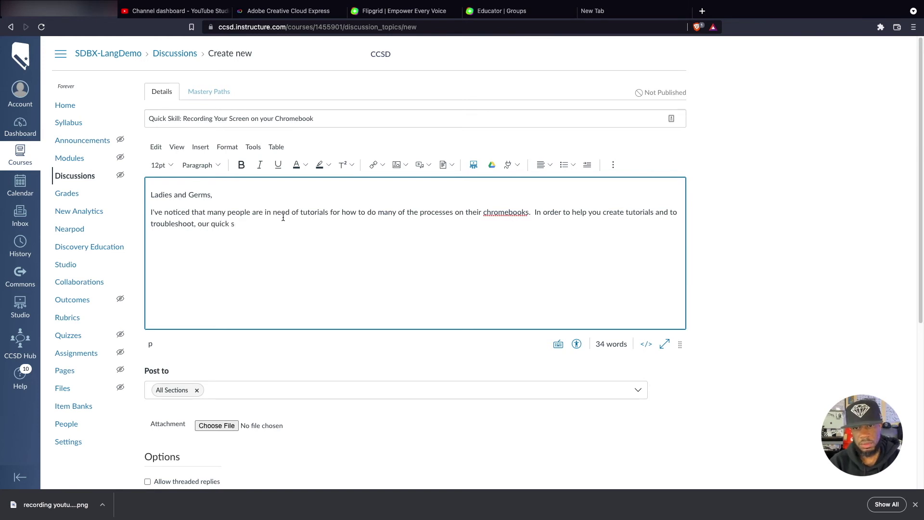
{"action": "type", "text": "ill kill for today wi"}
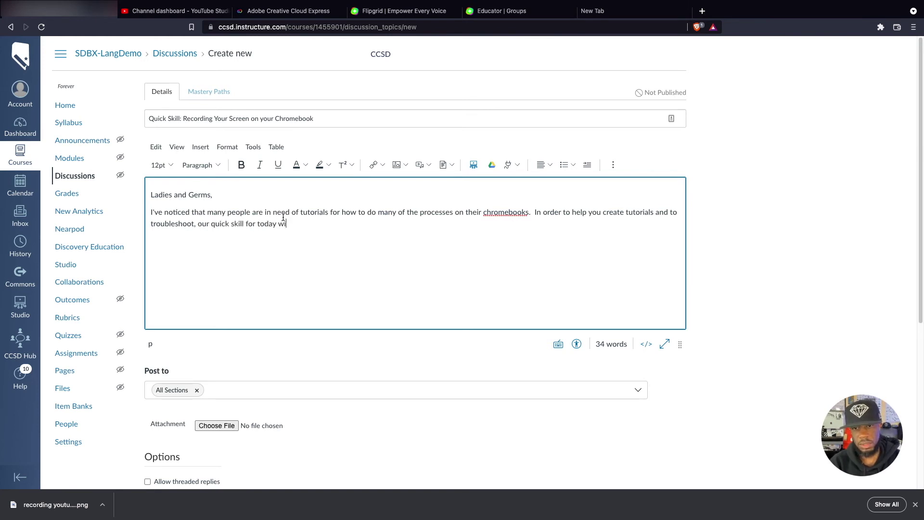
{"action": "type", "text": "ll show you how to "}
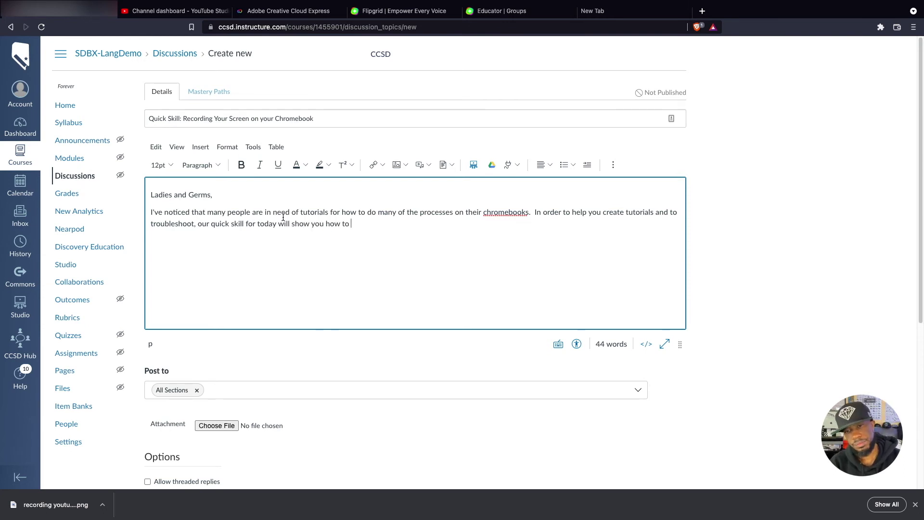
{"action": "type", "text": "record y"}
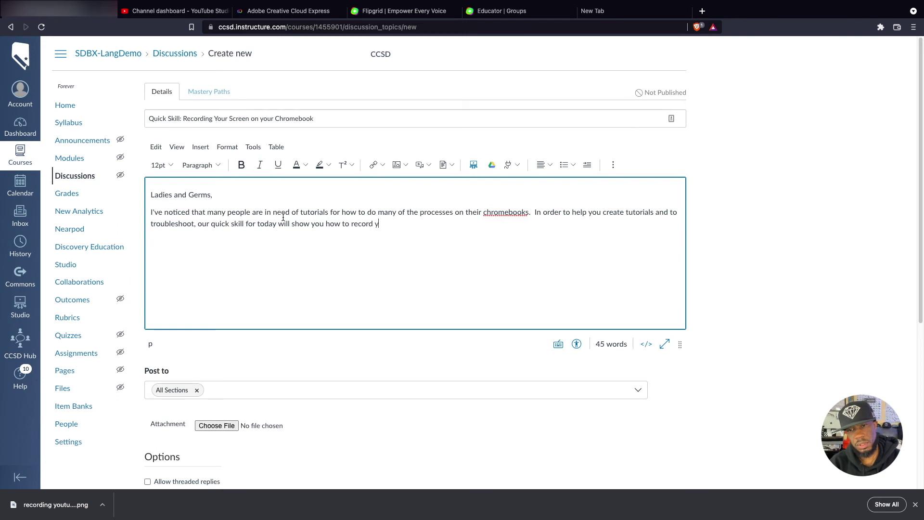
{"action": "type", "text": "ou chromeboo"}
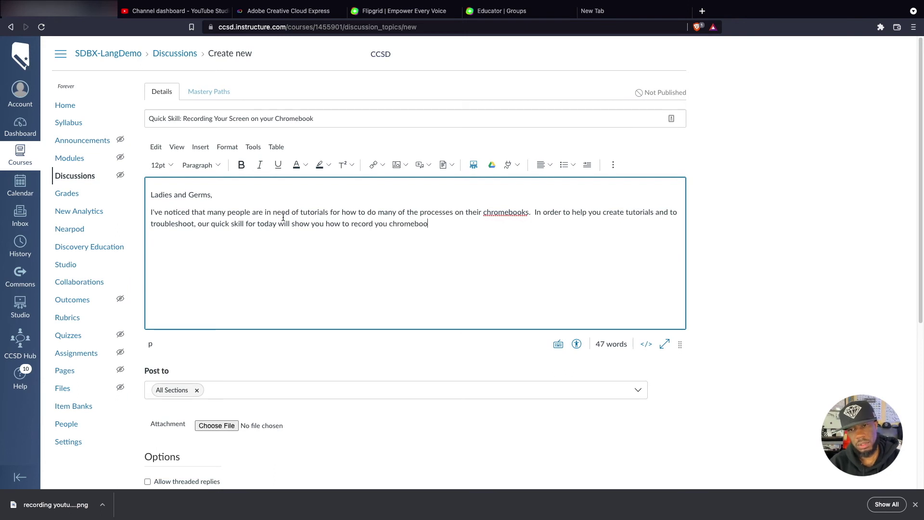
{"action": "type", "text": "k's screen."}
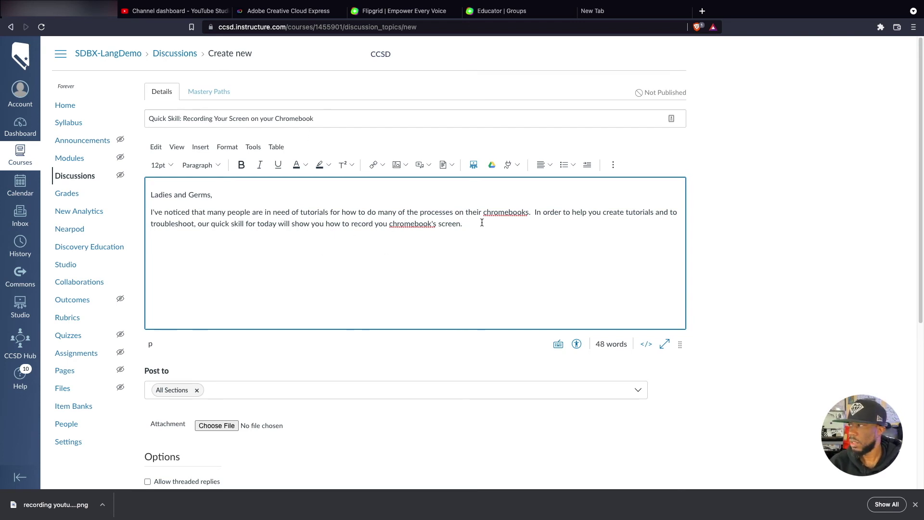
Step: Split both "chromebook" spellings into two words and end the paragraph with "Please add resources, questions, and comments to our discussion below."
{"action": "left_click", "coordinate": [414, 224]}
{"action": "left_click", "coordinate": [506, 212]}
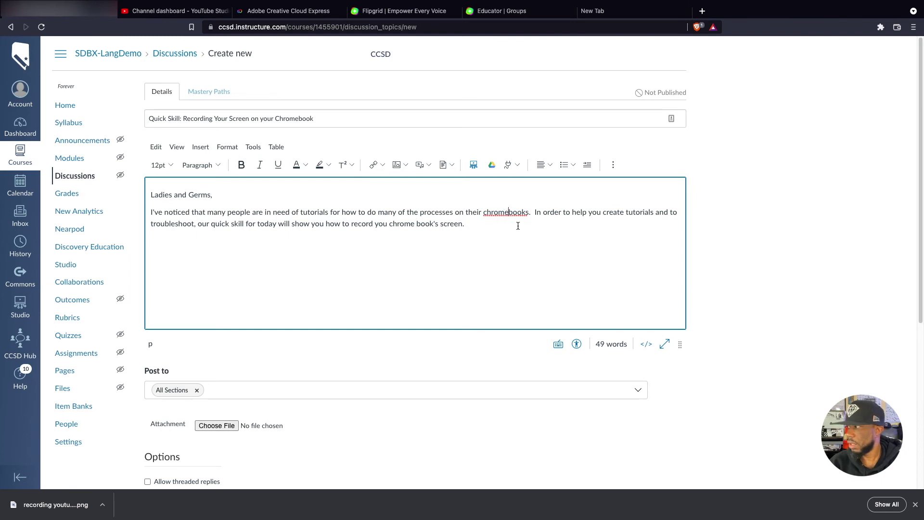
{"action": "type", "text": "P"}
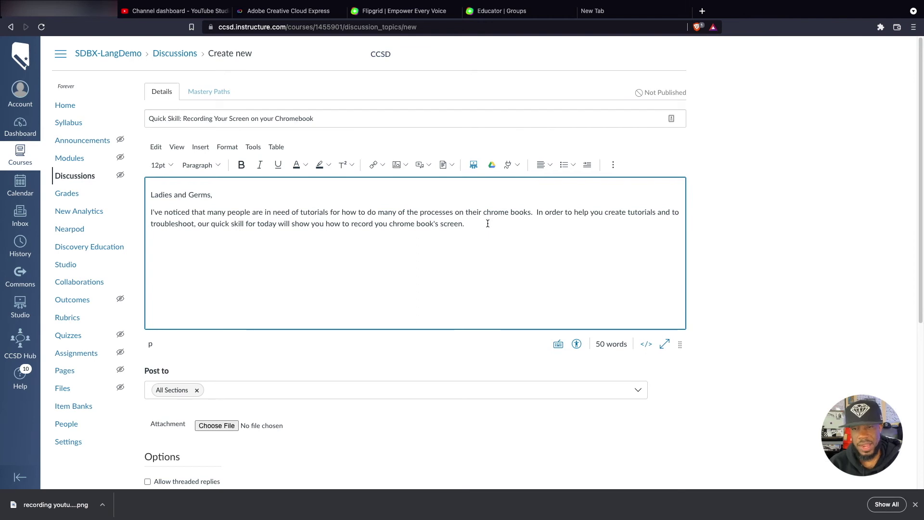
{"action": "type", "text": "lease"}
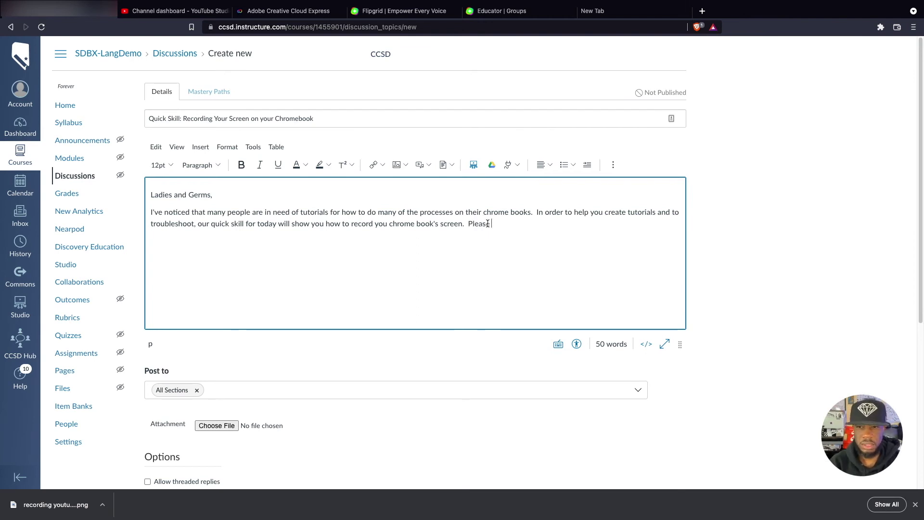
{"action": "type", "text": " add resources, "}
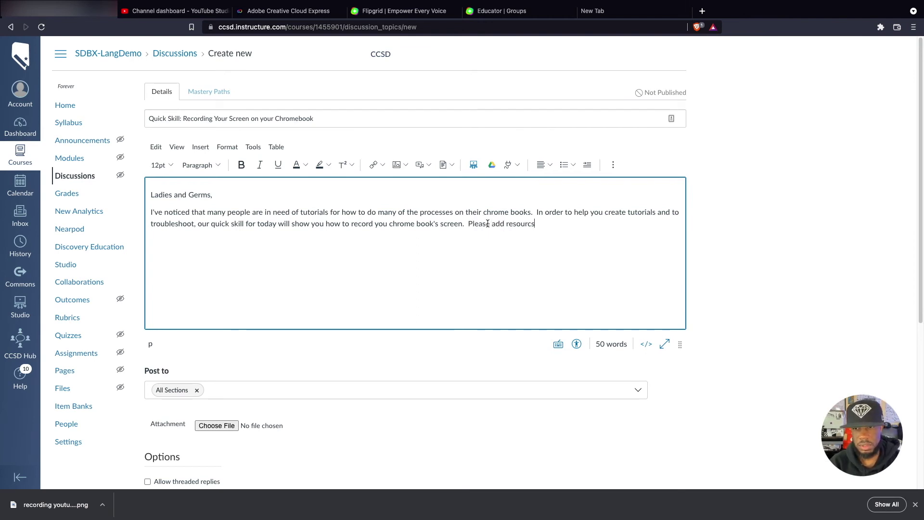
{"action": "type", "text": "questions, "}
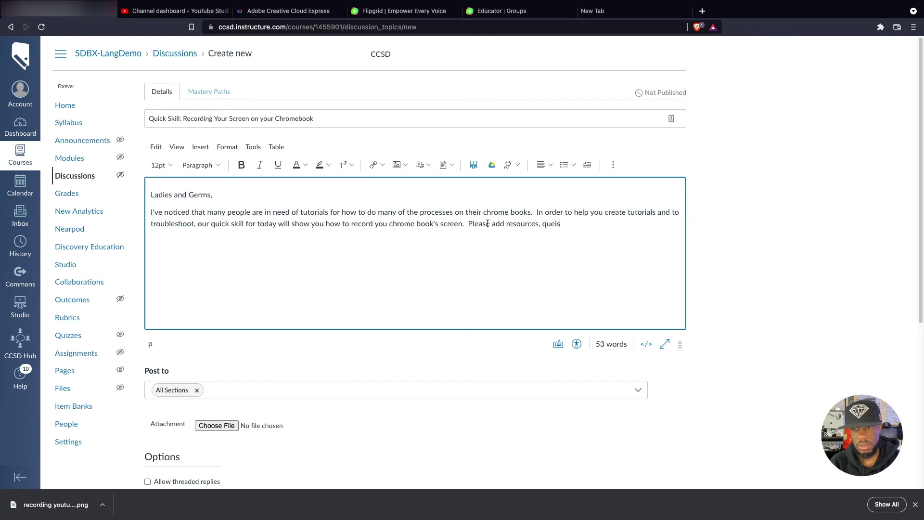
{"action": "type", "text": "and "}
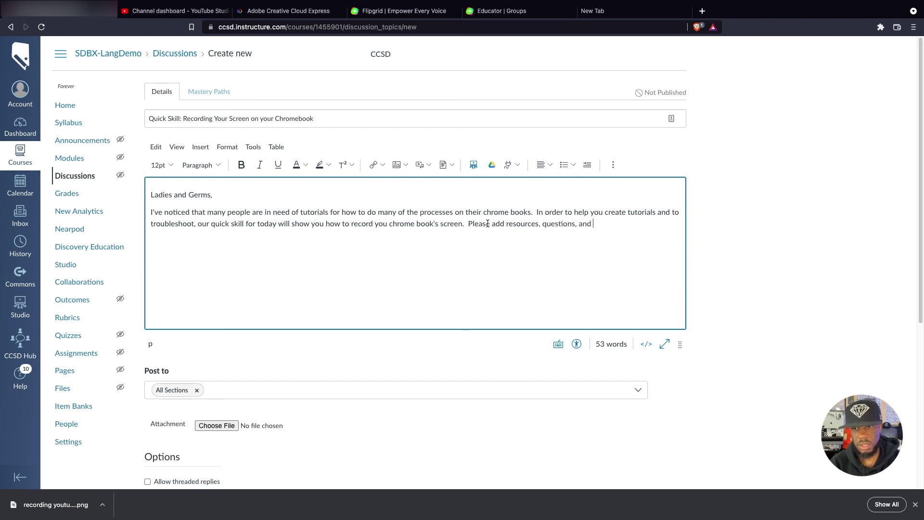
{"action": "type", "text": "comments to our "}
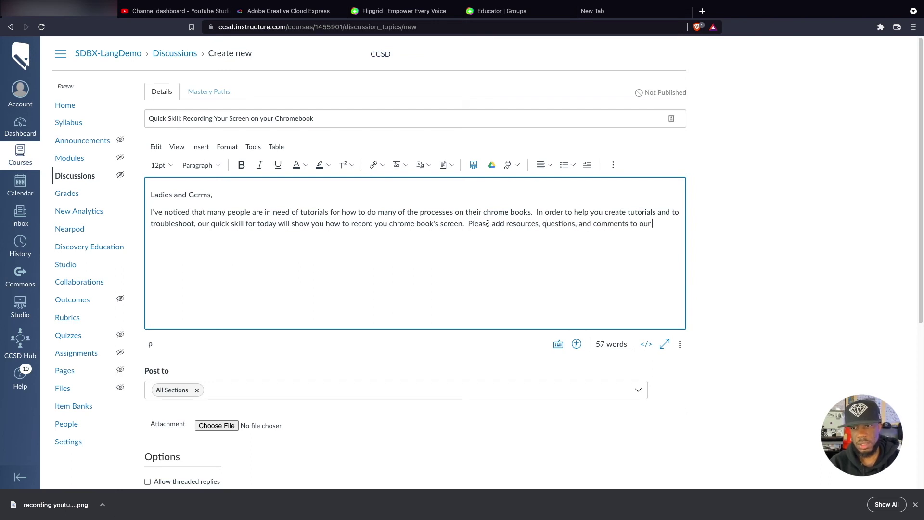
{"action": "type", "text": "discussion below."}
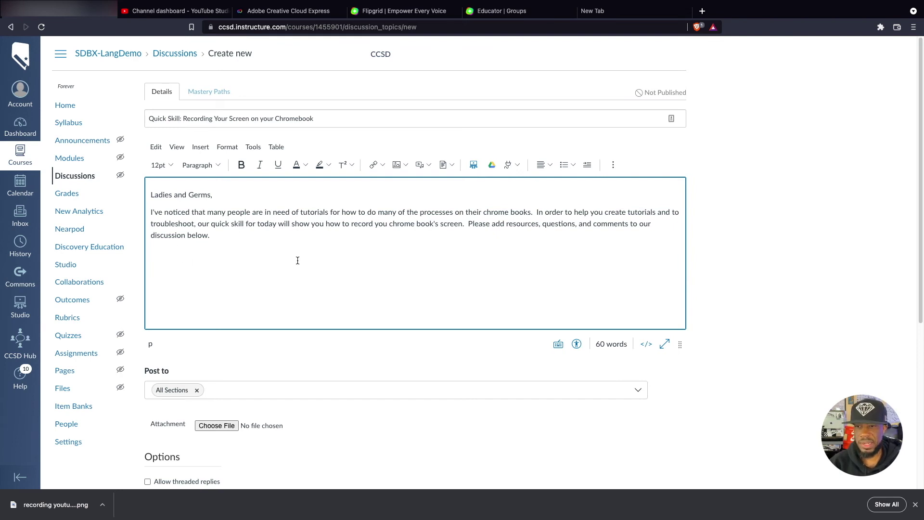
{"action": "left_click", "coordinate": [474, 164]}
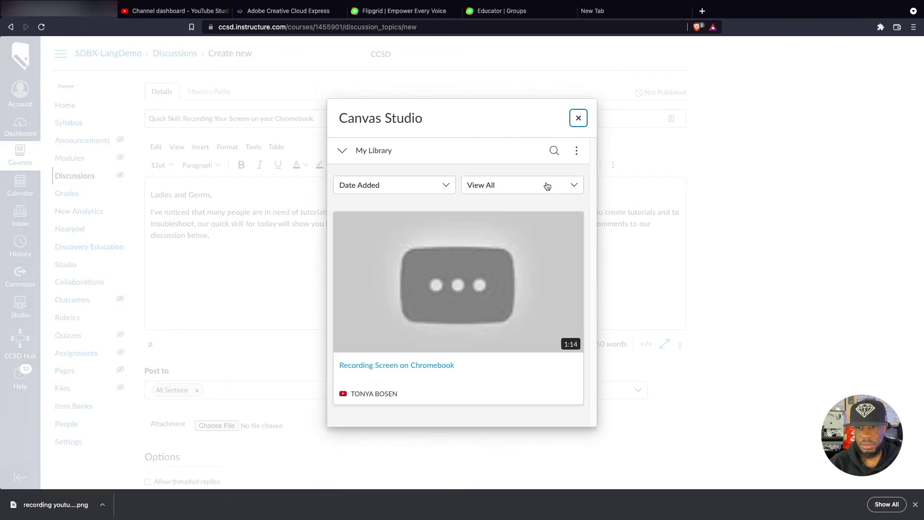
{"action": "mouse_move", "coordinate": [525, 281]}
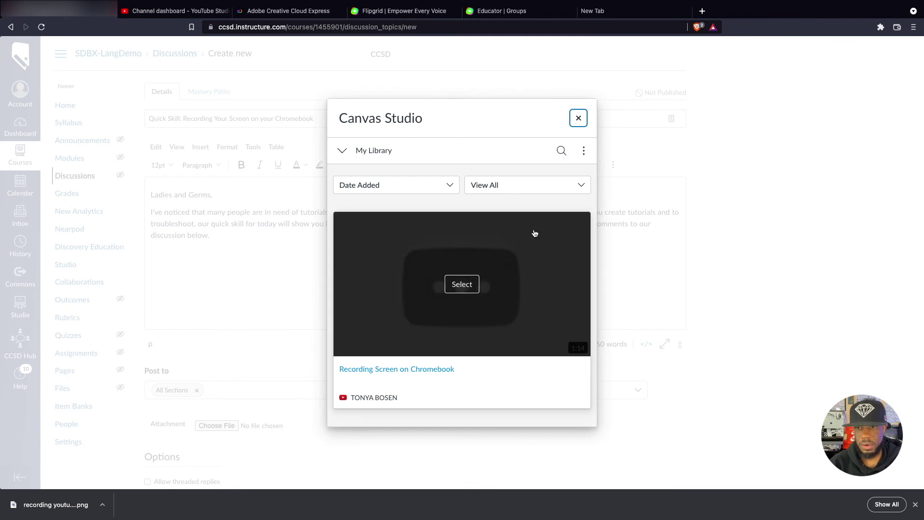
{"action": "left_click", "coordinate": [576, 152]}
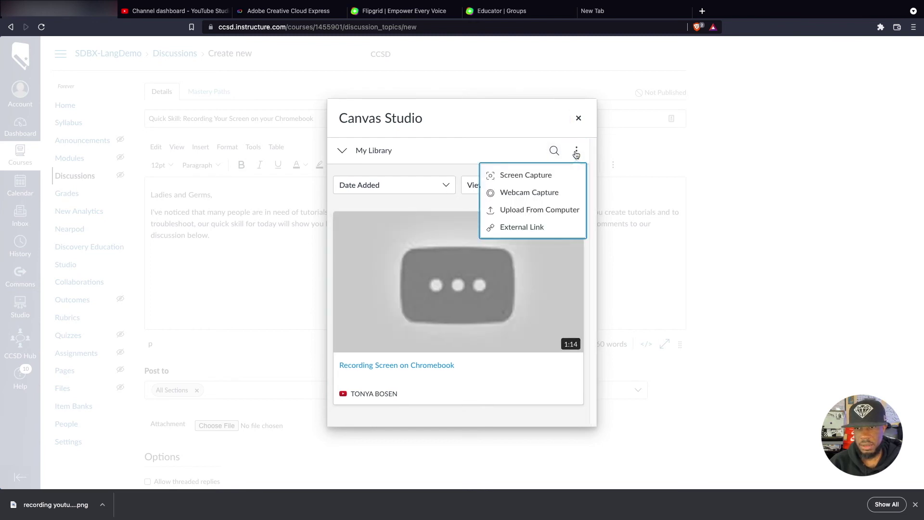
{"action": "left_click", "coordinate": [519, 230]}
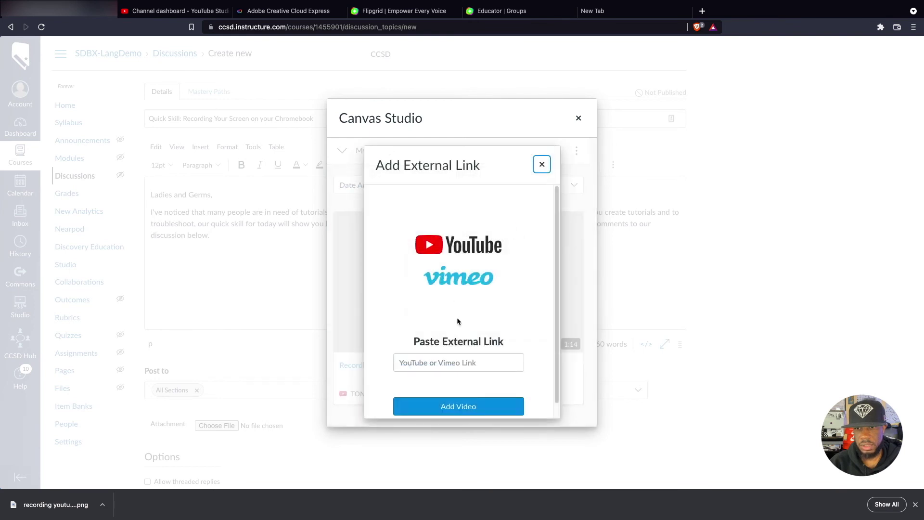
{"action": "left_click", "coordinate": [460, 362]}
{"action": "key", "text": "ctrl+v"}
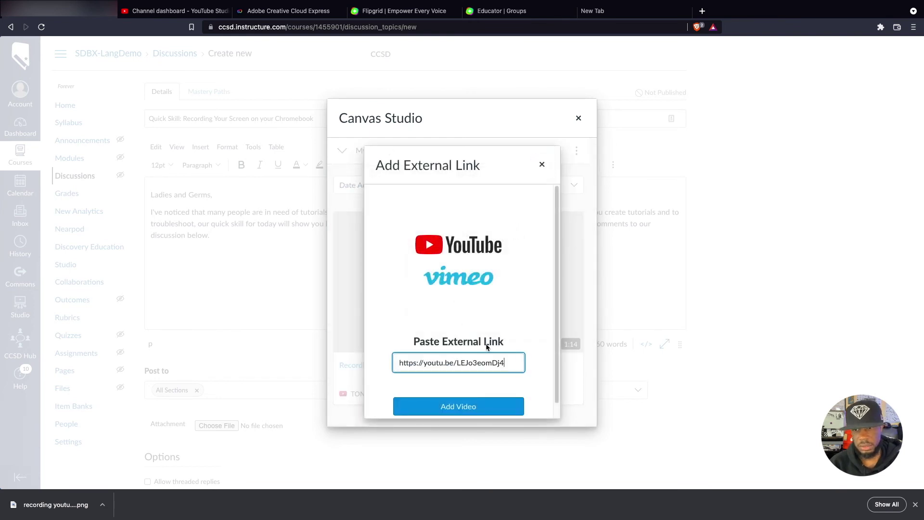
{"action": "left_click", "coordinate": [481, 405]}
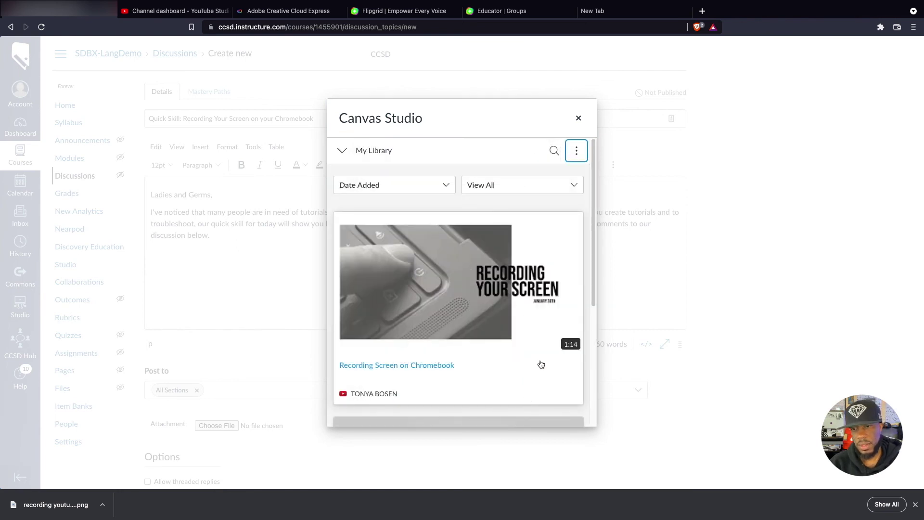
Step: Embed the newly added "Recording Screen on Chromebook" video in the discussion message with Display Media Tabs turned off
{"action": "left_click", "coordinate": [446, 295]}
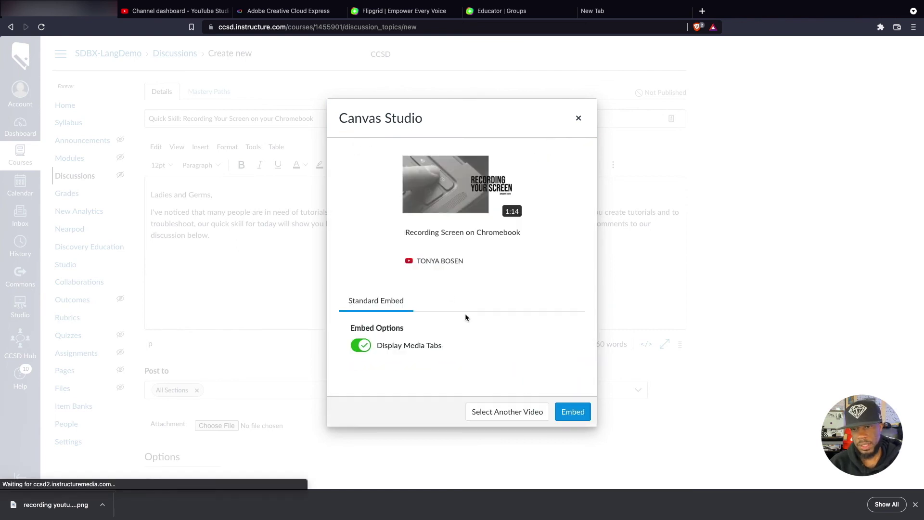
{"action": "left_click", "coordinate": [364, 349]}
{"action": "left_click", "coordinate": [560, 409]}
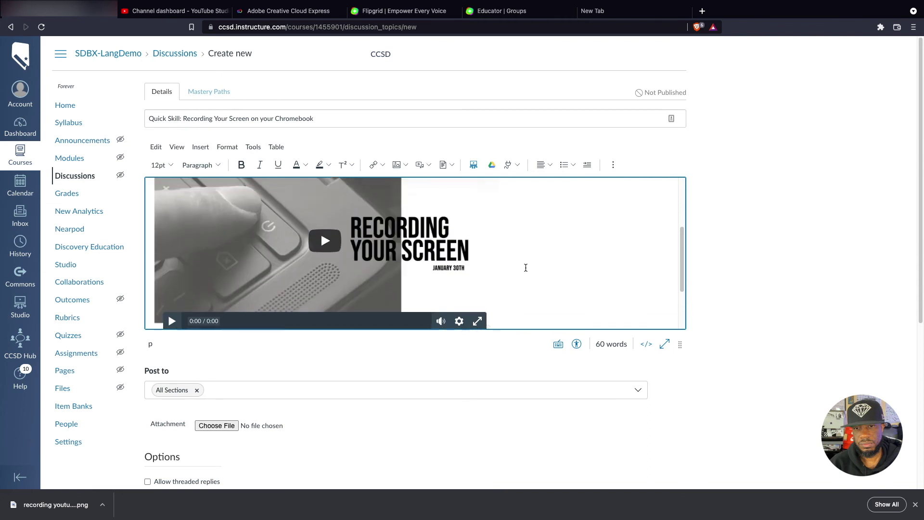
Step: Save the new discussion for all sections without publishing it
{"action": "scroll", "coordinate": [367, 267], "scroll_direction": "up", "scroll_amount": 1}
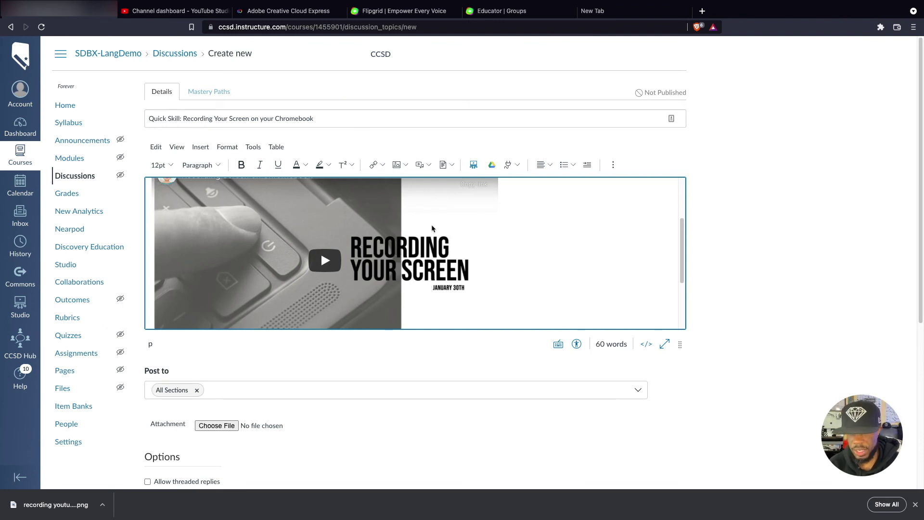
{"action": "scroll", "coordinate": [726, 357], "scroll_direction": "down", "scroll_amount": 4}
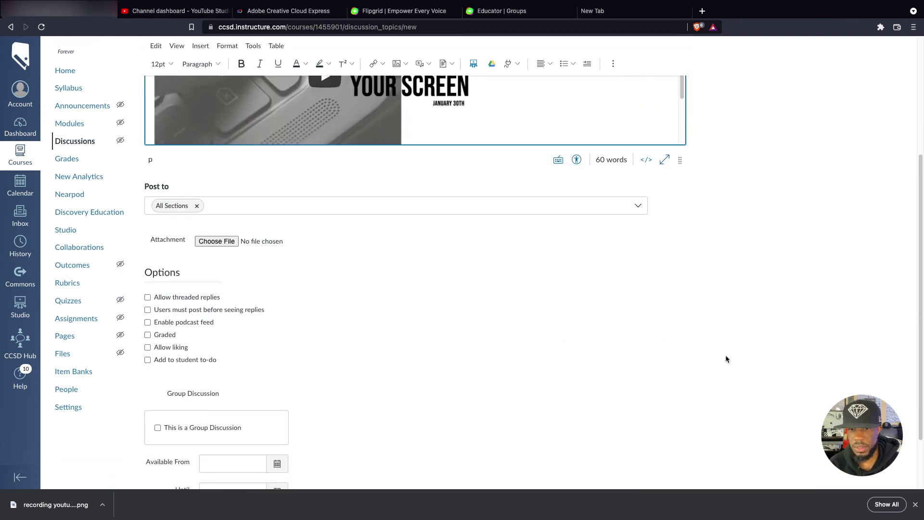
{"action": "scroll", "coordinate": [726, 359], "scroll_direction": "down", "scroll_amount": 2}
{"action": "left_click", "coordinate": [678, 461]}
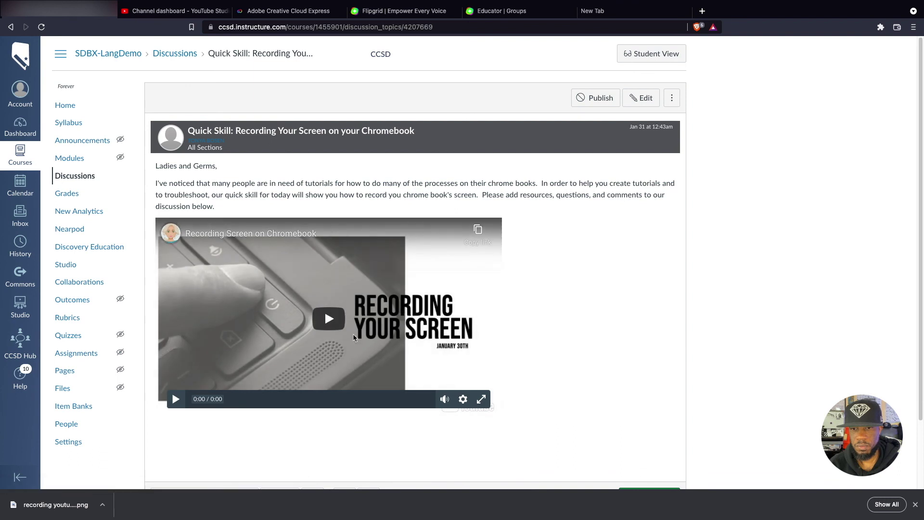
Step: Try playing the embedded video in the saved discussion and review the whole post
{"action": "left_click", "coordinate": [329, 320]}
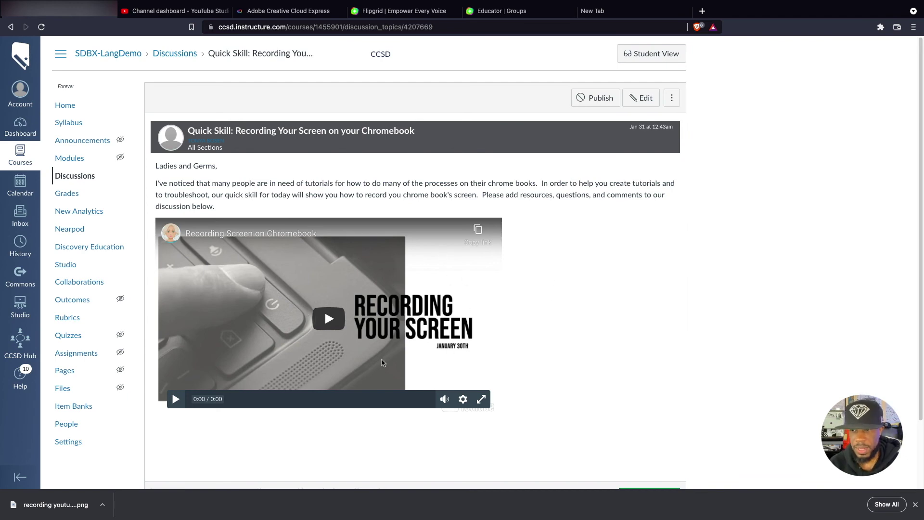
{"action": "scroll", "coordinate": [540, 365], "scroll_direction": "down", "scroll_amount": 3}
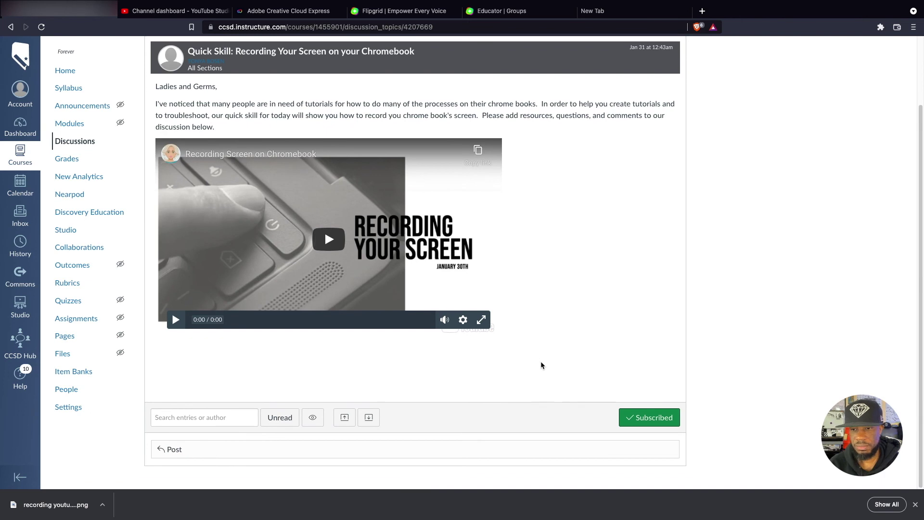
{"action": "scroll", "coordinate": [699, 353], "scroll_direction": "up", "scroll_amount": 3}
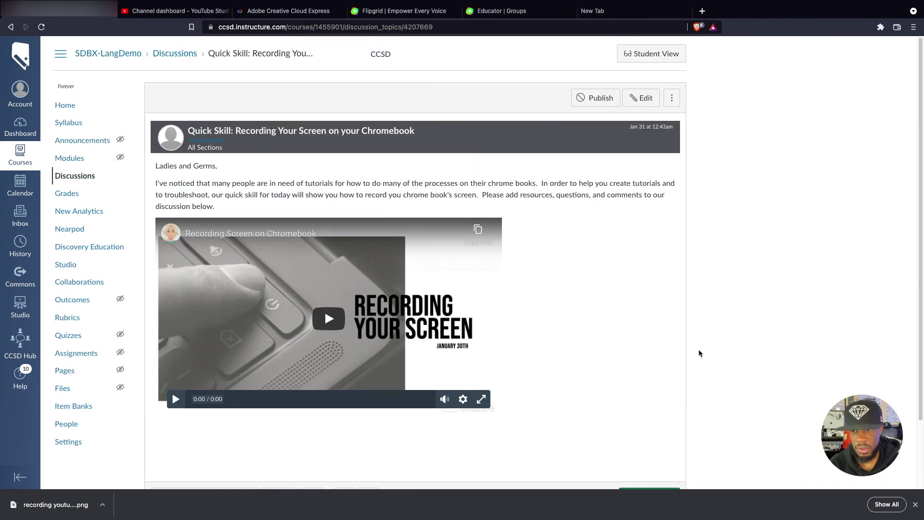